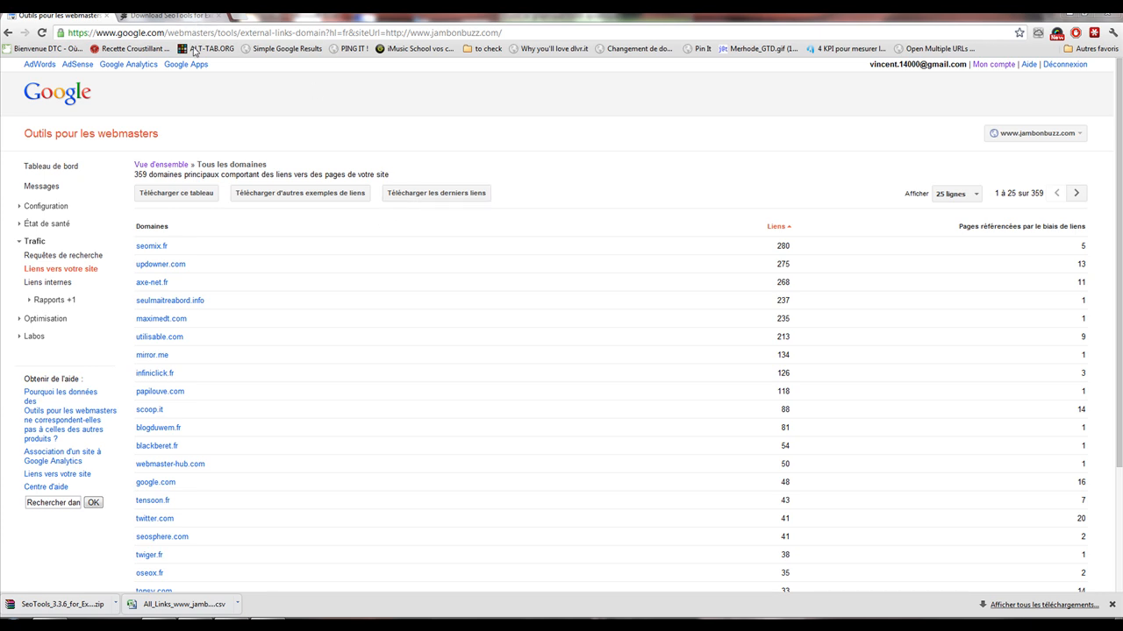
# Examine the SeoTools for Excel download page, including its installation instructions, and return to the webmaster tools domain list.
pyautogui.click(152, 16)
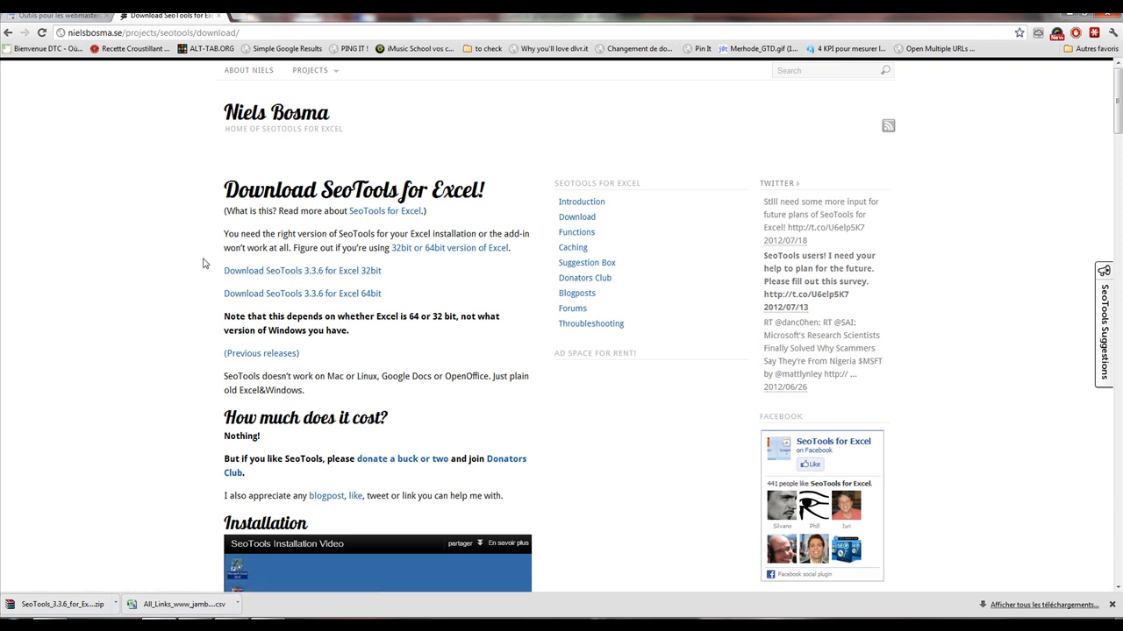
pyautogui.scroll(-7, 529, 408)
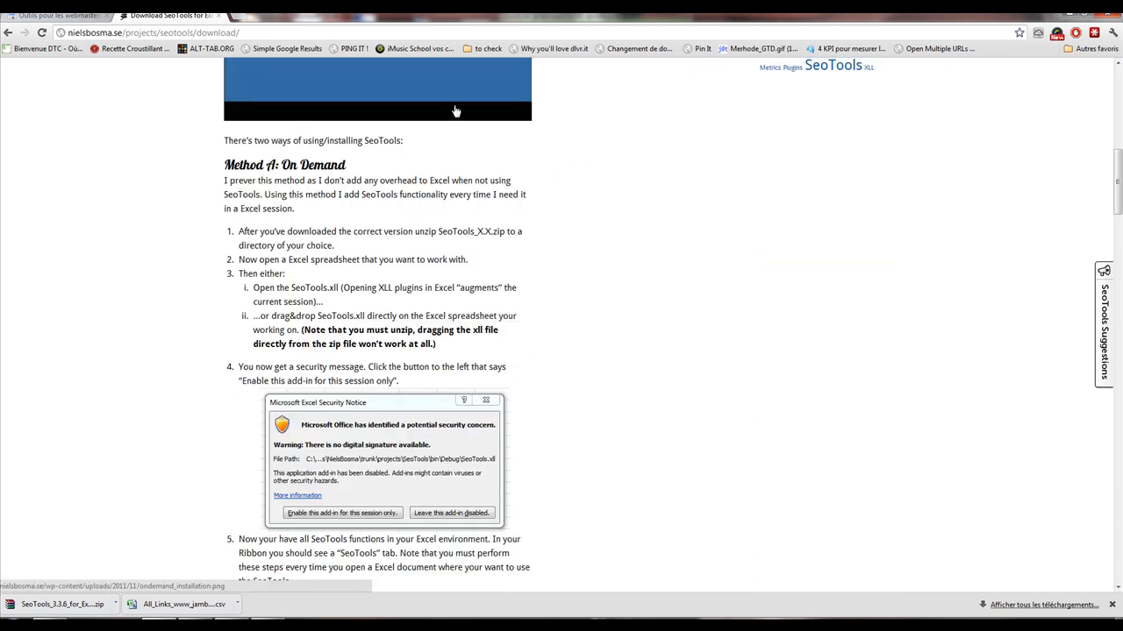
pyautogui.scroll(-10, 455, 112)
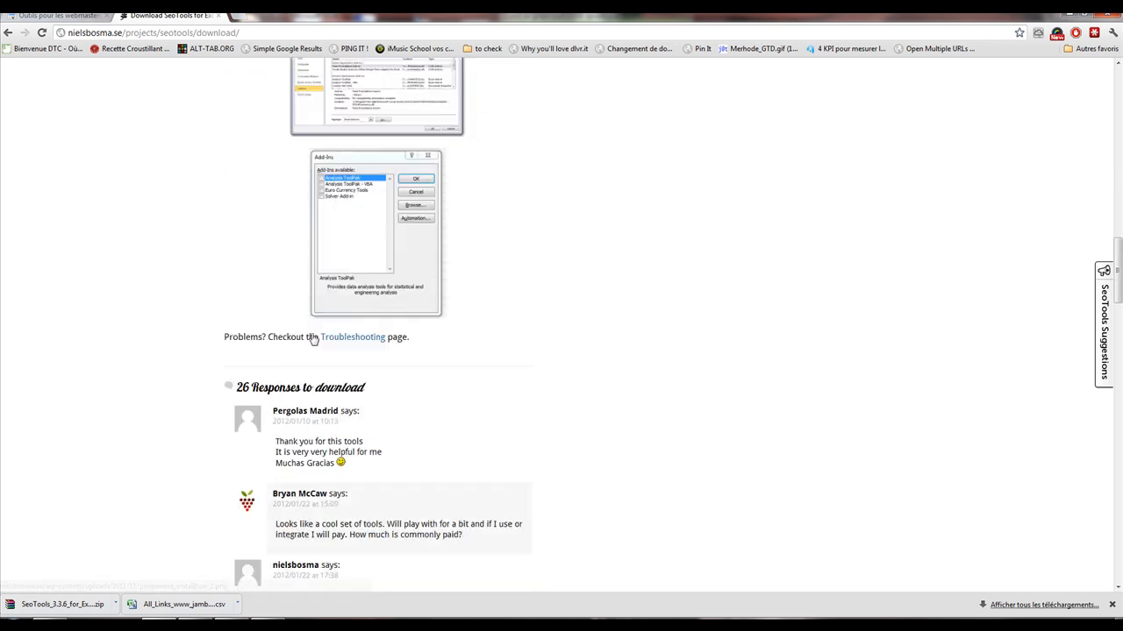
pyautogui.scroll(17, 313, 339)
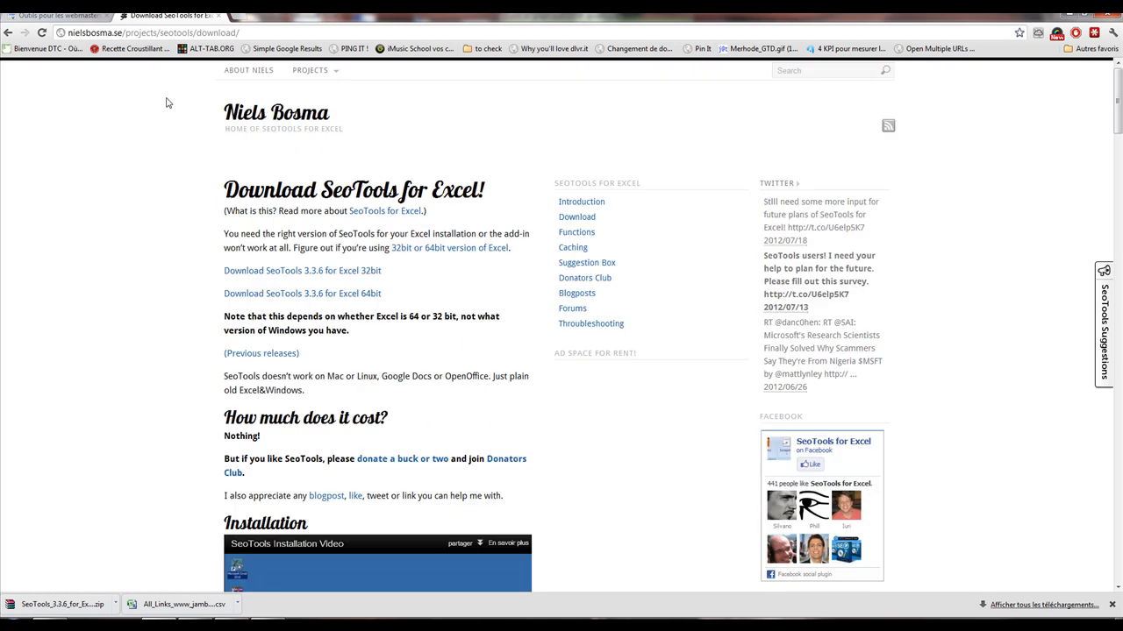
pyautogui.click(57, 16)
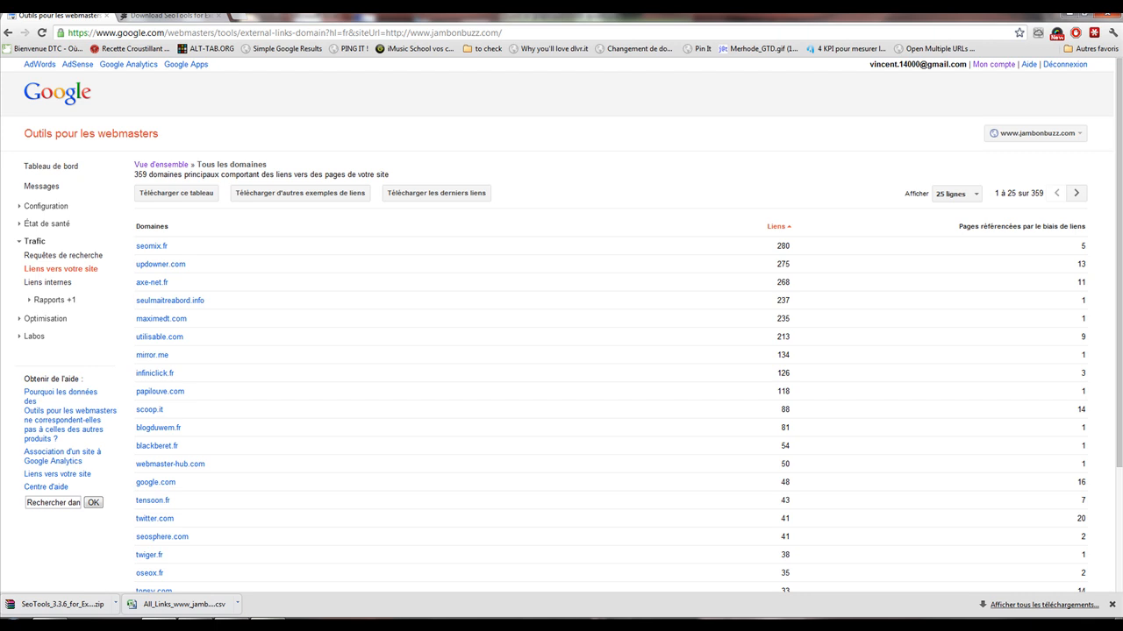
# Switch to Excel and review the link data on Feuil1 and the pivot table with its Année filter on Feuil4.
pyautogui.click(271, 575)
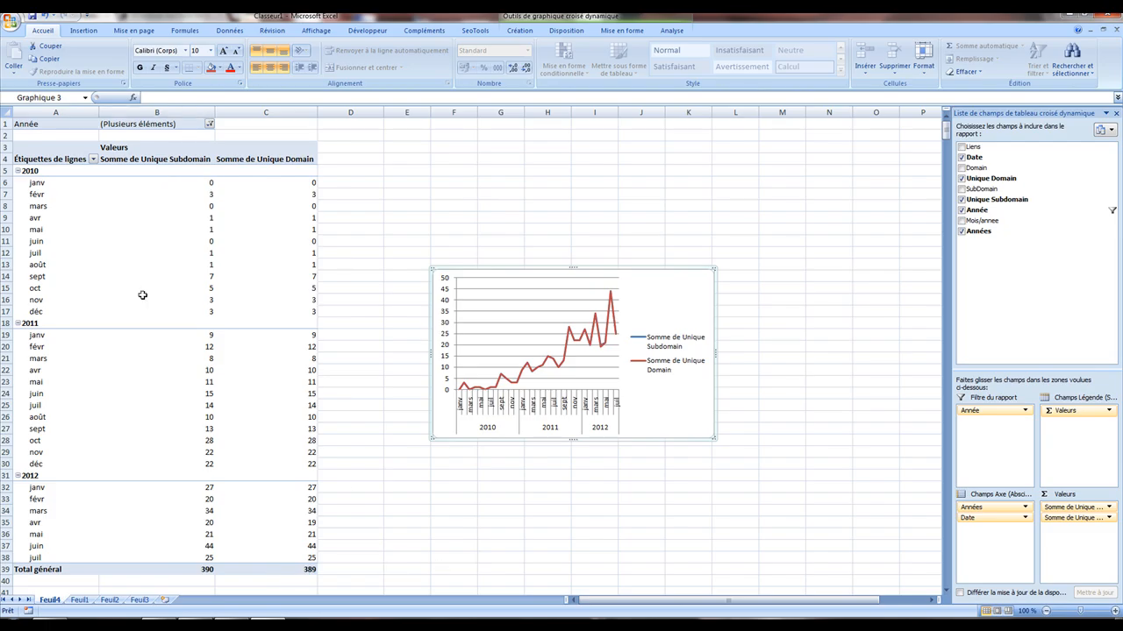
pyautogui.click(79, 601)
pyautogui.scroll(-5, 129, 535)
pyautogui.scroll(5, 129, 535)
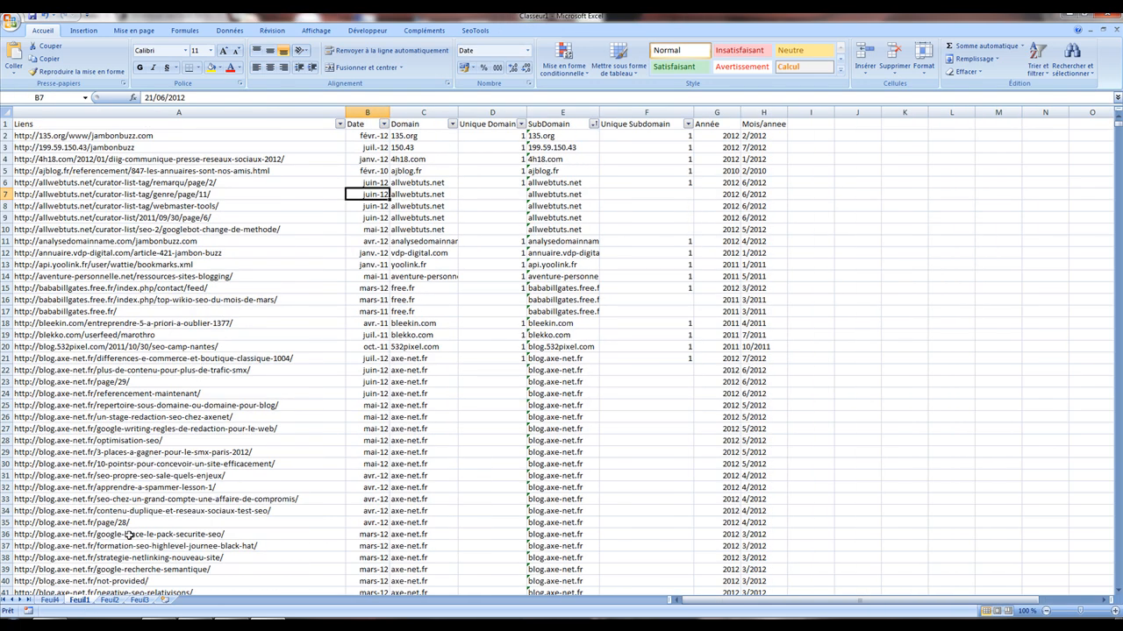
pyautogui.click(49, 600)
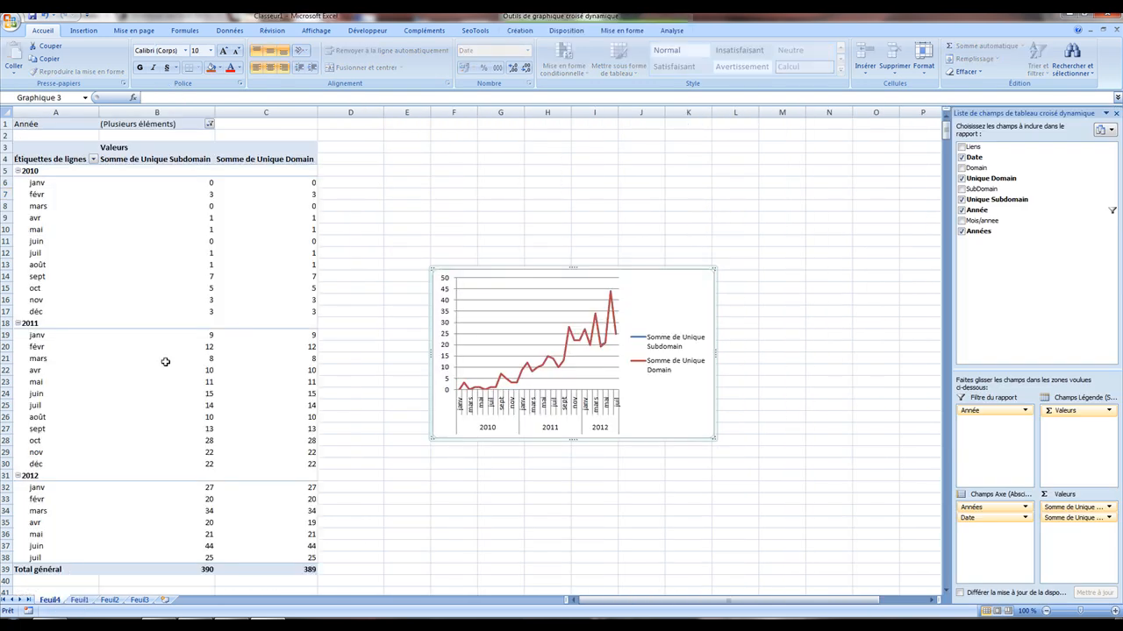
pyautogui.click(209, 124)
pyautogui.press('Escape')
pyautogui.click(69, 195)
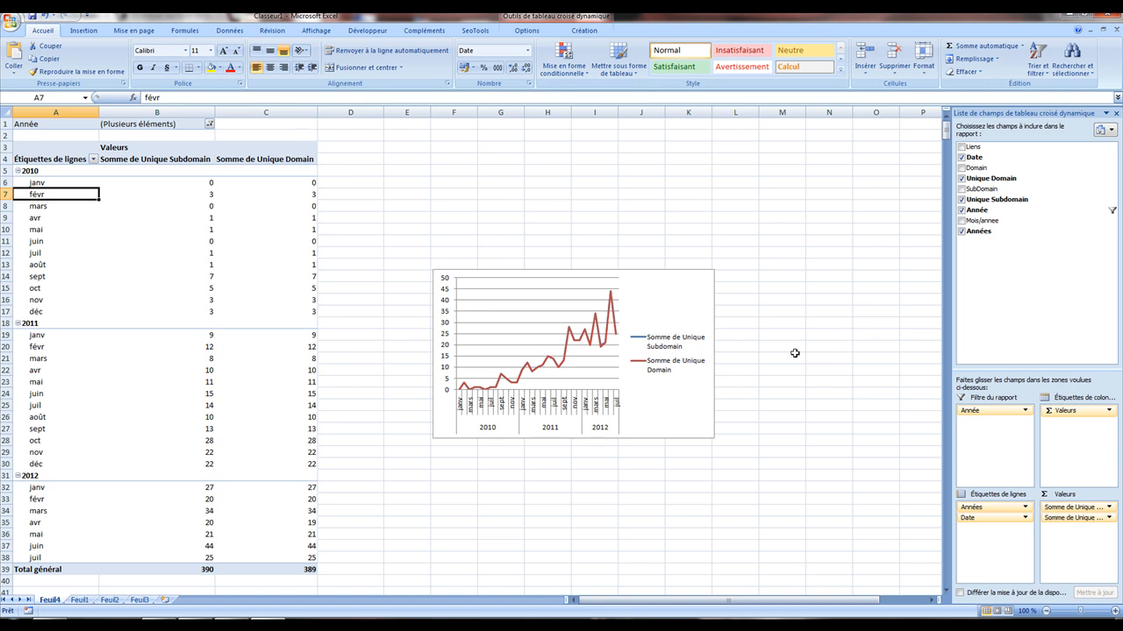
# Delete the pivot chart and add the Domain field to the pivot table's row labels below Date.
pyautogui.click(697, 297)
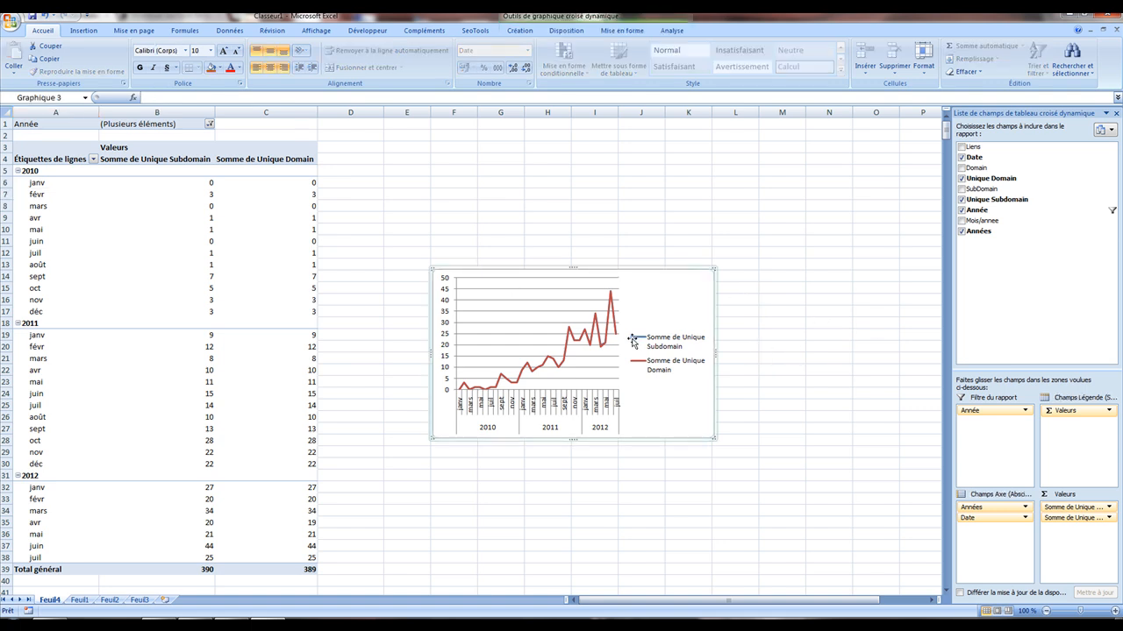
pyautogui.press('Delete')
pyautogui.moveTo(987, 168); pyautogui.dragTo(1010, 530)
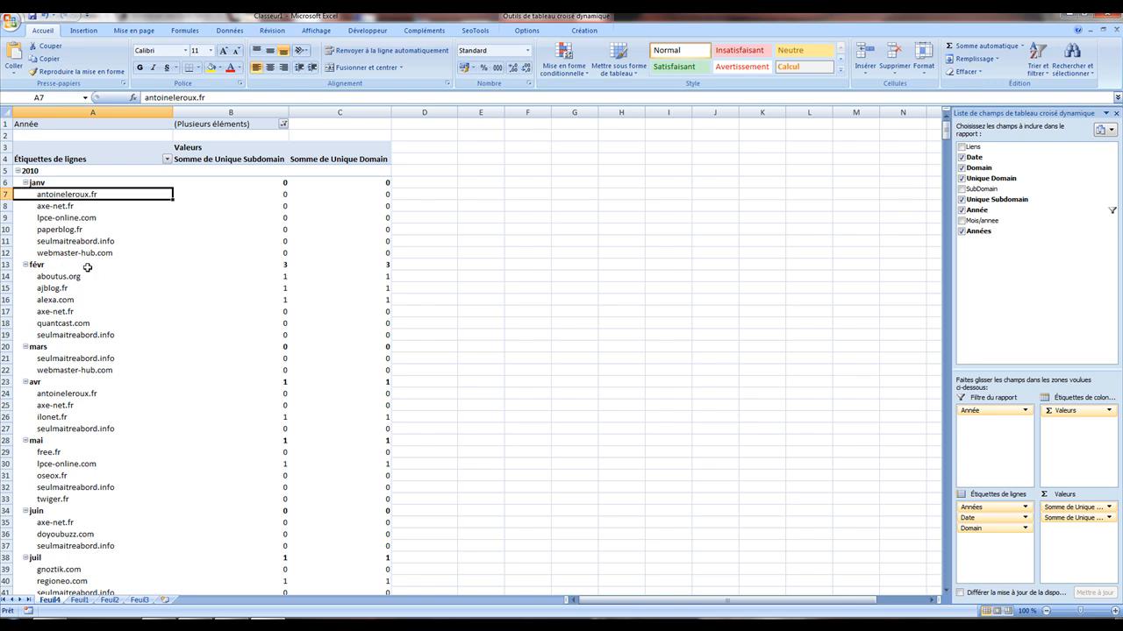
pyautogui.scroll(-6, 438, 395)
pyautogui.scroll(6, 438, 392)
# Create a new blank workbook and bring it to the front.
pyautogui.hotkey('ctrl', 'n')
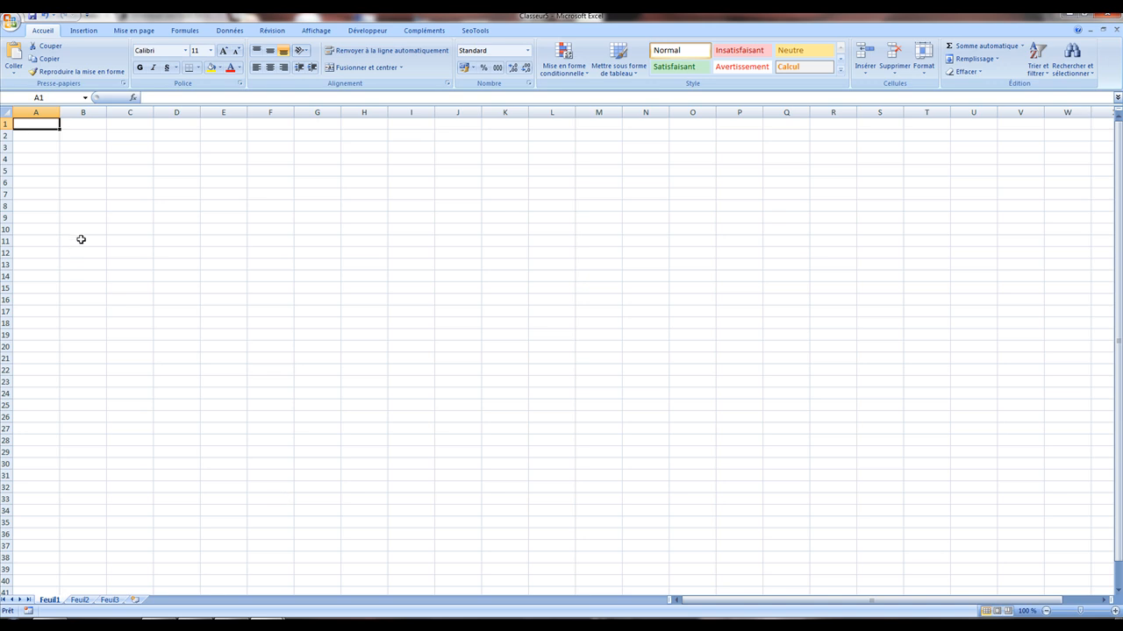
pyautogui.click(164, 624)
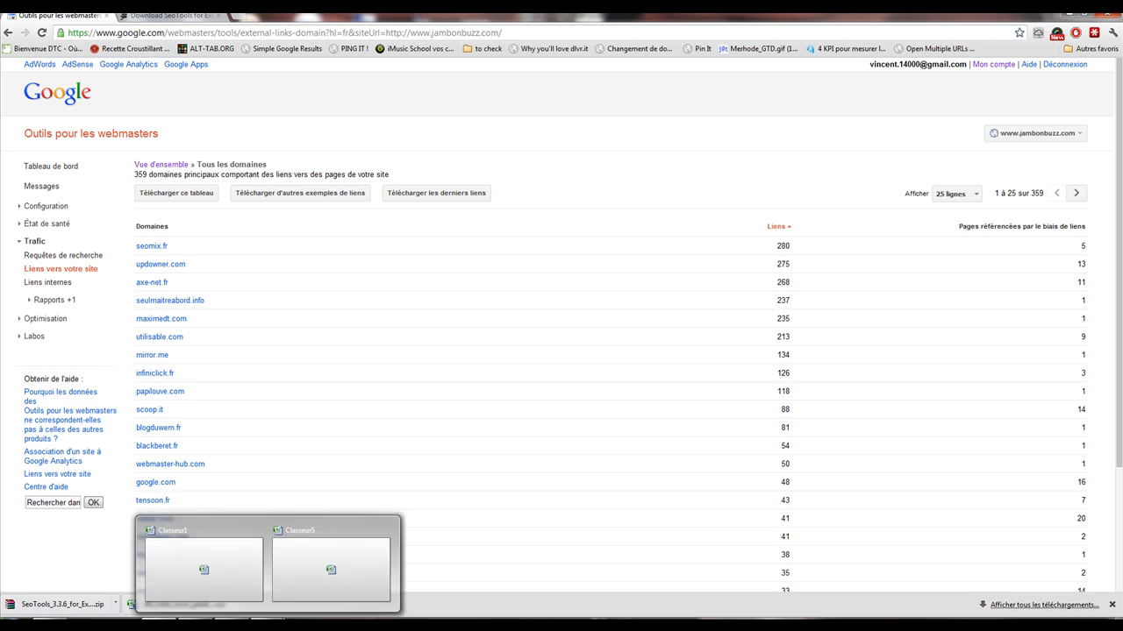
pyautogui.moveTo(267, 622)
pyautogui.click(323, 582)
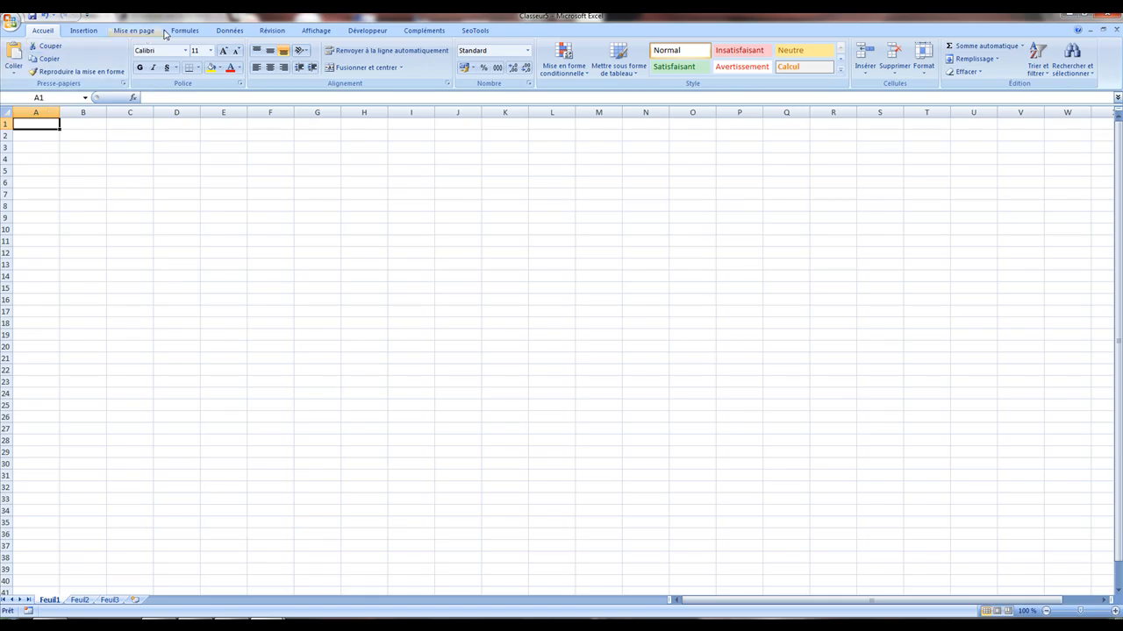
# Start a text import of the All_Links_www_jambonbuzz_com CSV file with the file origin set to Windows (ANSI).
pyautogui.click(229, 31)
pyautogui.click(93, 60)
pyautogui.doubleClick(276, 263)
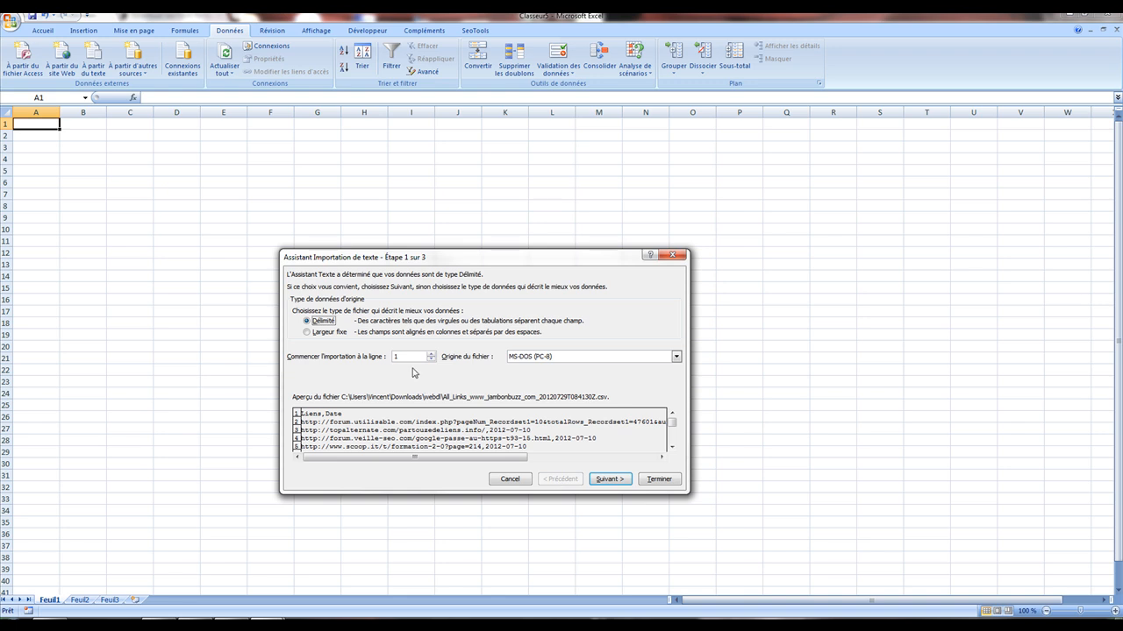
pyautogui.click(526, 357)
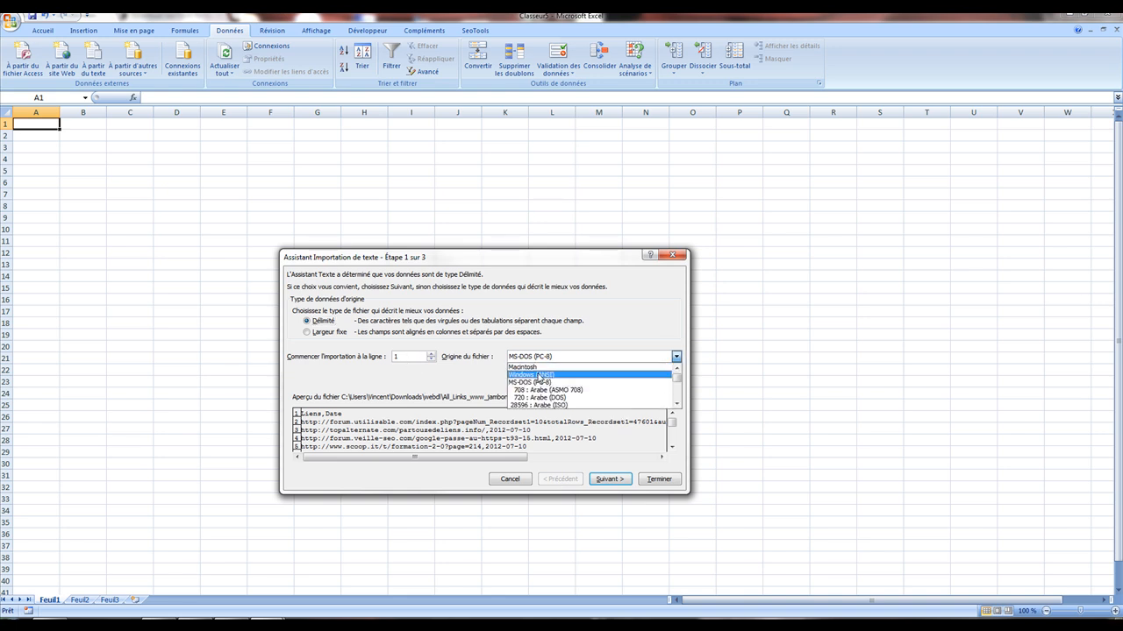
pyautogui.click(539, 375)
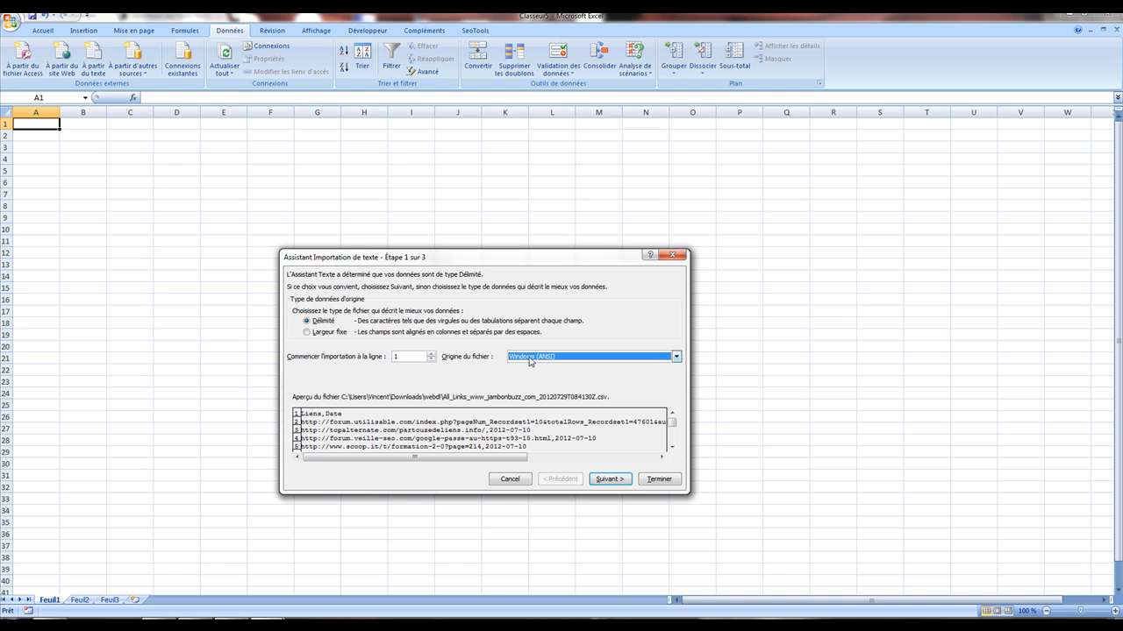
# Use the comma instead of the tab as delimiter and import the data into the existing sheet at $A$1.
pyautogui.click(614, 480)
pyautogui.click(310, 331)
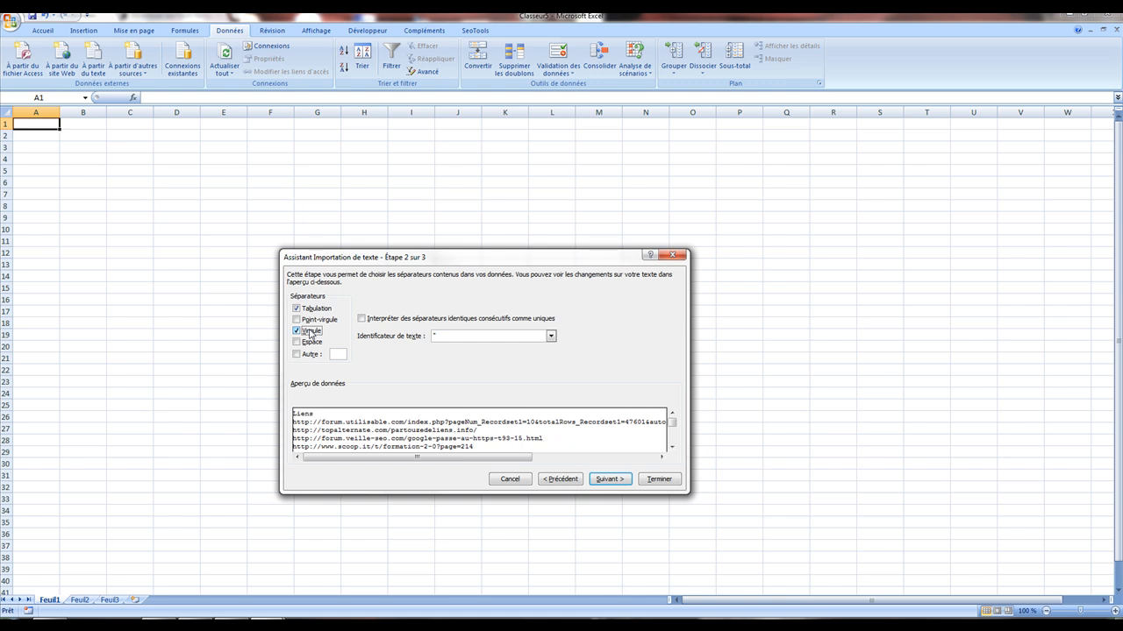
pyautogui.click(314, 310)
pyautogui.click(659, 479)
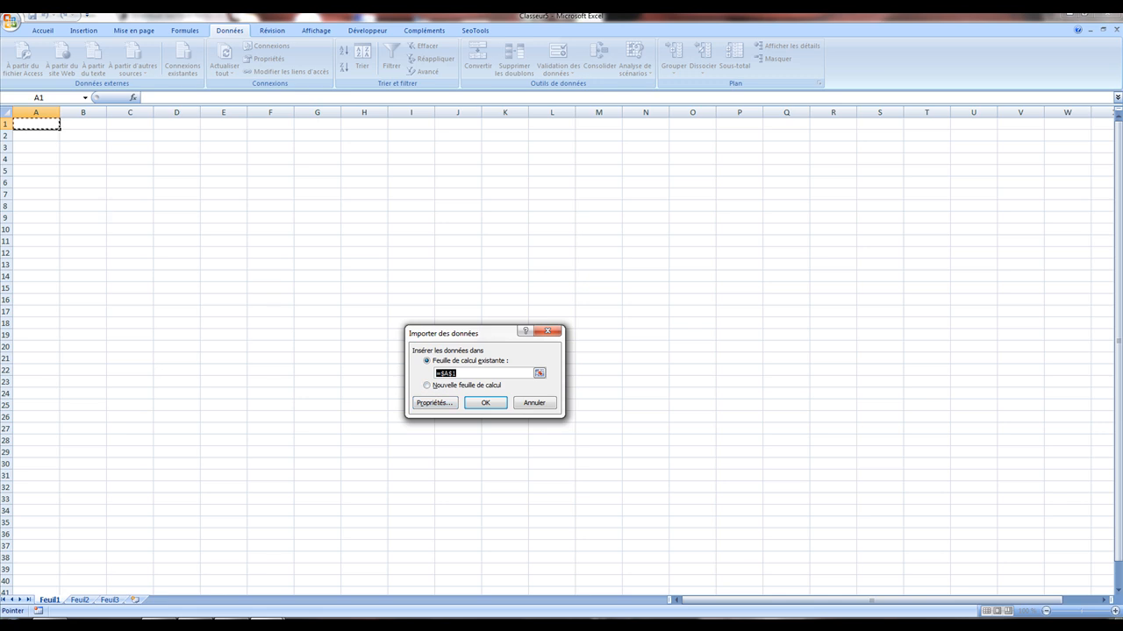
pyautogui.click(485, 403)
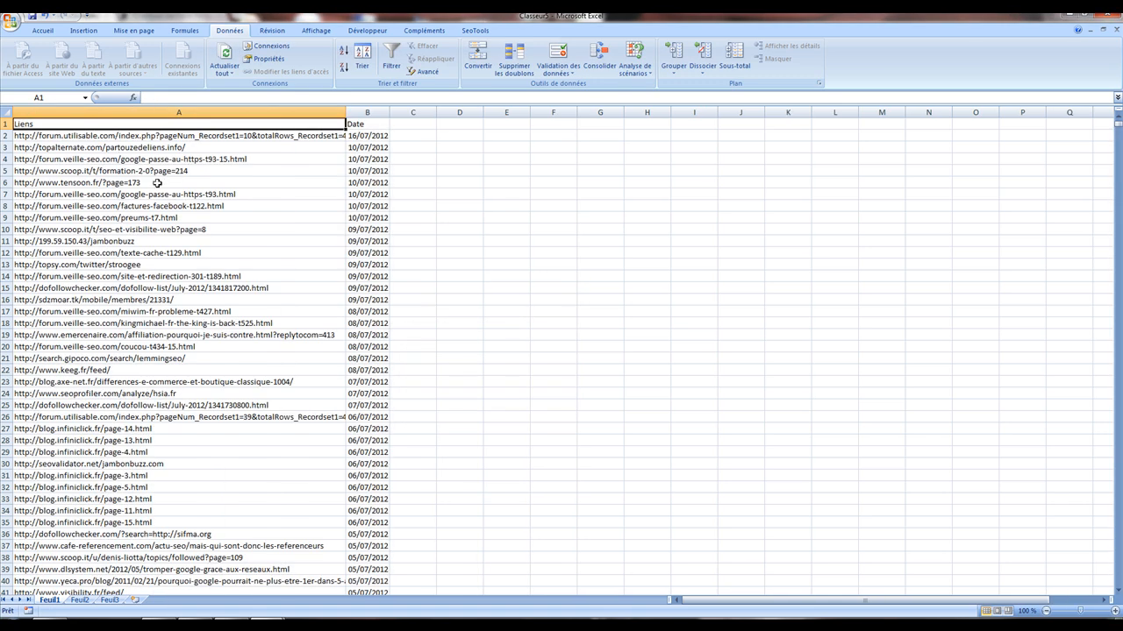
# Format all the dates in column B, from B2 down, with the month-year date type mars-01.
pyautogui.click(368, 136)
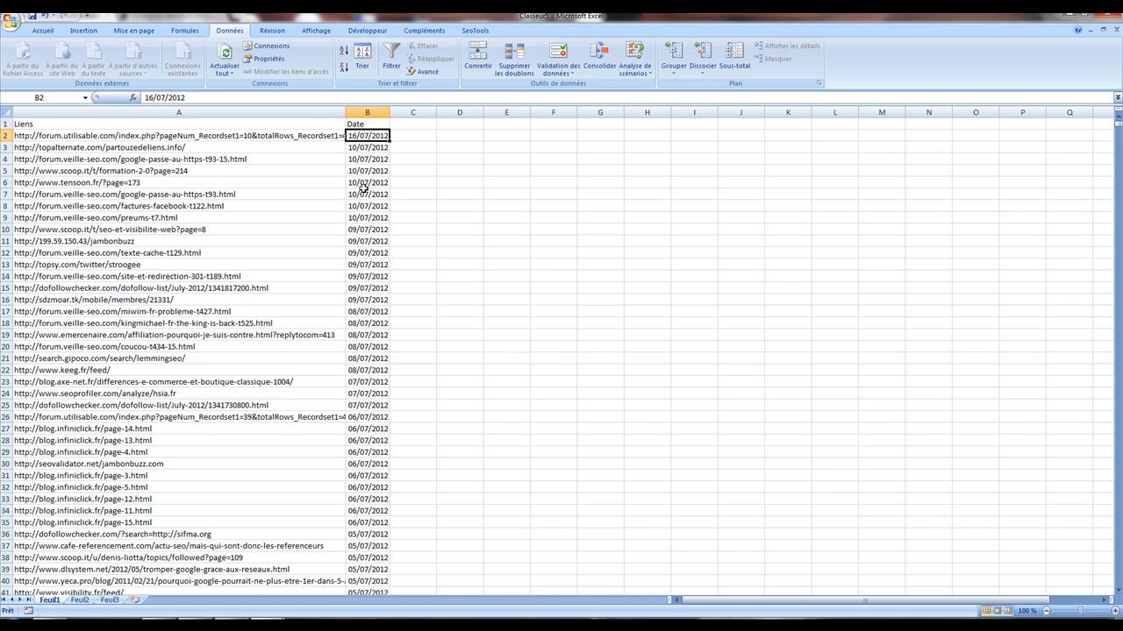
pyautogui.hotkey('ctrl', 'shift', 'Down')
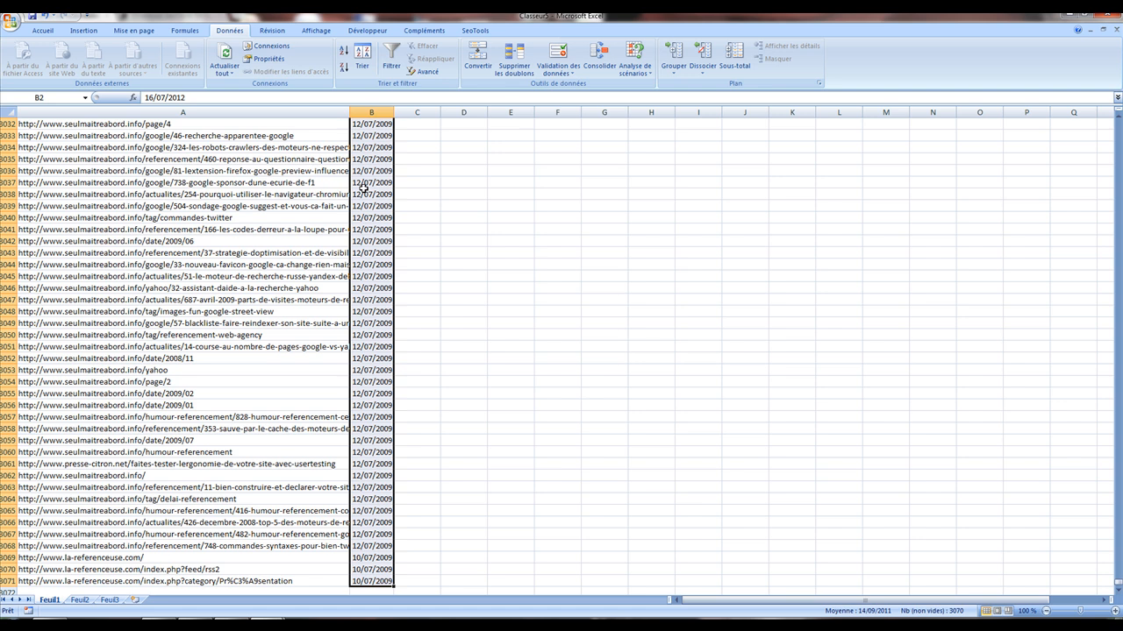
pyautogui.click(37, 31)
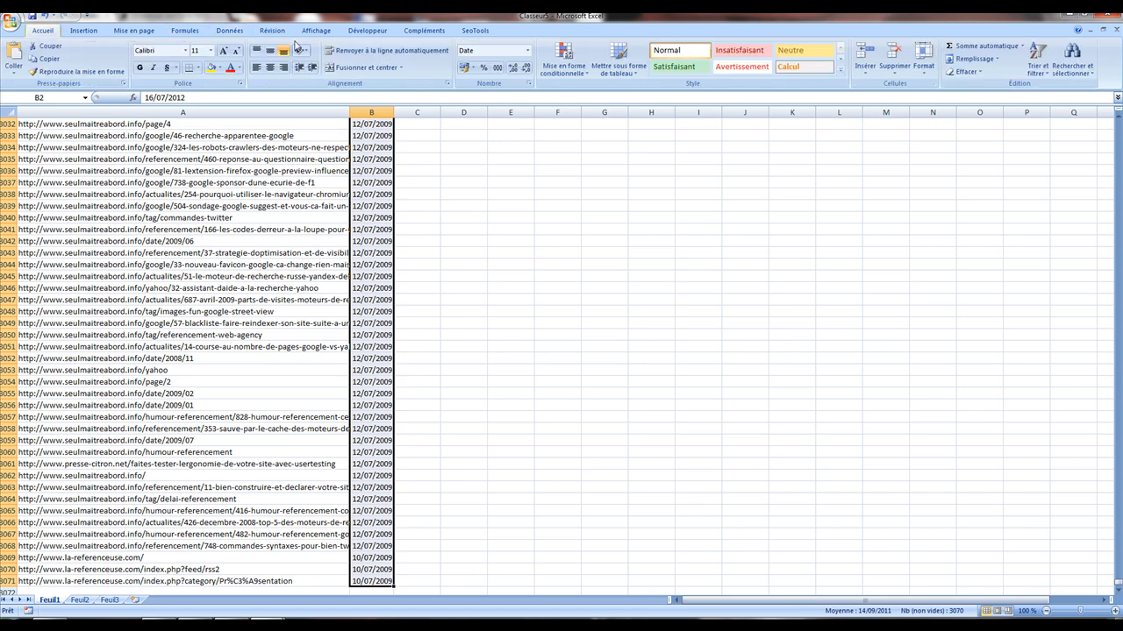
pyautogui.click(528, 52)
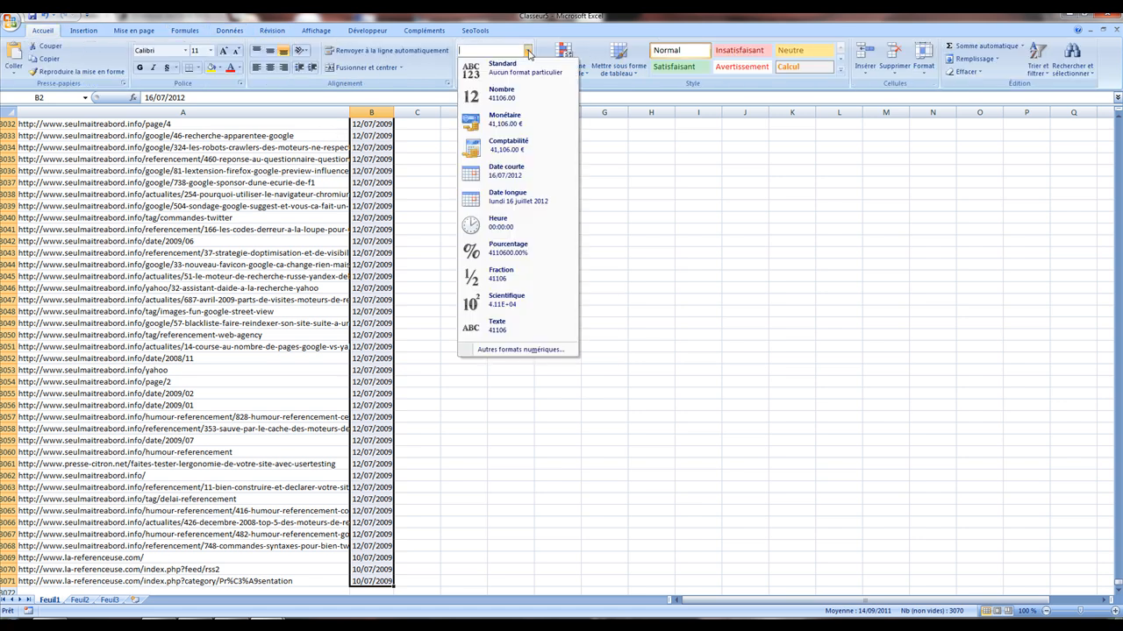
pyautogui.click(509, 350)
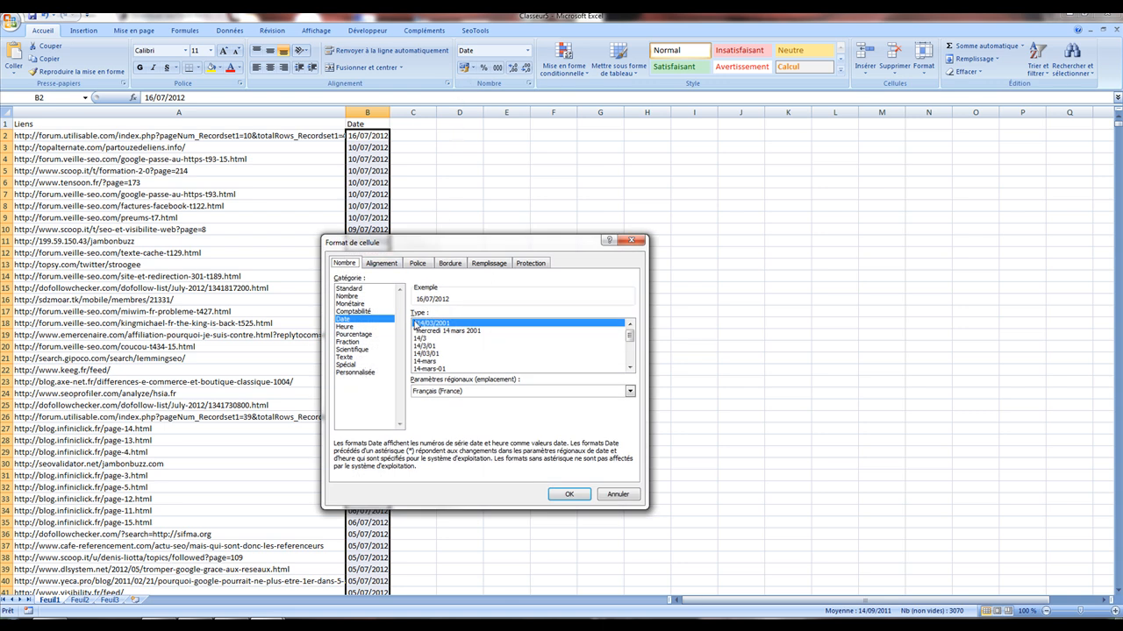
pyautogui.click(631, 369)
pyautogui.click(632, 369)
pyautogui.click(632, 369)
pyautogui.click(631, 369)
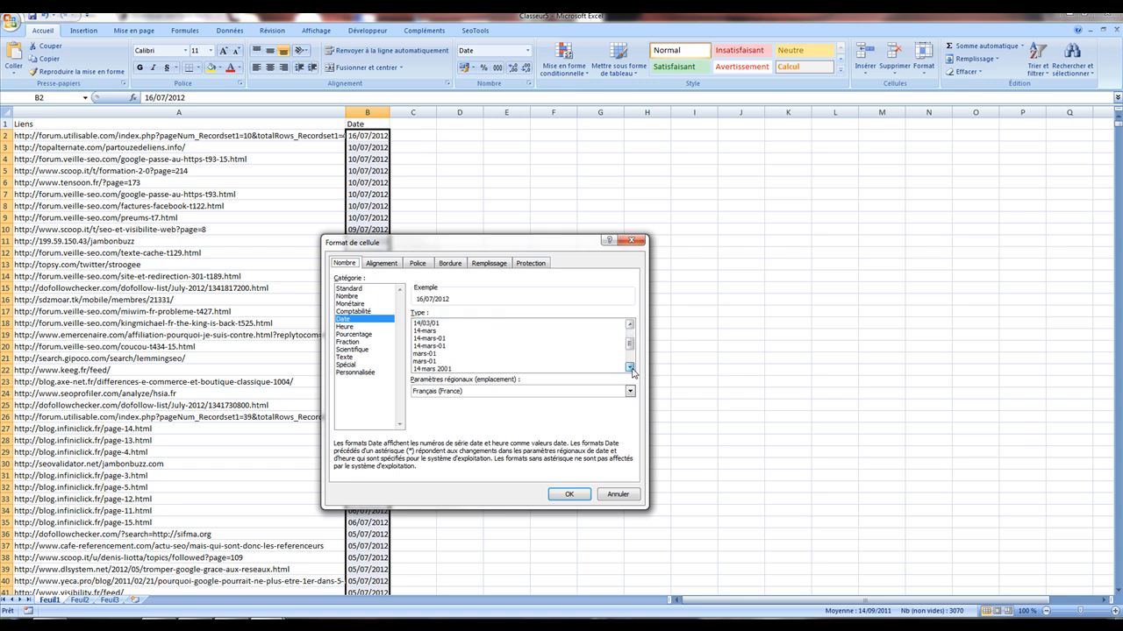
pyautogui.click(632, 370)
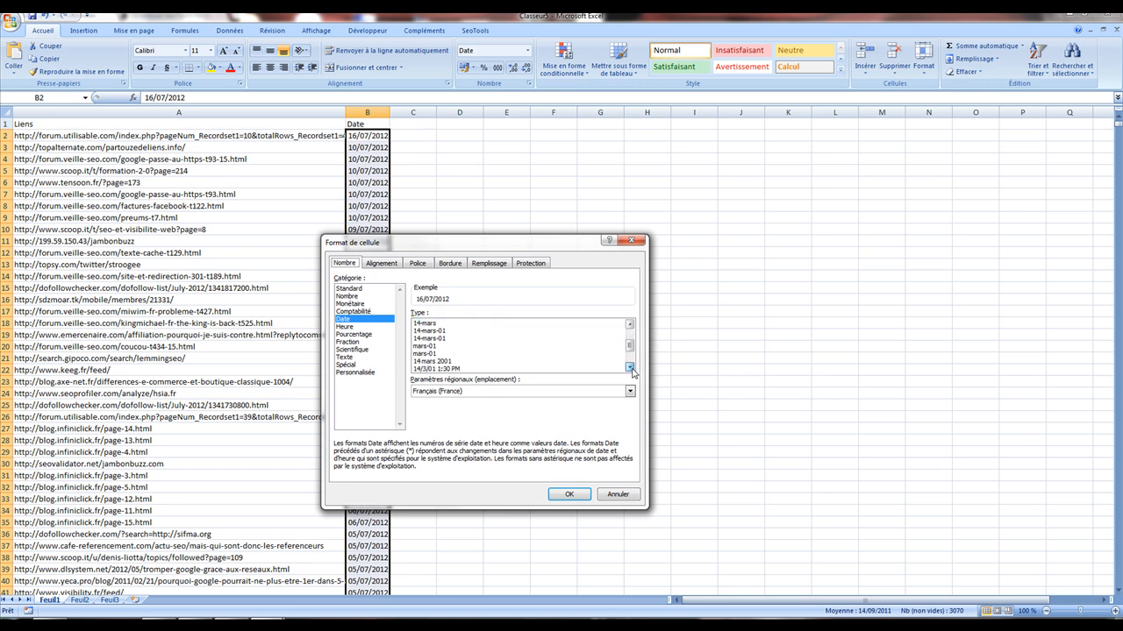
pyautogui.click(439, 345)
pyautogui.click(568, 494)
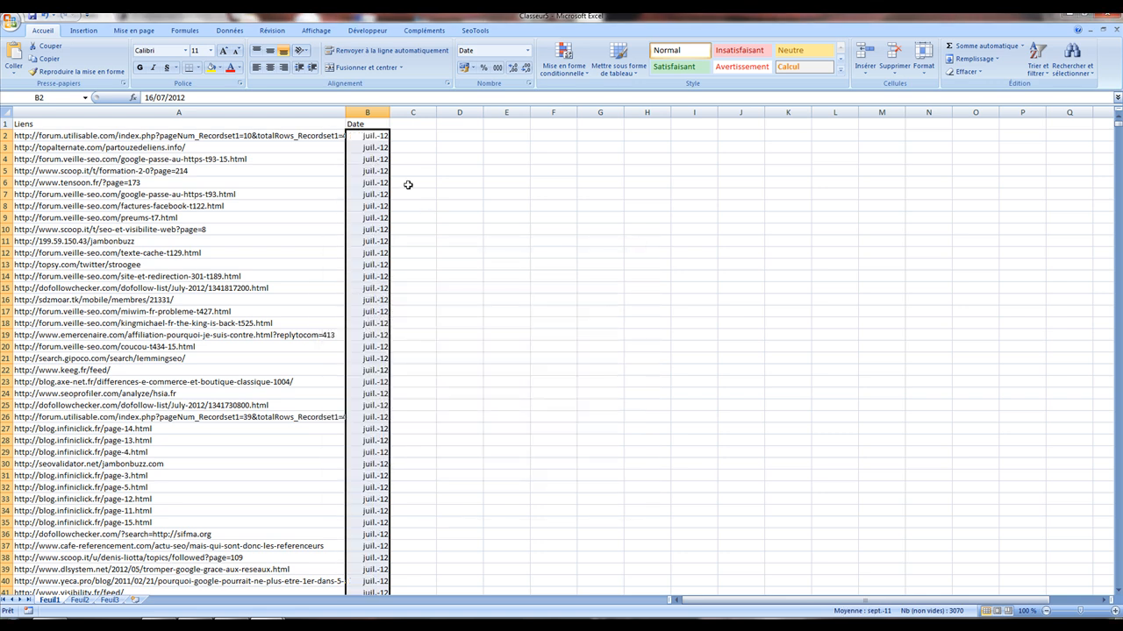
# Add the column headers Domain in C1 and Subdomain in D1.
pyautogui.click(396, 125)
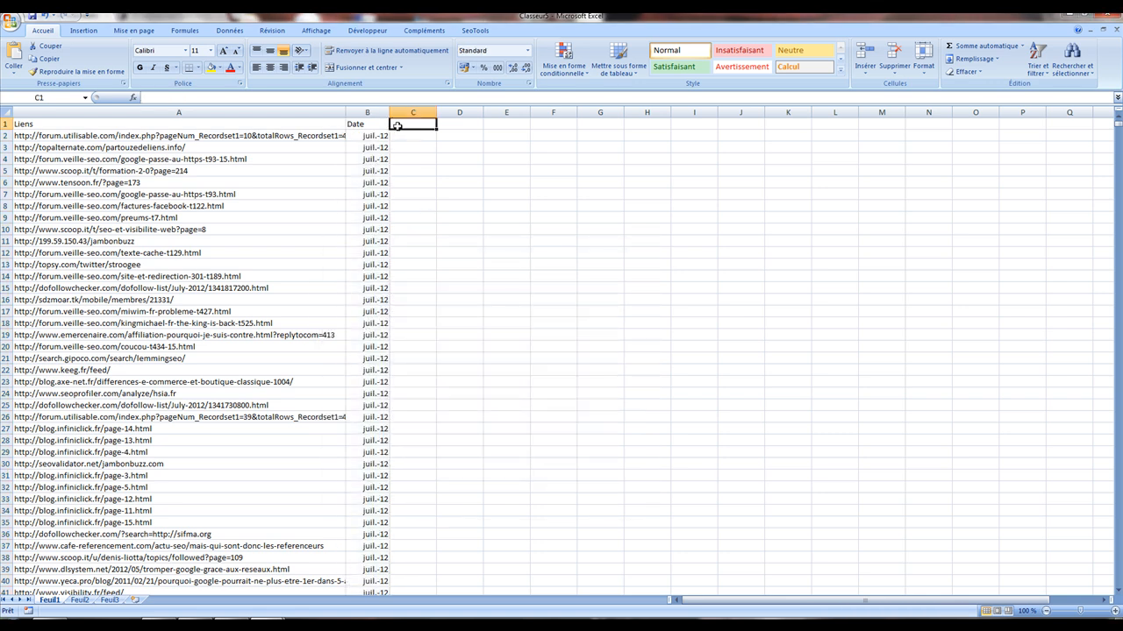
pyautogui.write('D')
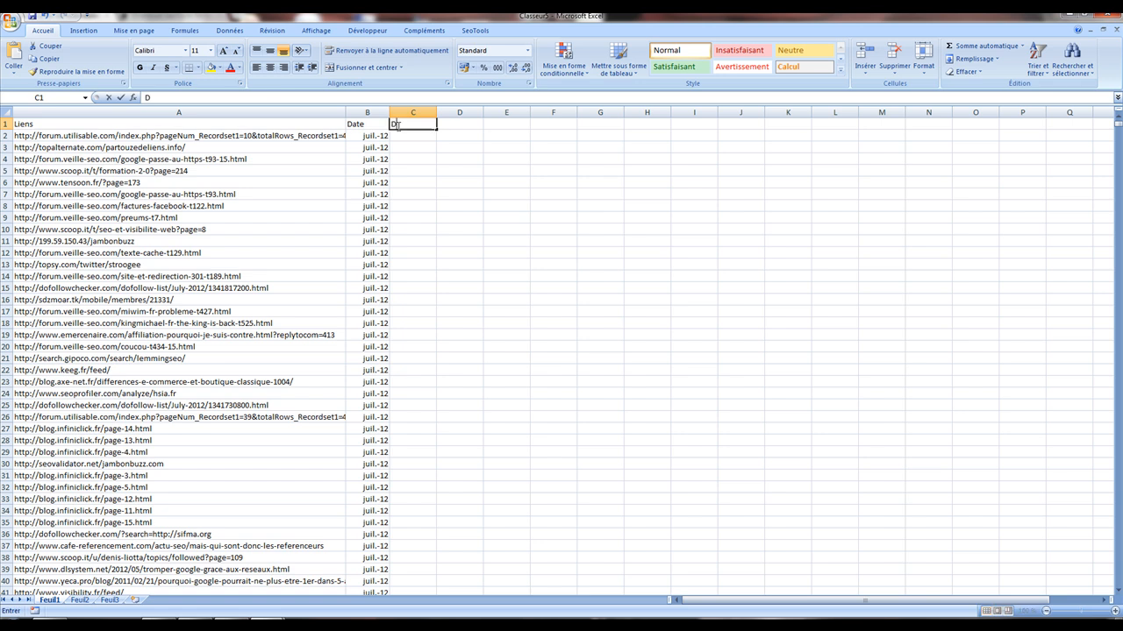
pyautogui.write('omain')
pyautogui.press('Tab')
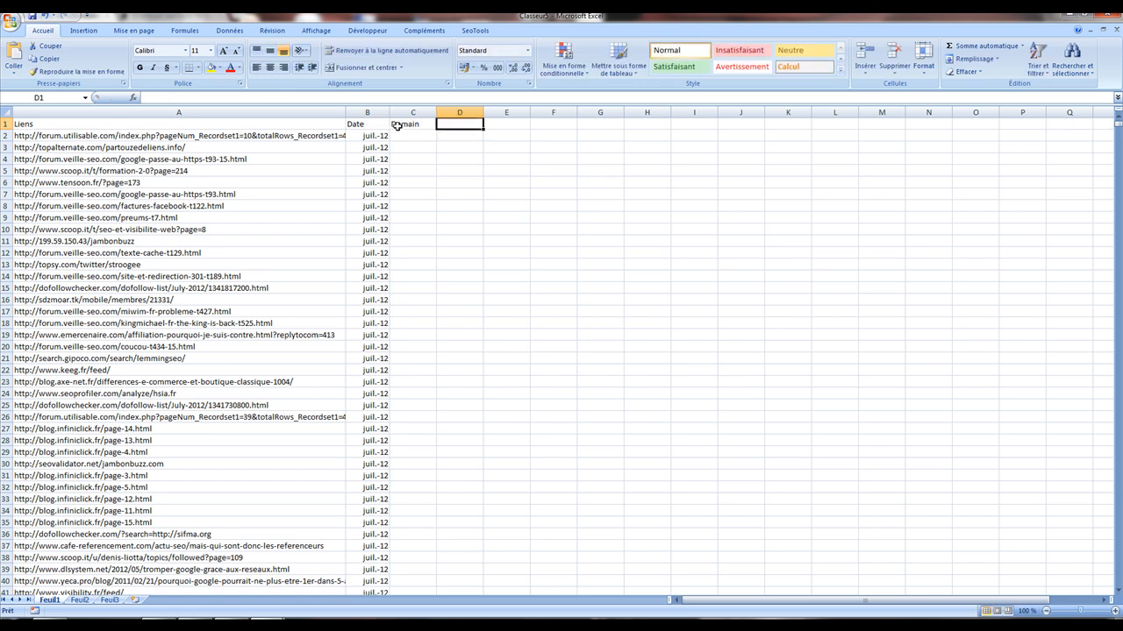
pyautogui.write('Subdomain')
pyautogui.press('Return')
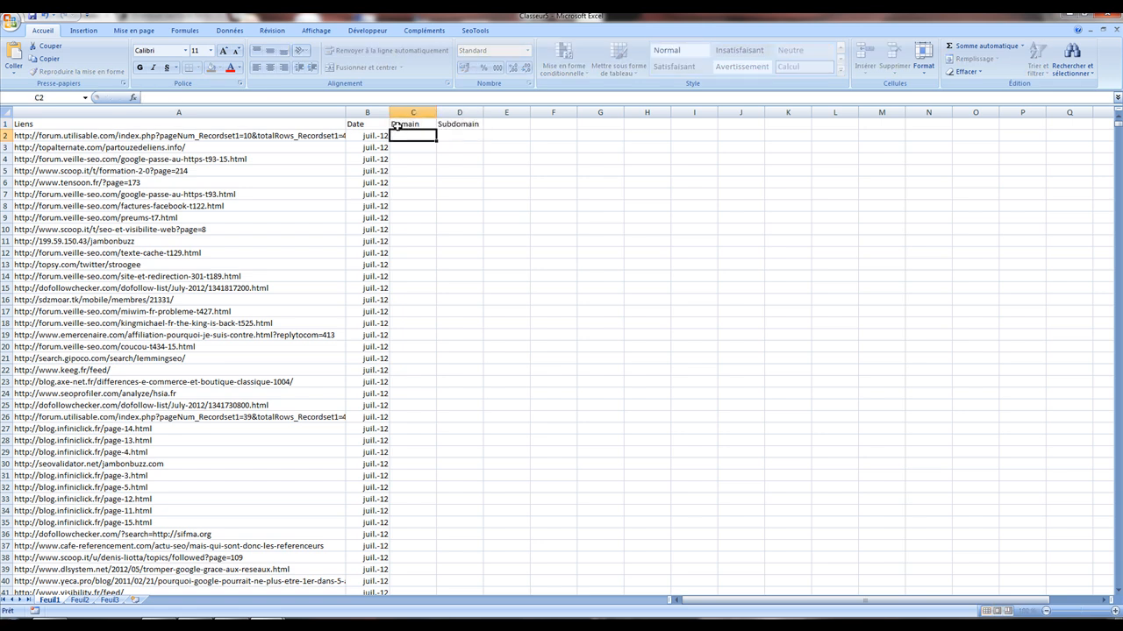
# Enter =UrlProperty(A2;"domain") in C2 and fill the formula down the whole Domain column.
pyautogui.write('=')
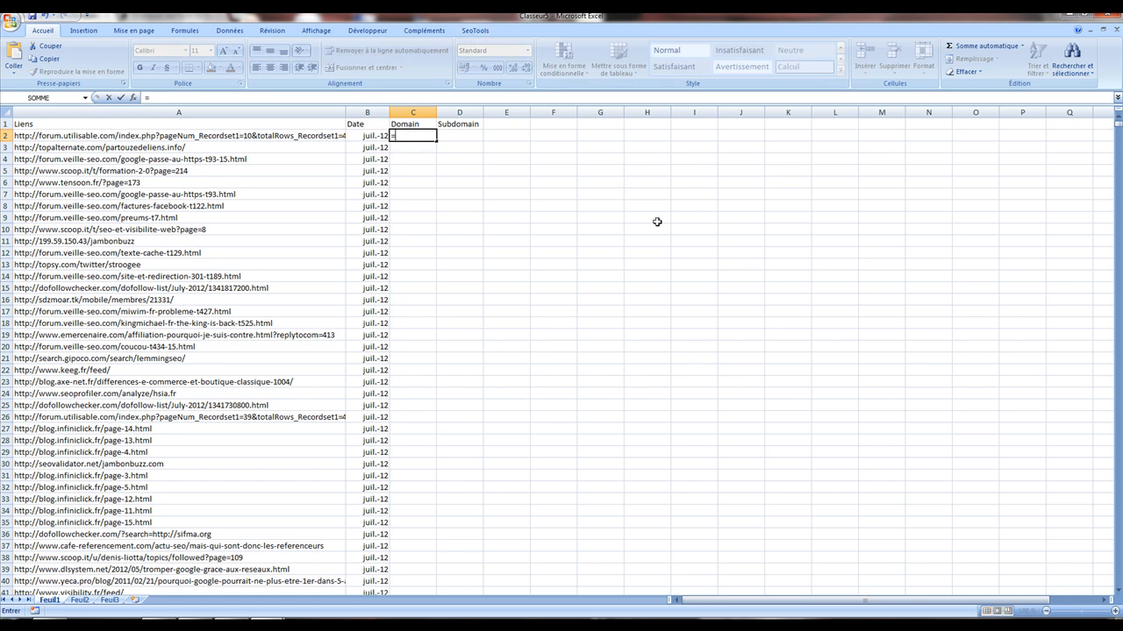
pyautogui.write('url')
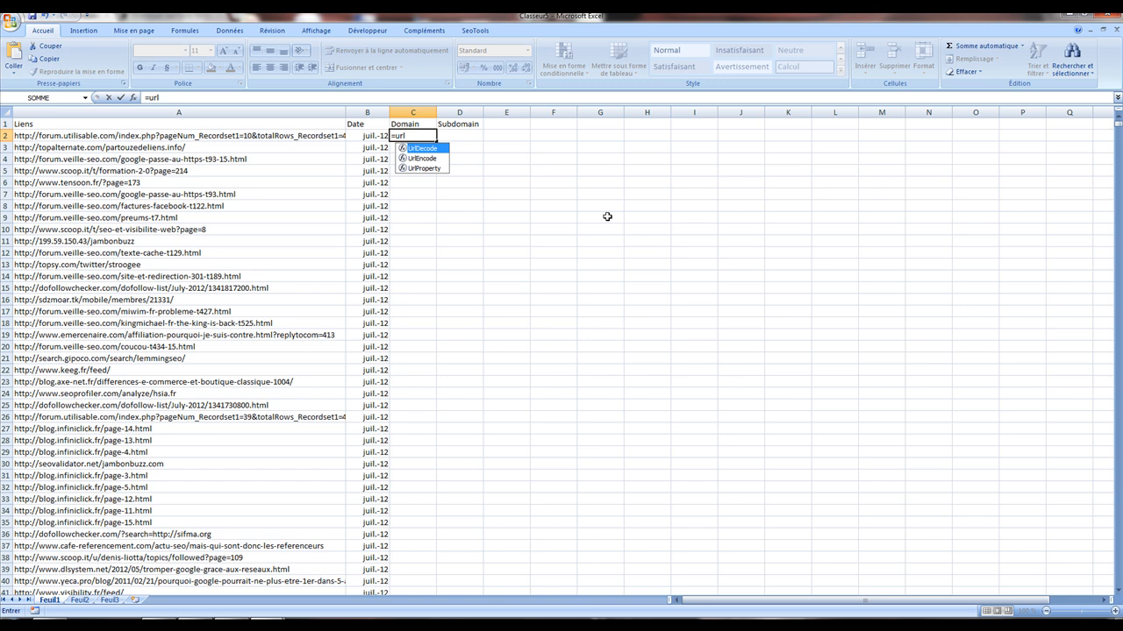
pyautogui.write('property(')
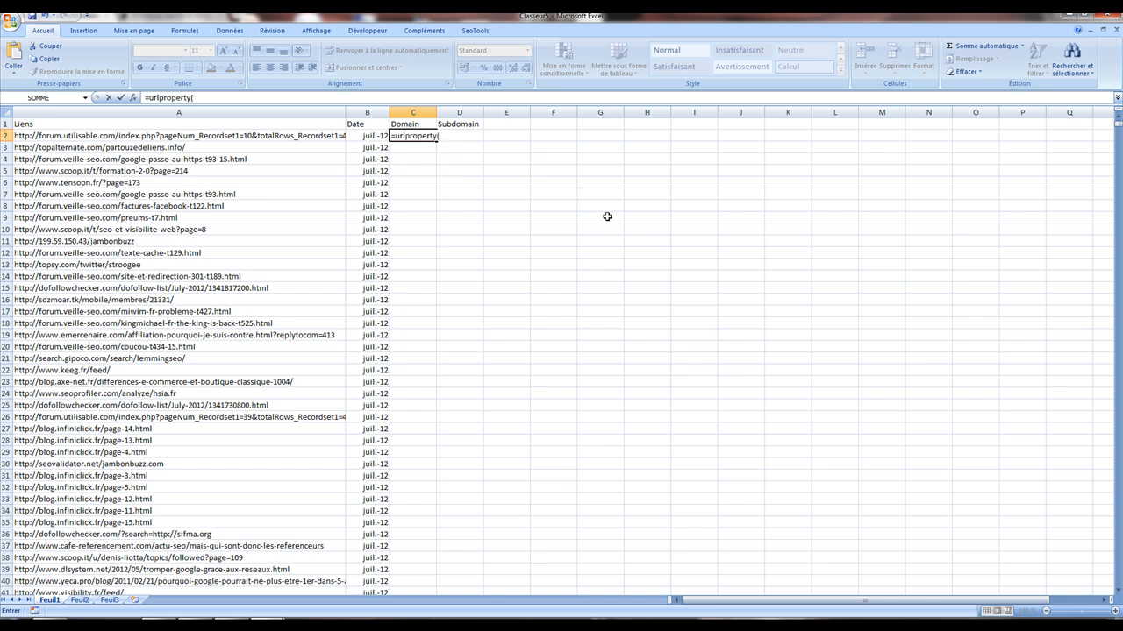
pyautogui.click(201, 136)
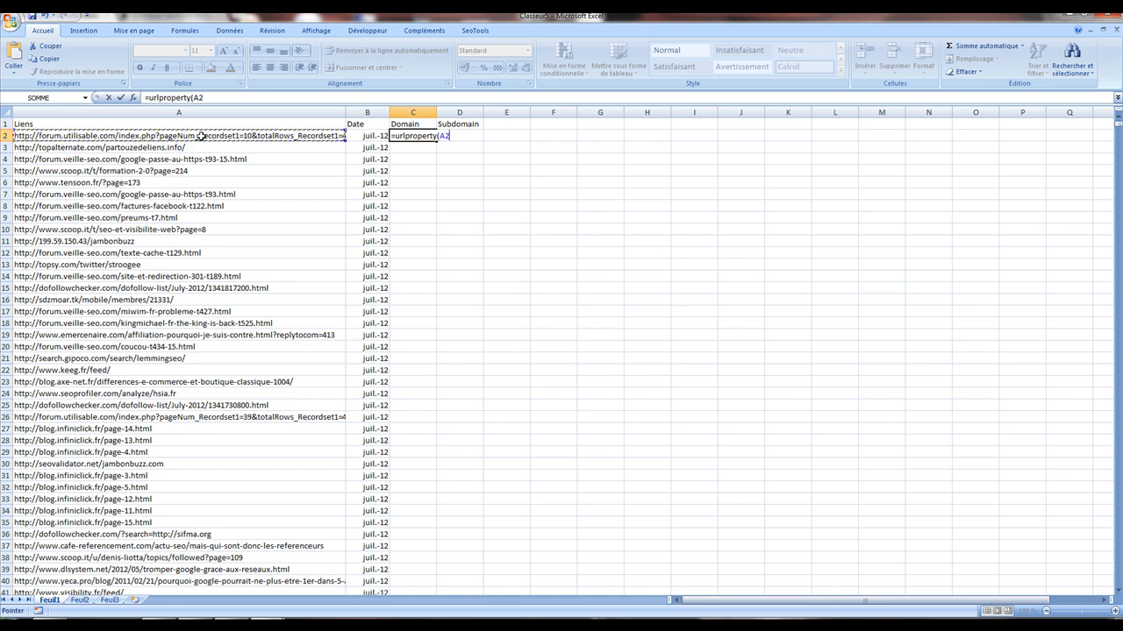
pyautogui.write(';')
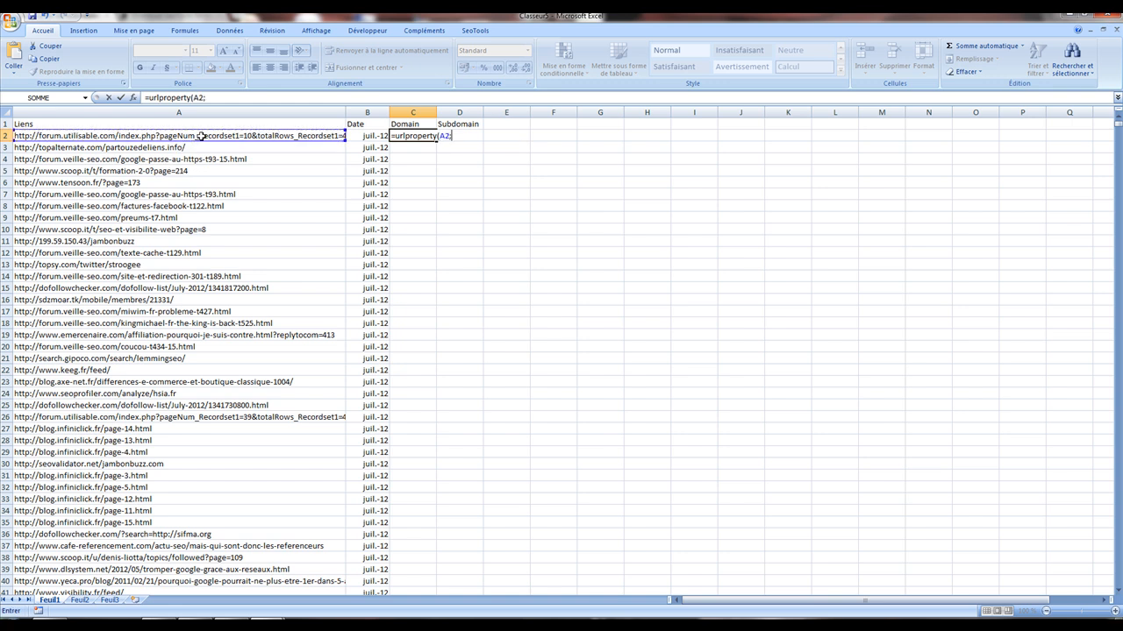
pyautogui.write('omain')
pyautogui.press('Return')
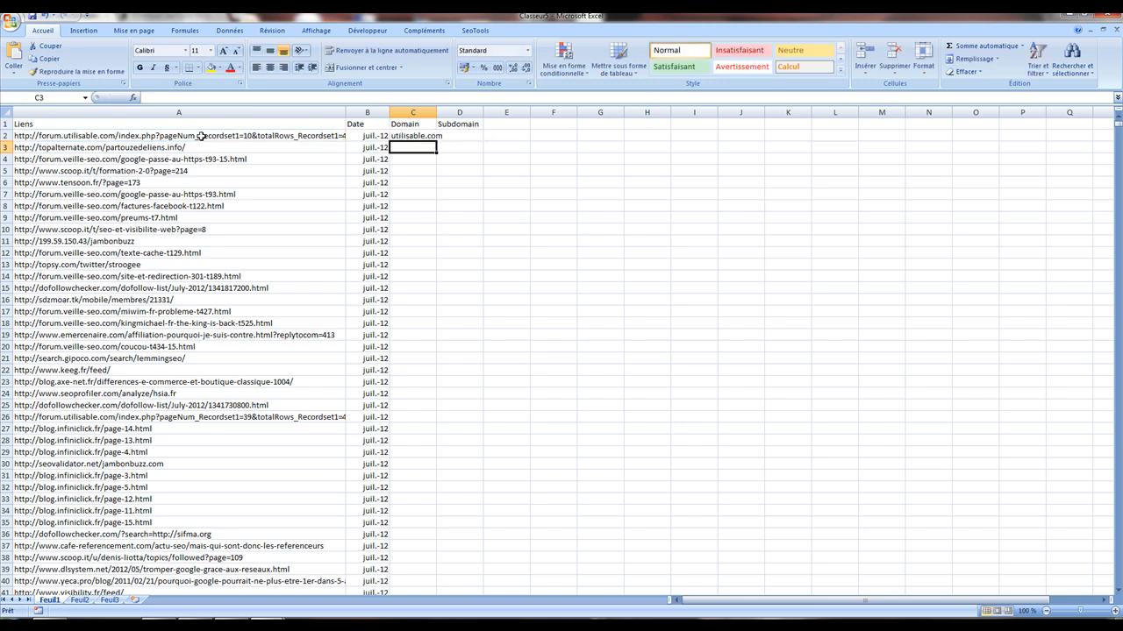
pyautogui.click(414, 136)
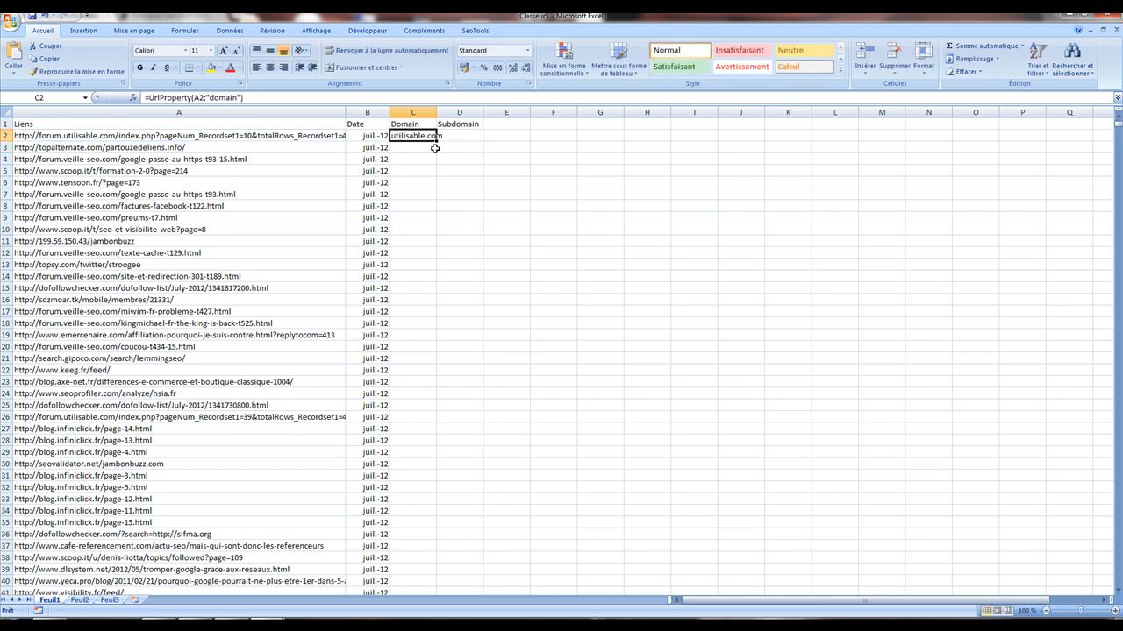
pyautogui.doubleClick(436, 140)
pyautogui.click(450, 134)
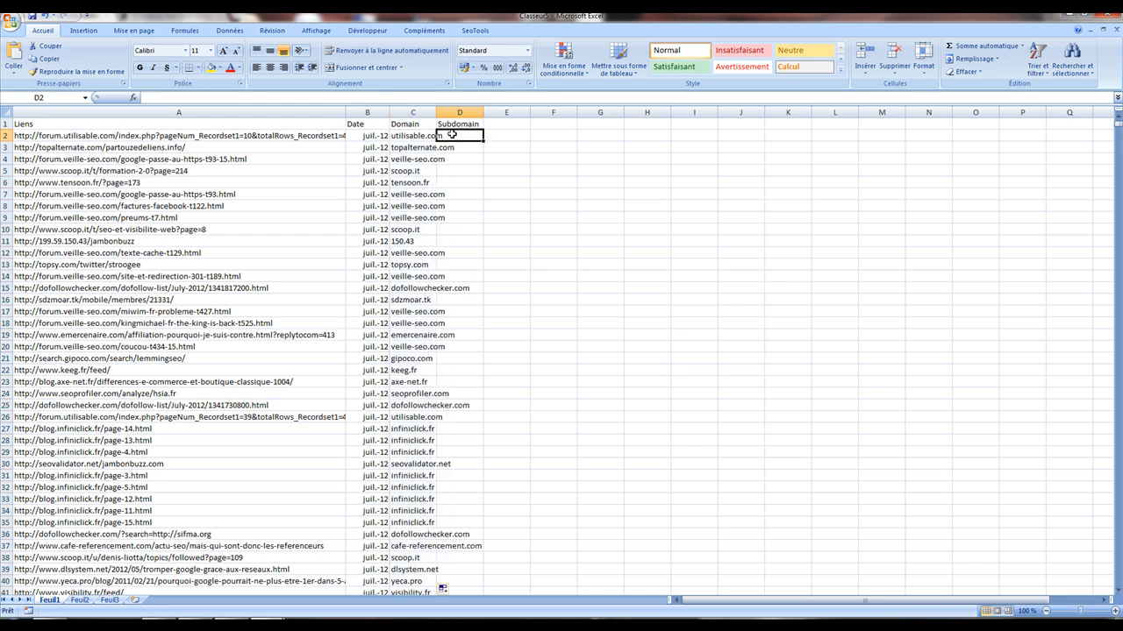
pyautogui.write('=')
pyautogui.click(244, 136)
pyautogui.press('BackSpace')
pyautogui.press('BackSpace')
pyautogui.write('si')
pyautogui.press('BackSpace')
pyautogui.press('BackSpace')
pyautogui.press('BackSpace')
pyautogui.write('urlpro')
pyautogui.press('BackSpace')
pyautogui.press('BackSpace')
pyautogui.press('BackSpace')
pyautogui.press('BackSpace')
pyautogui.press('BackSpace')
pyautogui.press('BackSpace')
# Enter =UrlProperty(A2;"host") in D2 and fill the formula down the whole Subdomain column.
pyautogui.write('=')
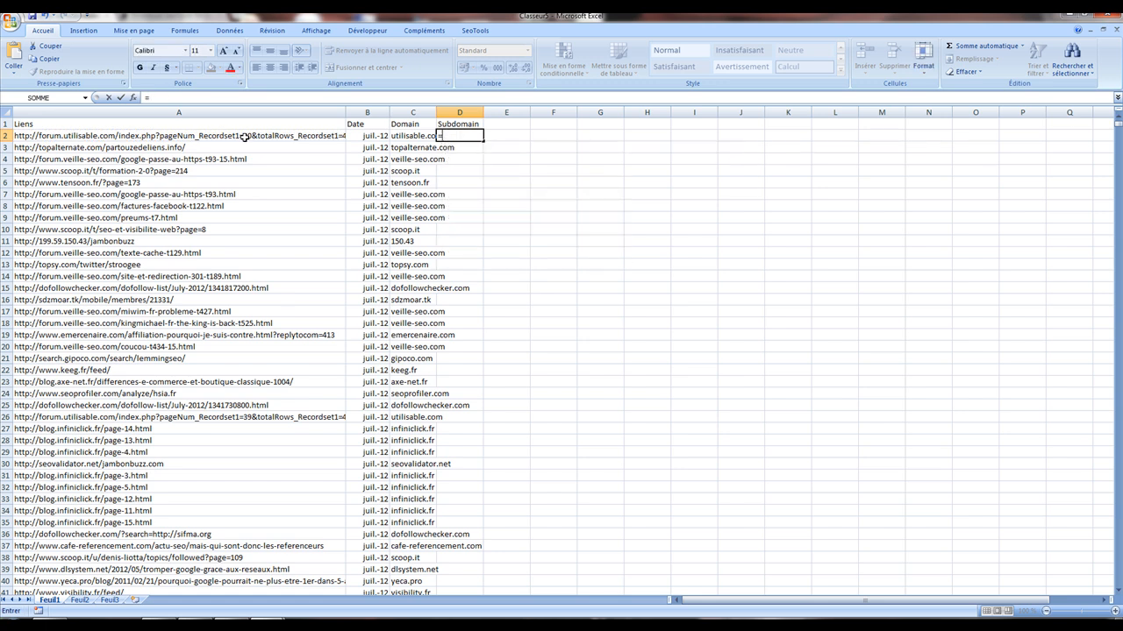
pyautogui.write('urlpro')
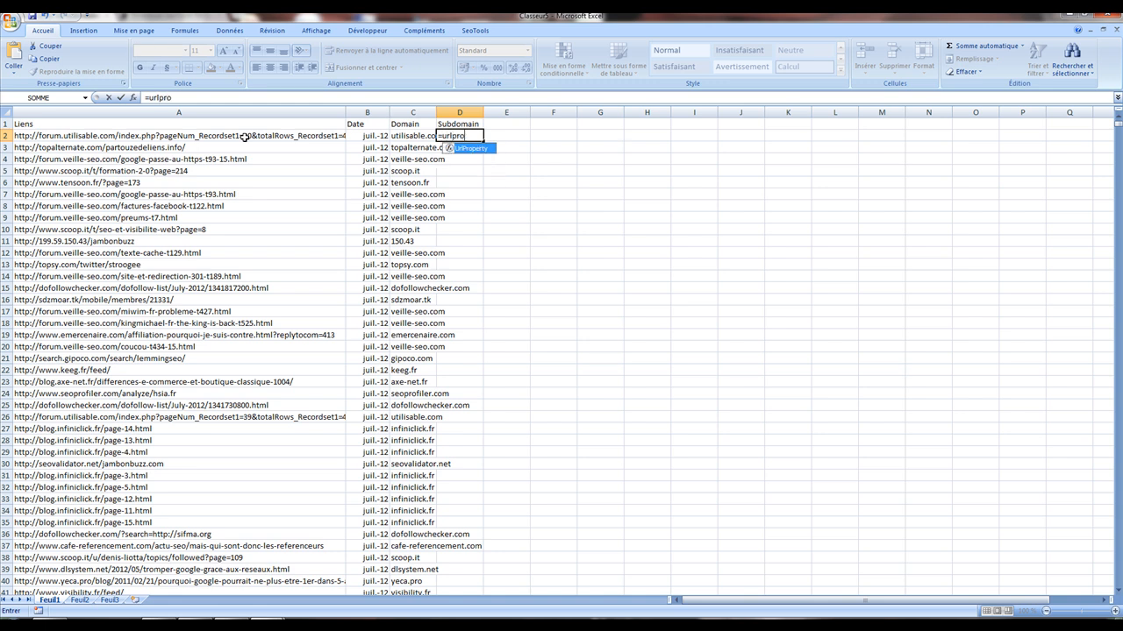
pyautogui.doubleClick(478, 147)
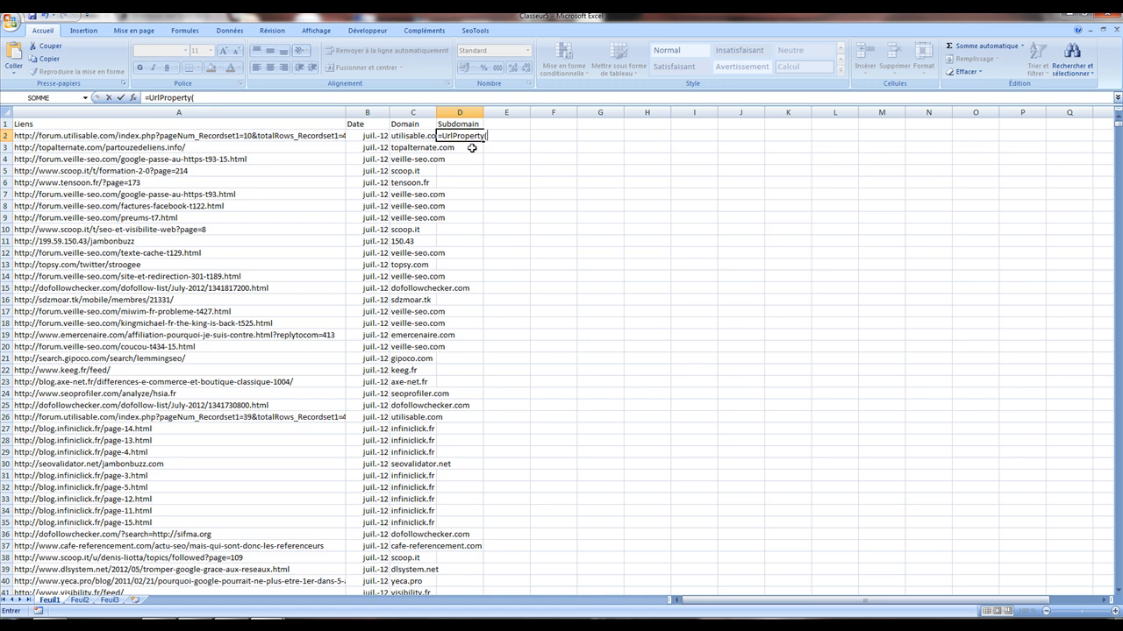
pyautogui.click(148, 145)
pyautogui.click(154, 136)
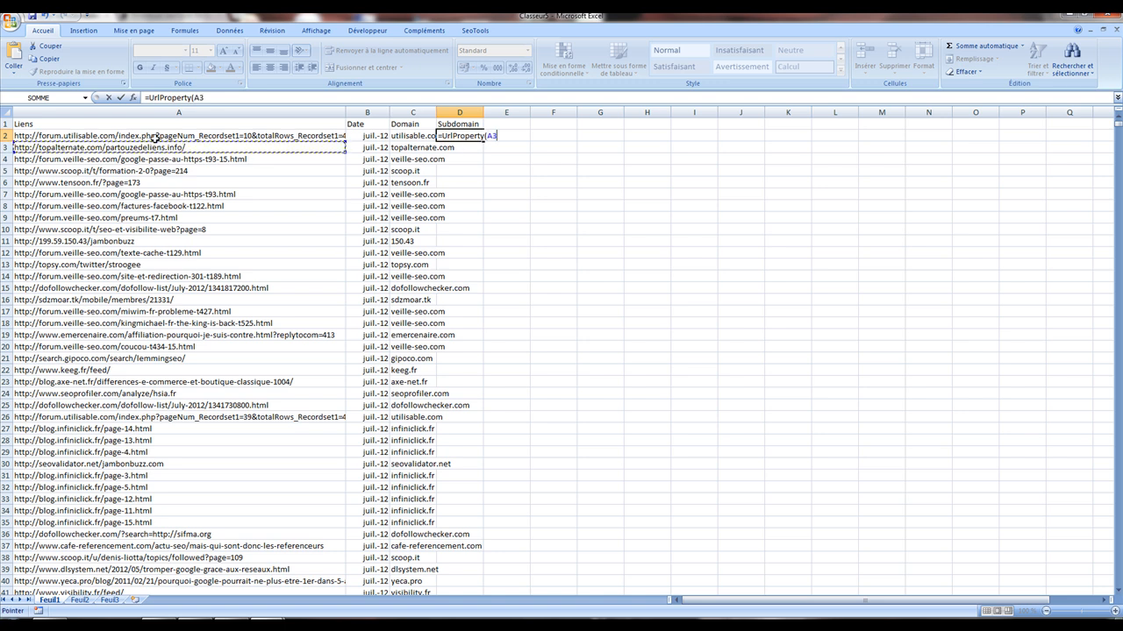
pyautogui.write(';')
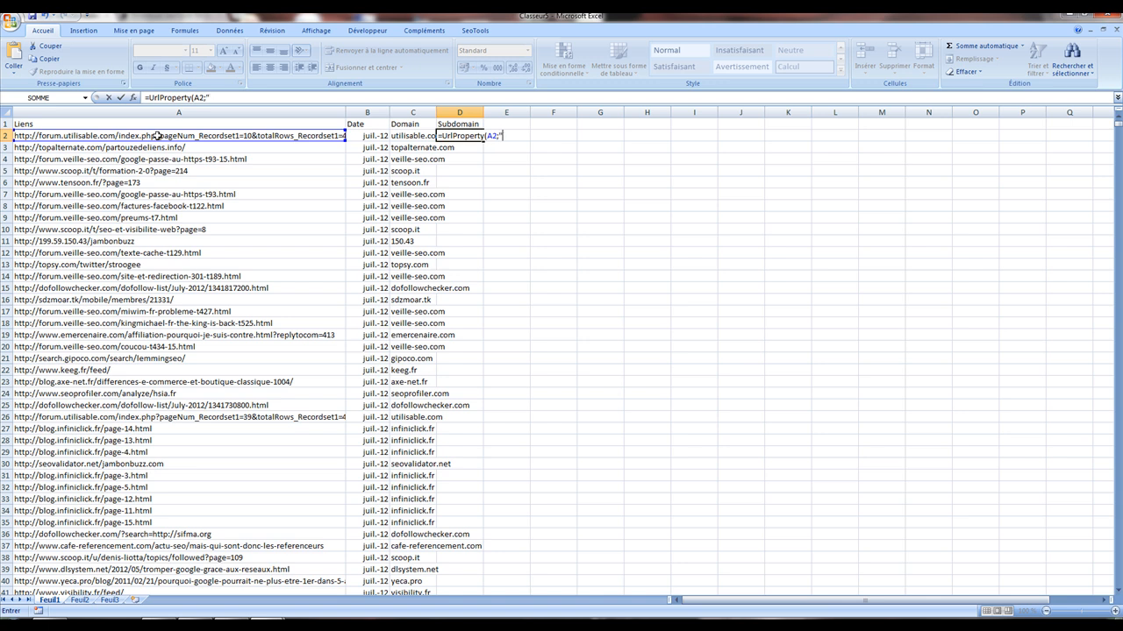
pyautogui.write('"host")')
pyautogui.press('Return')
pyautogui.click(479, 139)
pyautogui.click(485, 144)
pyautogui.click(479, 138)
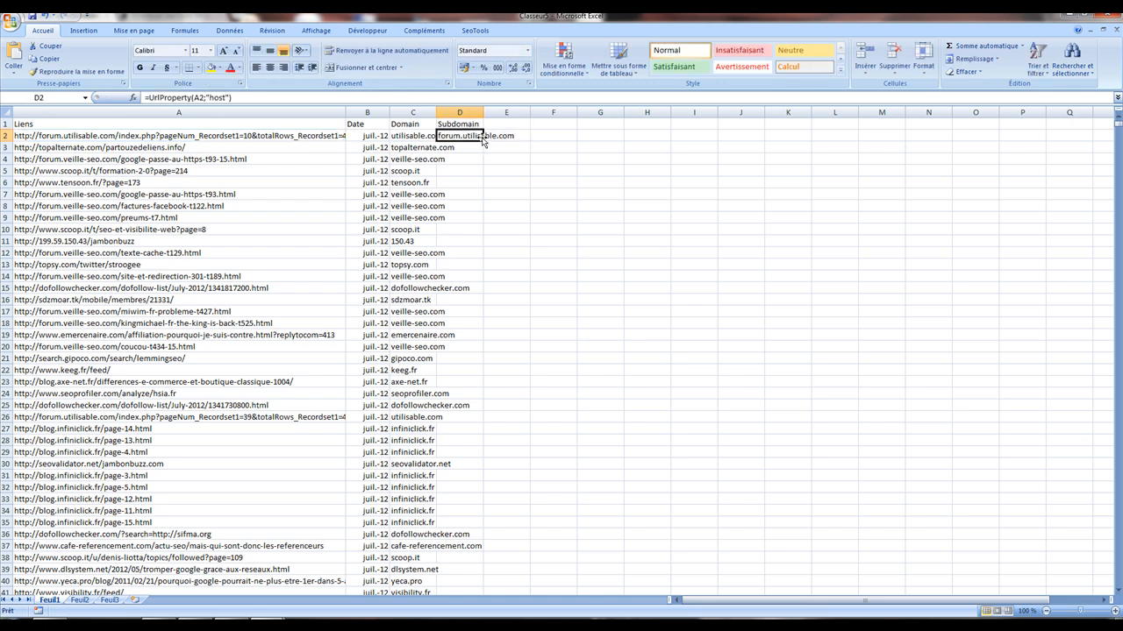
pyautogui.doubleClick(481, 140)
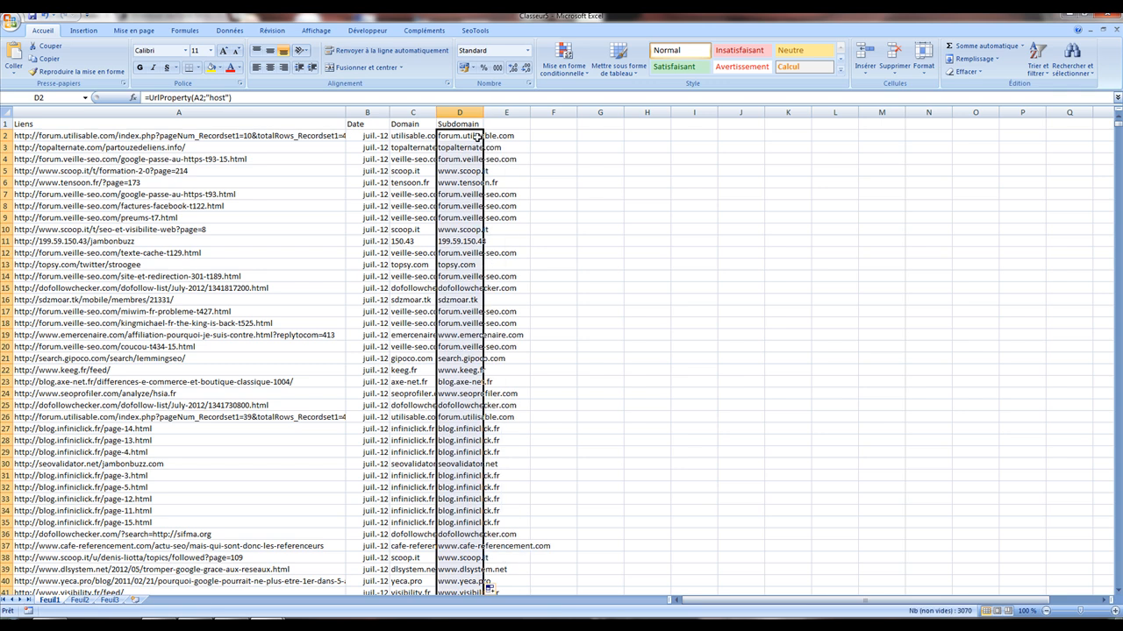
# Insert a new column before Subdomain, title it Unique Domain in D1, and fit its width to the header.
pyautogui.rightClick(461, 112)
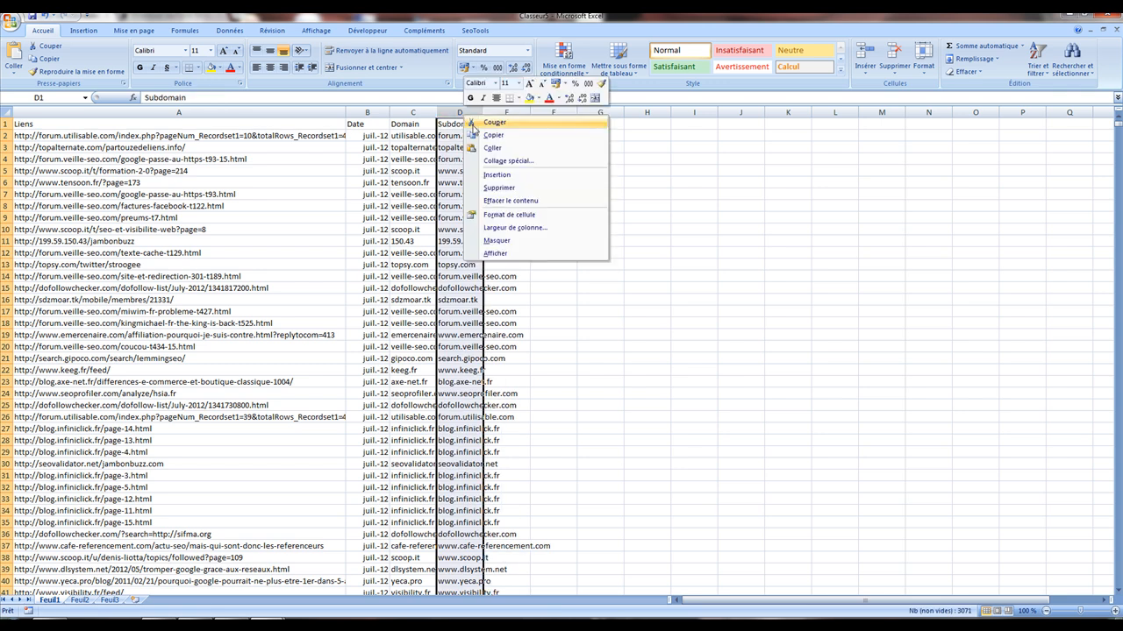
pyautogui.click(496, 177)
pyautogui.click(472, 124)
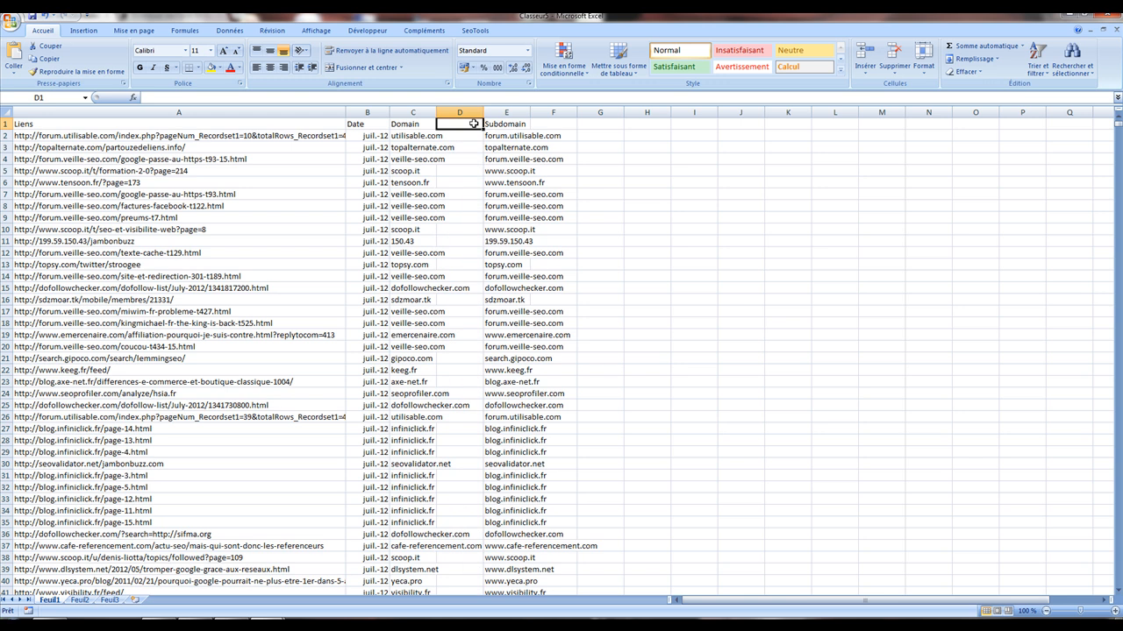
pyautogui.write('Unique Domain')
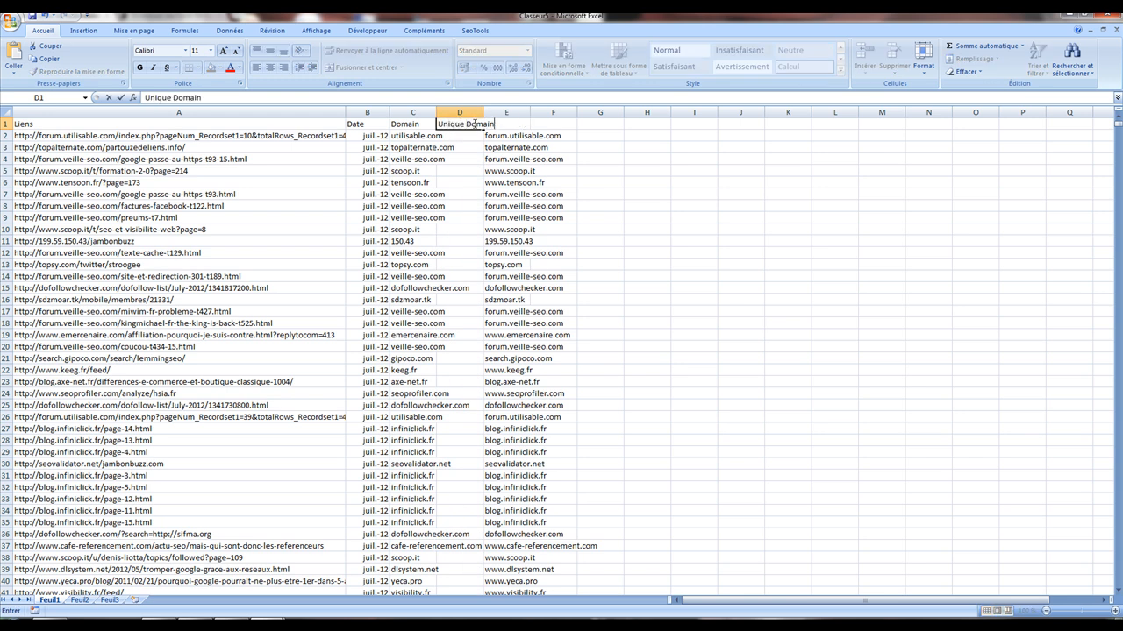
pyautogui.press('Return')
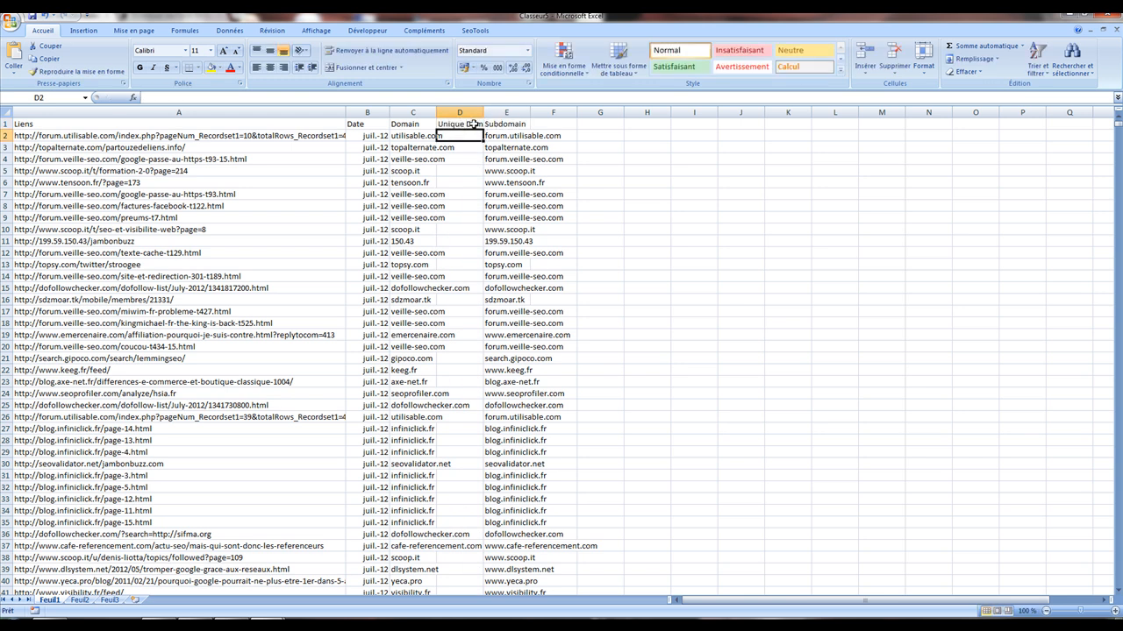
pyautogui.doubleClick(483, 112)
# Add the header Unique Subdomain in F1 and widen the Subdomain and Domain columns to fit their contents.
pyautogui.click(561, 126)
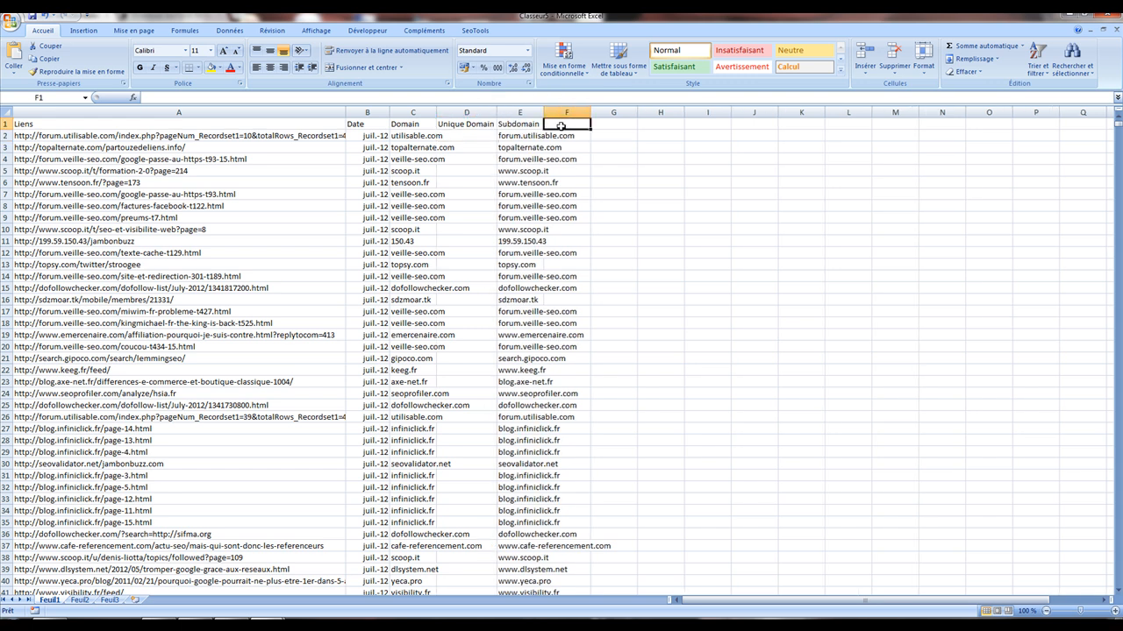
pyautogui.moveTo(542, 112); pyautogui.dragTo(662, 122)
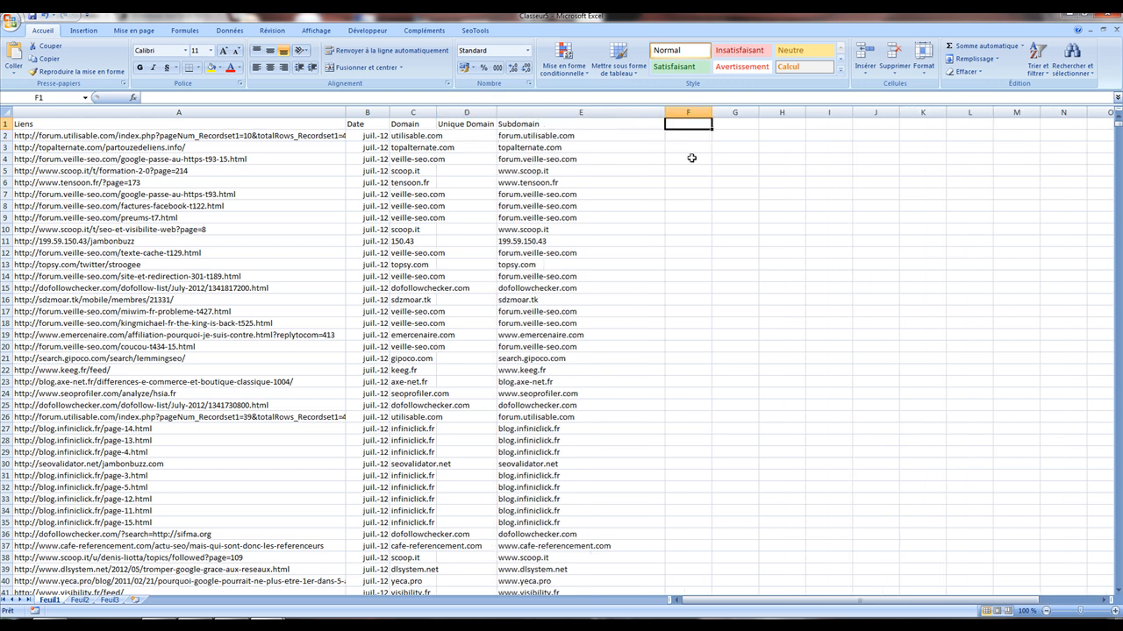
pyautogui.write('Unique Subdomain')
pyautogui.press('Return')
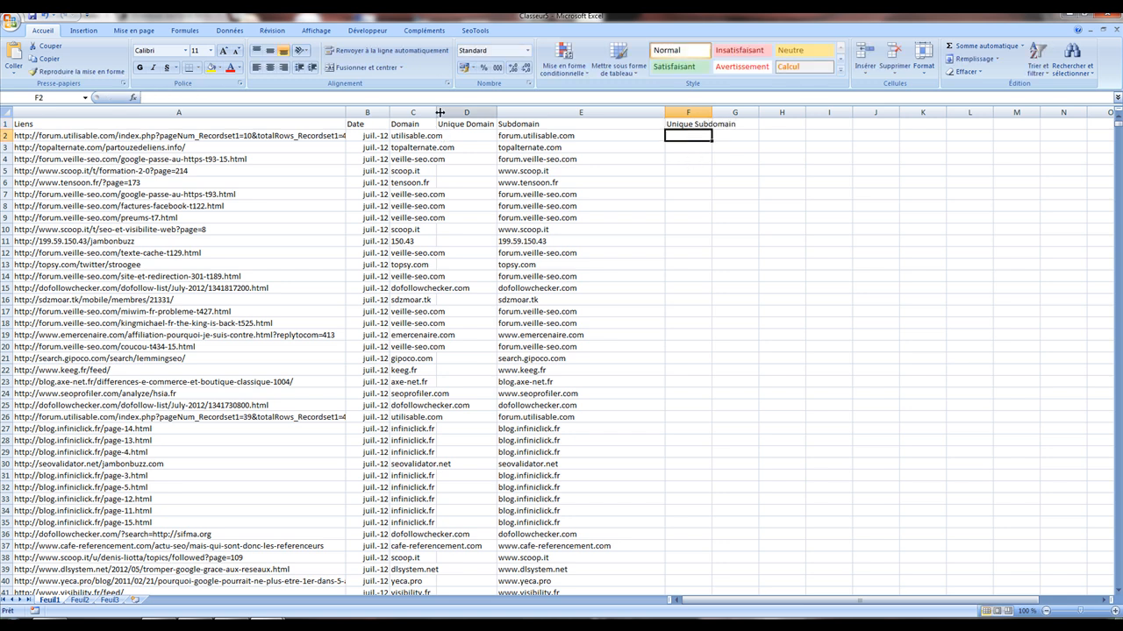
pyautogui.moveTo(435, 112); pyautogui.dragTo(478, 112)
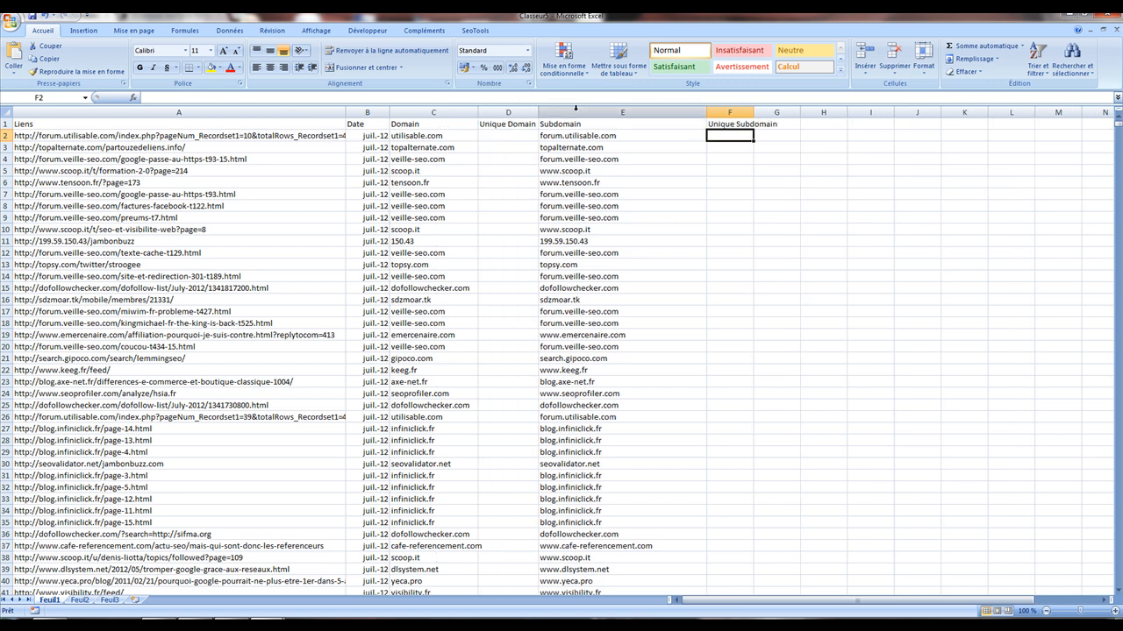
# Turn on filtering for the header row and sort the table by the Domain column from A to Z.
pyautogui.click(1037, 57)
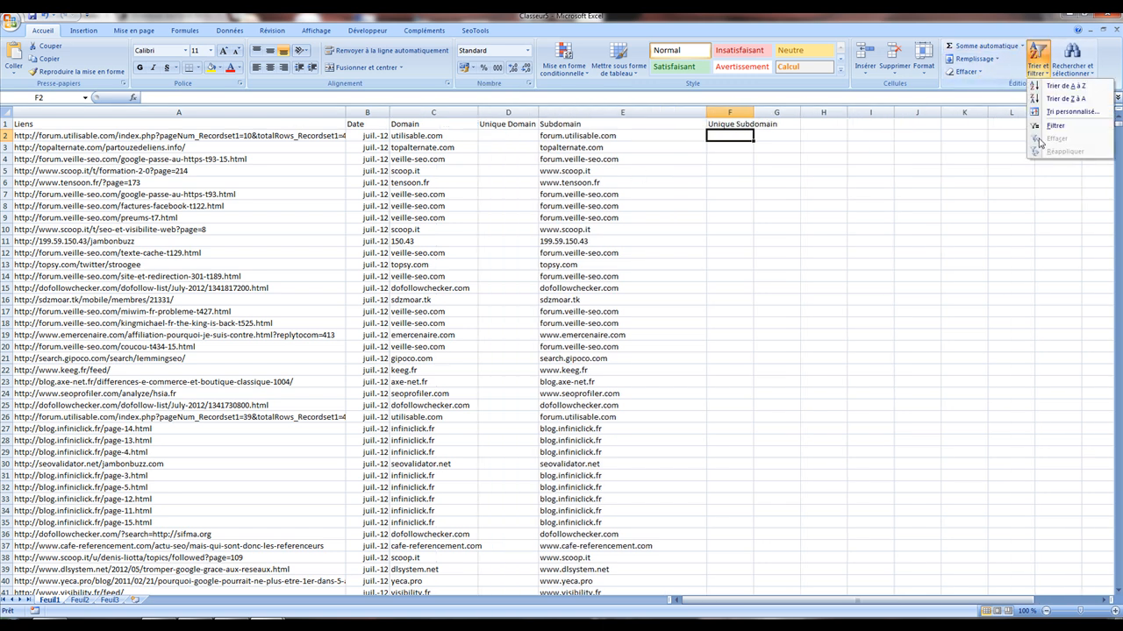
pyautogui.click(1051, 127)
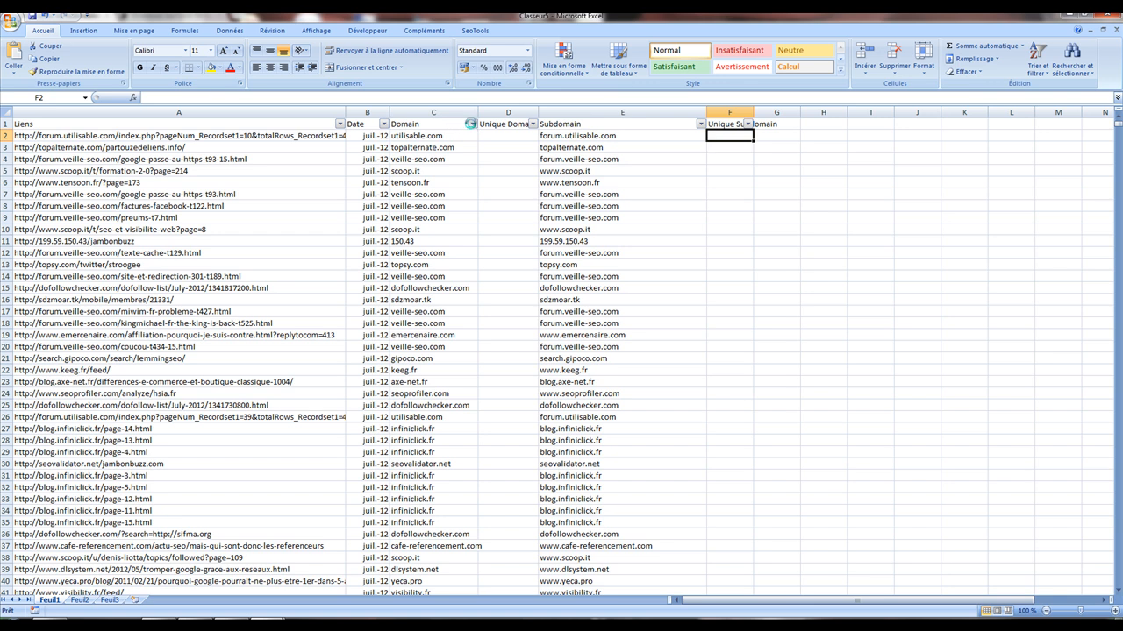
pyautogui.click(471, 125)
pyautogui.click(443, 136)
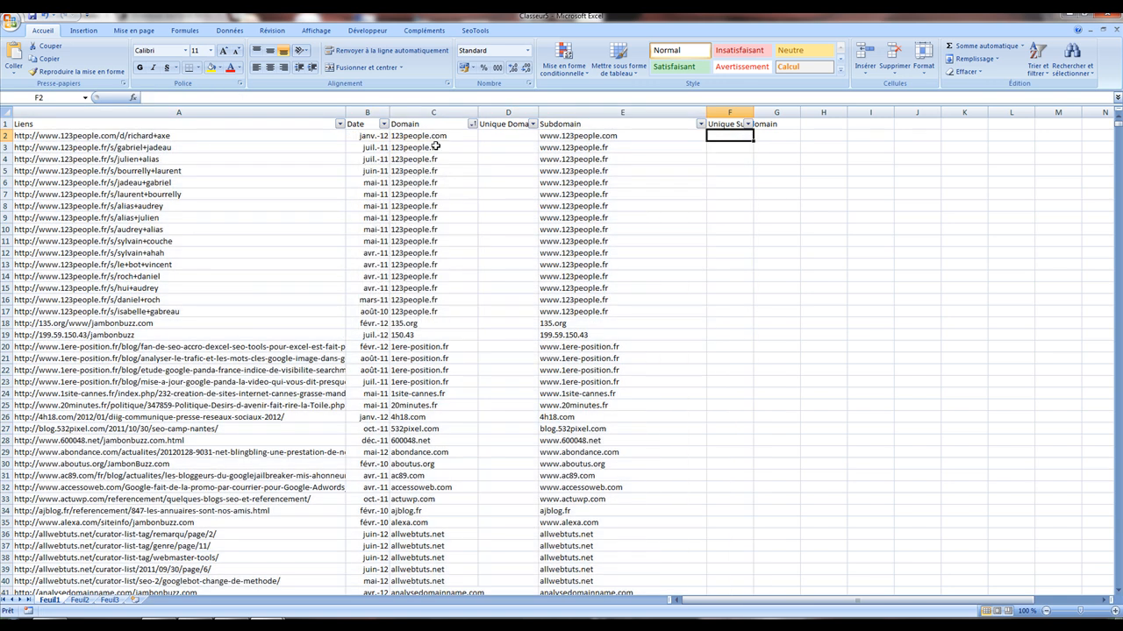
pyautogui.click(436, 136)
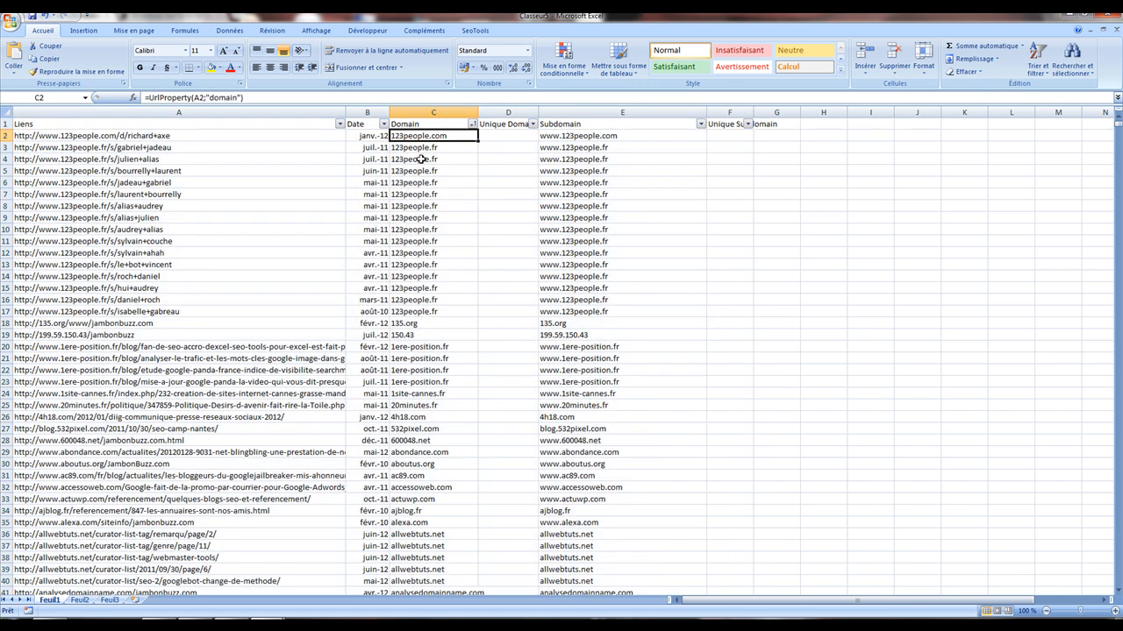
pyautogui.moveTo(421, 149); pyautogui.dragTo(412, 402)
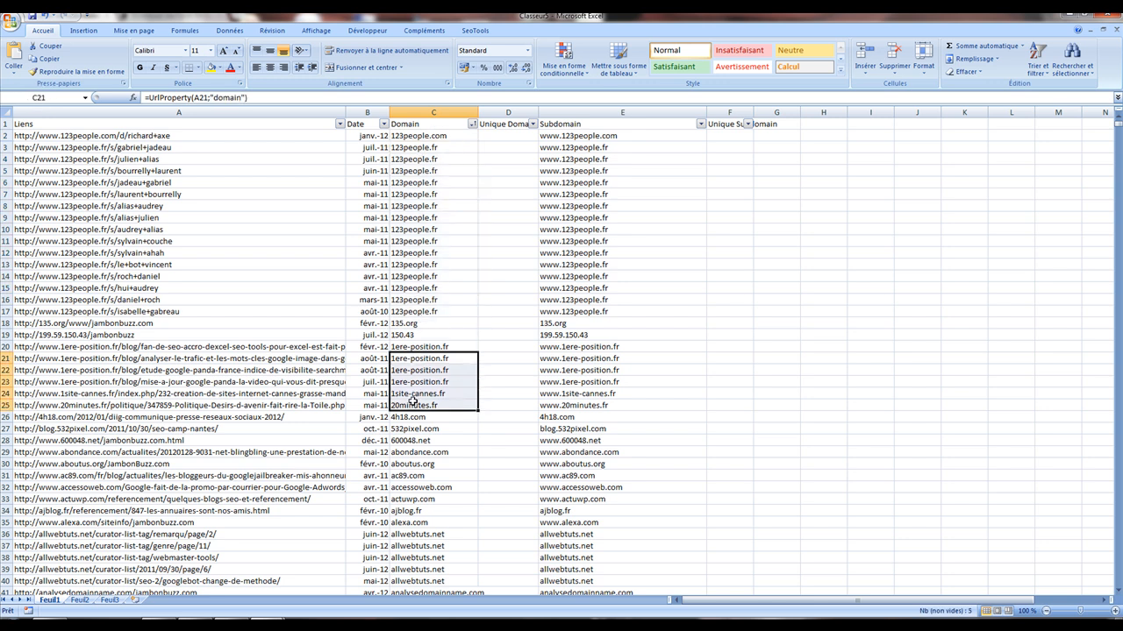
# Enter =SI(C2=C1;"";1) in D2 and fill the formula down the whole Unique Domain column.
pyautogui.click(506, 135)
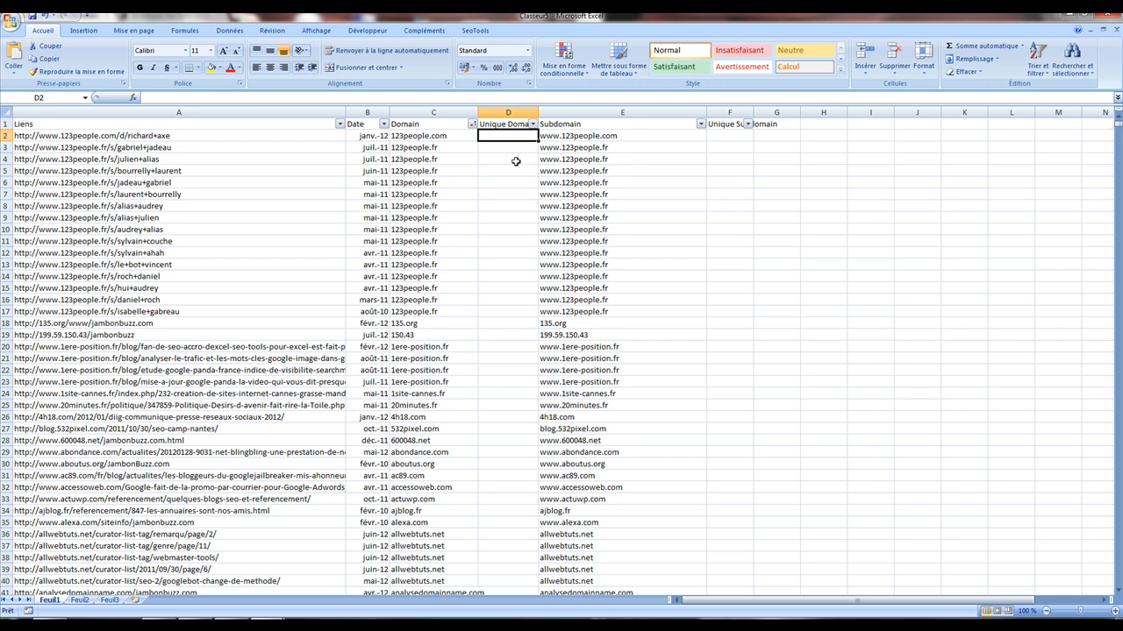
pyautogui.write('=si(')
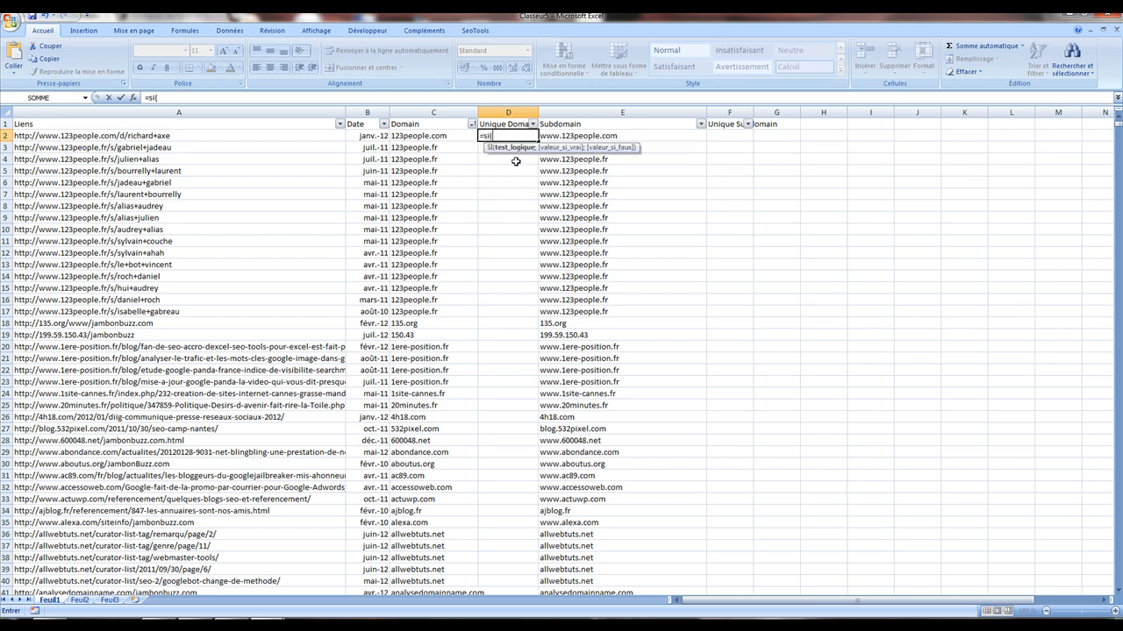
pyautogui.click(406, 136)
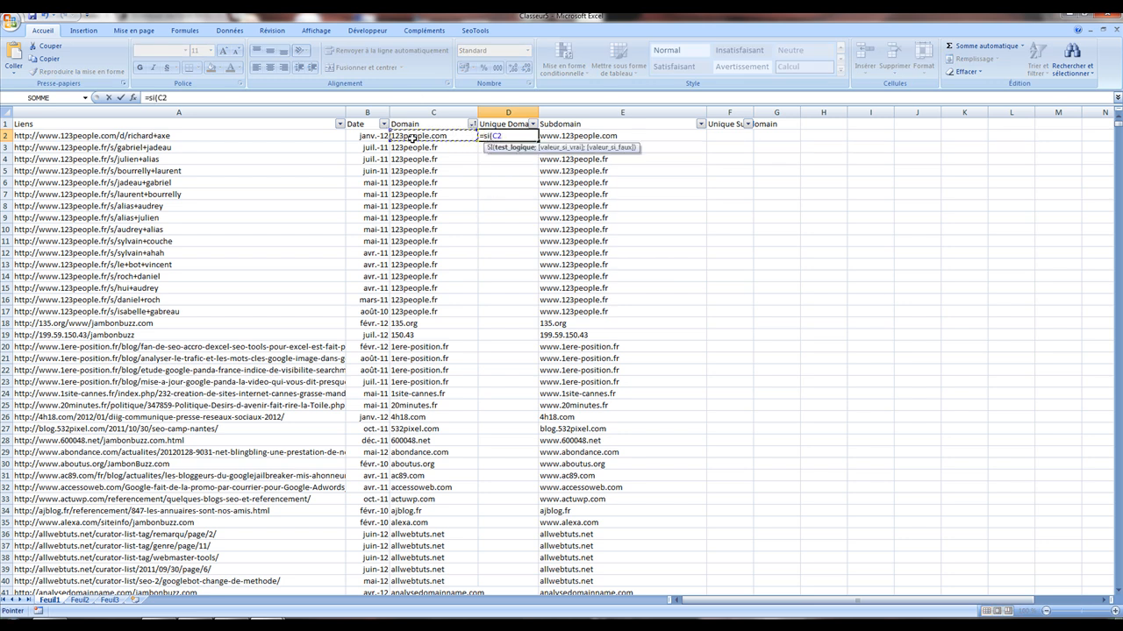
pyautogui.write('=')
pyautogui.click(406, 124)
pyautogui.write(';')
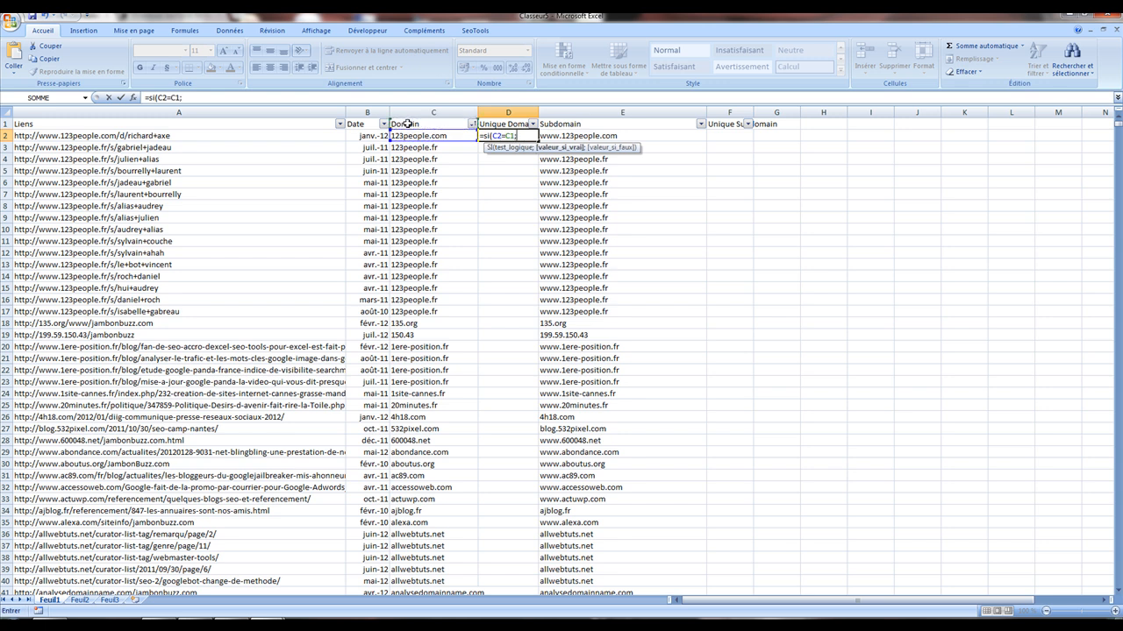
pyautogui.write('"";1)')
pyautogui.press('Return')
pyautogui.click(508, 133)
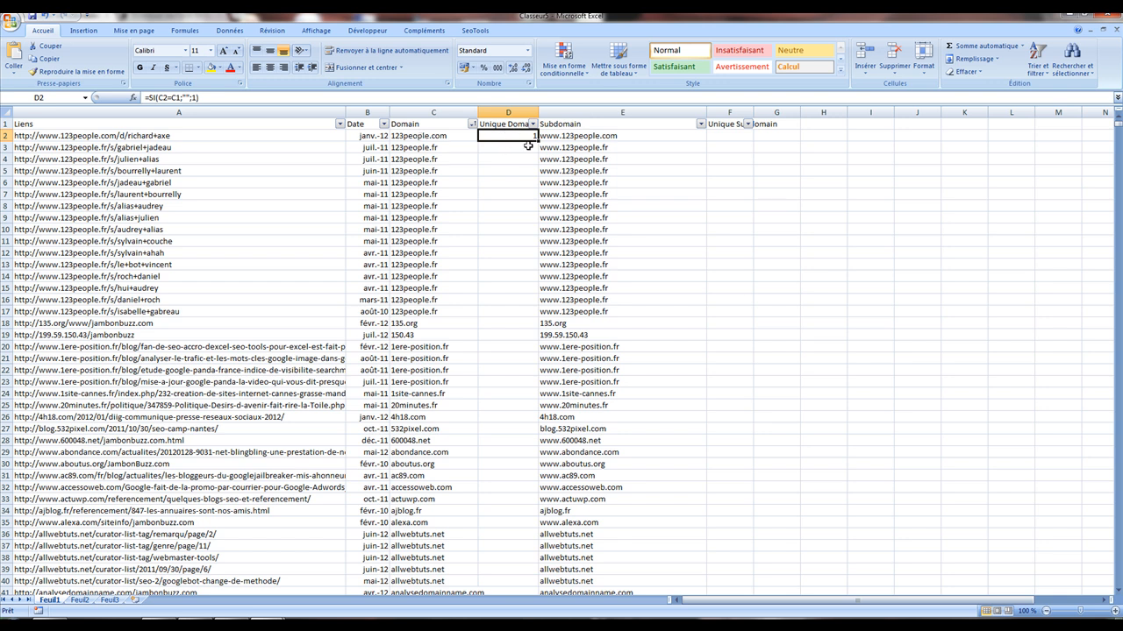
pyautogui.moveTo(537, 138); pyautogui.dragTo(537, 150)
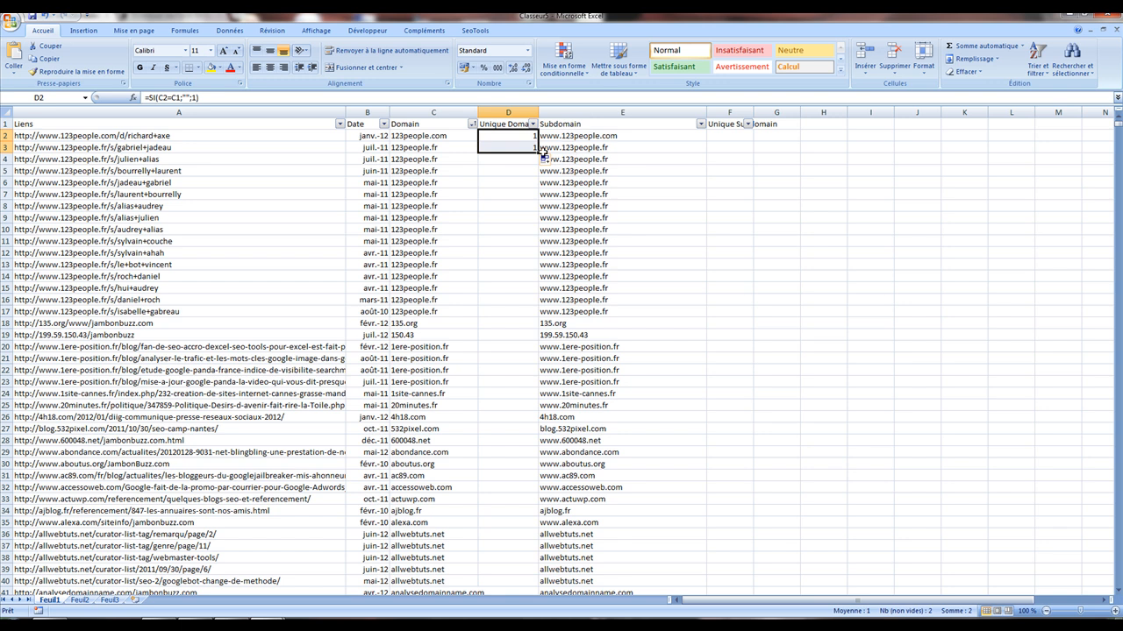
pyautogui.doubleClick(538, 150)
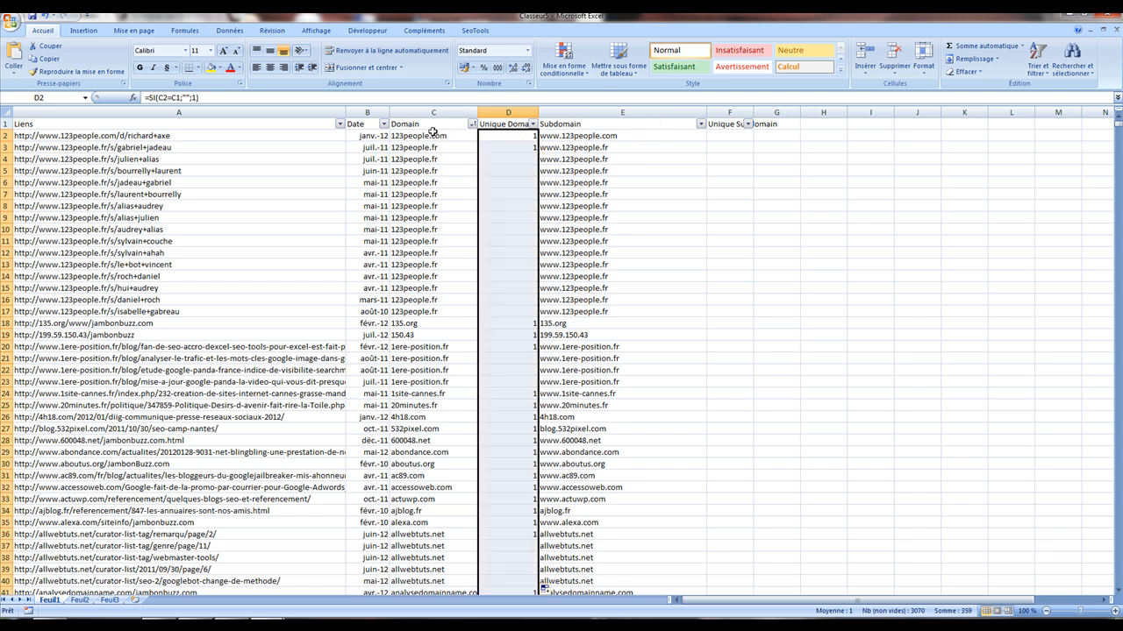
pyautogui.click(488, 140)
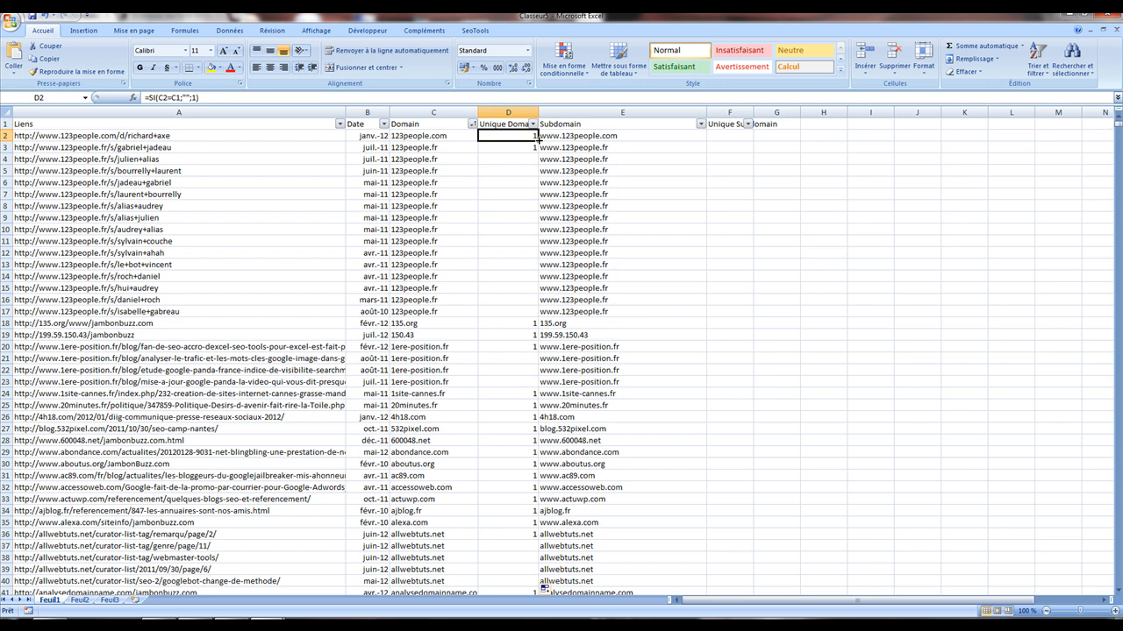
pyautogui.moveTo(538, 140)
pyautogui.mouseDown()
pyautogui.moveTo(535, 233)
pyautogui.moveTo(556, 159)
pyautogui.moveTo(539, 142)
pyautogui.mouseUp()
pyautogui.click(730, 136)
pyautogui.write('=')
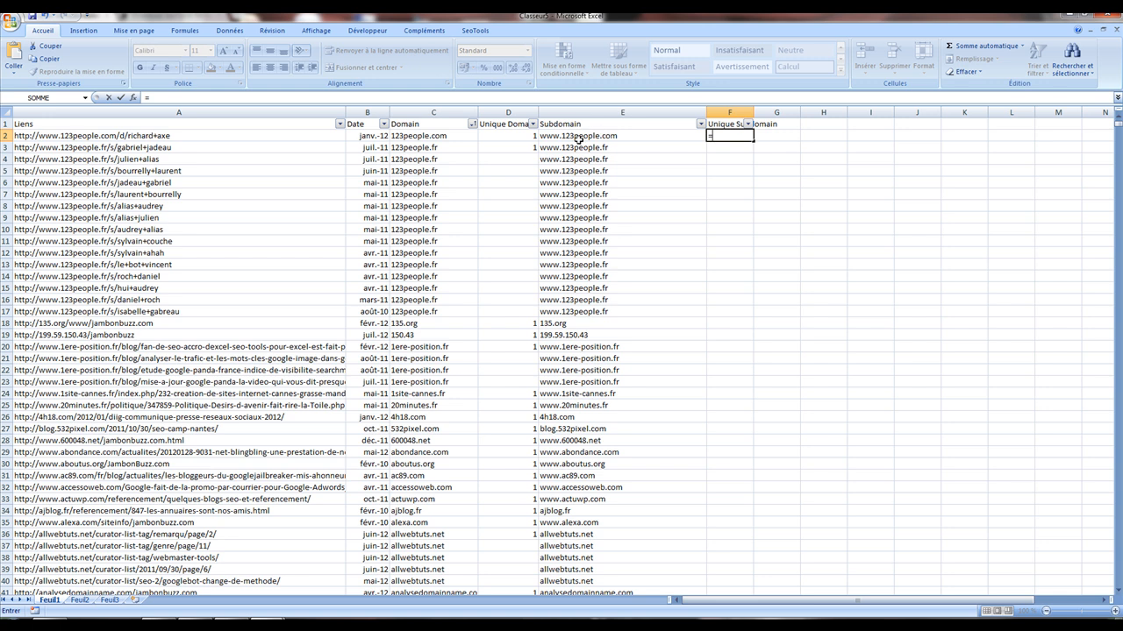
pyautogui.press('BackSpace')
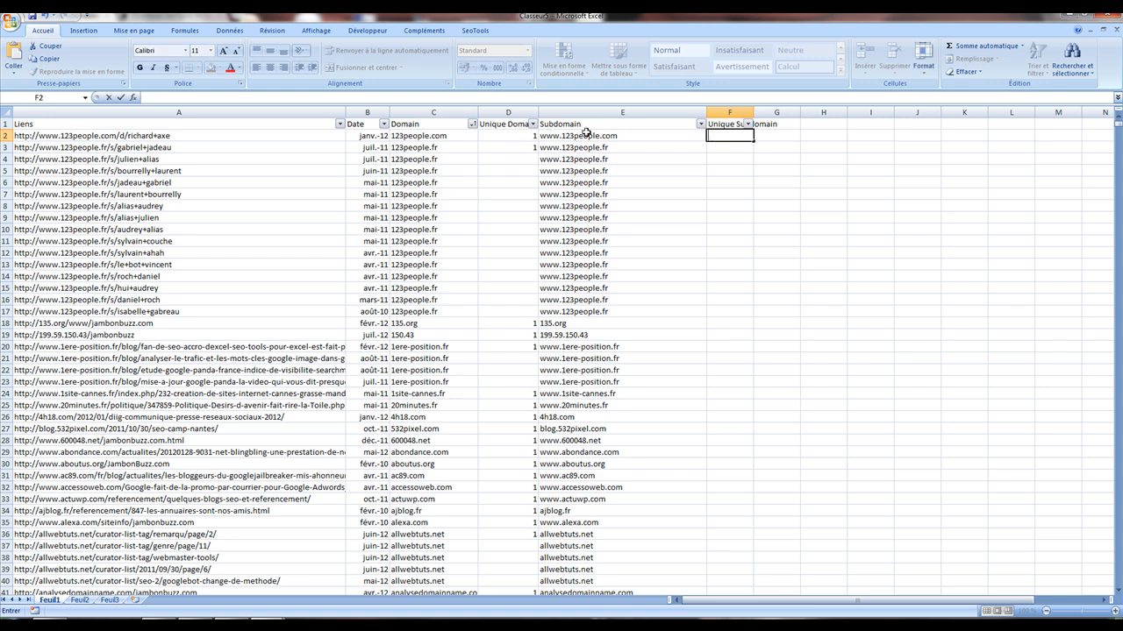
pyautogui.press('Return')
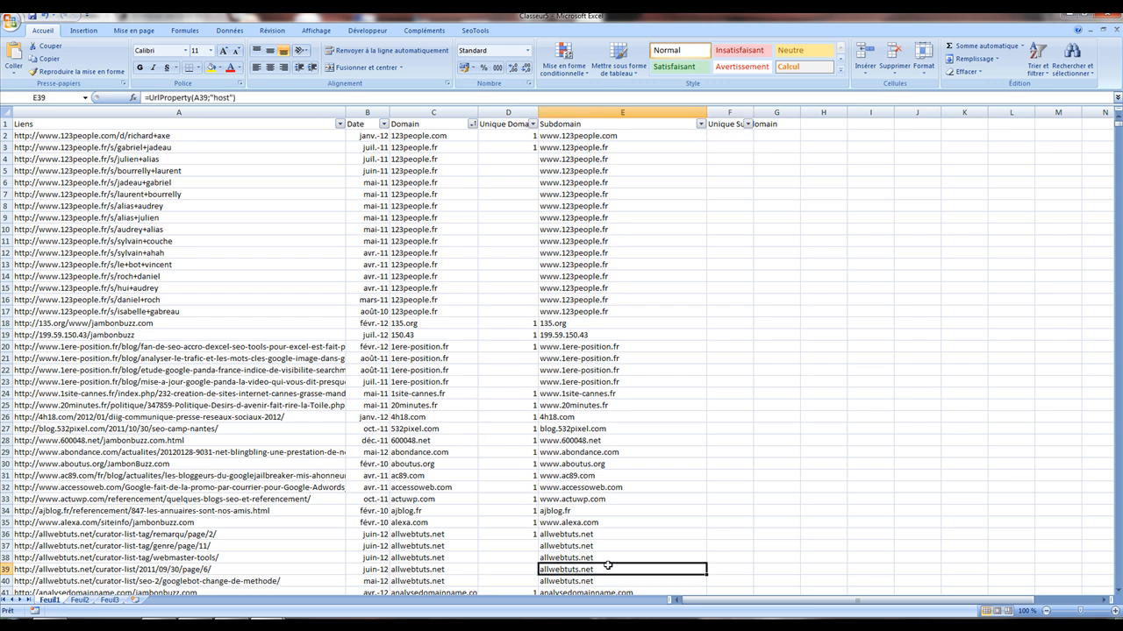
# Sort the table by the Subdomain column from A to Z.
pyautogui.moveTo(607, 566); pyautogui.dragTo(608, 416)
pyautogui.moveTo(430, 171); pyautogui.dragTo(433, 317)
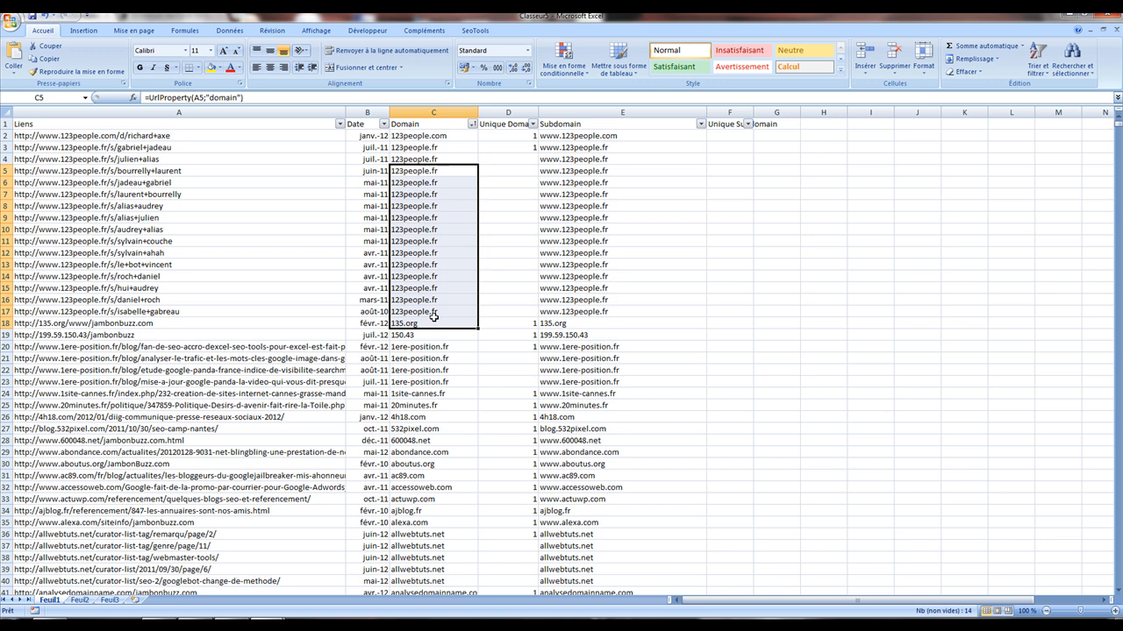
pyautogui.click(701, 123)
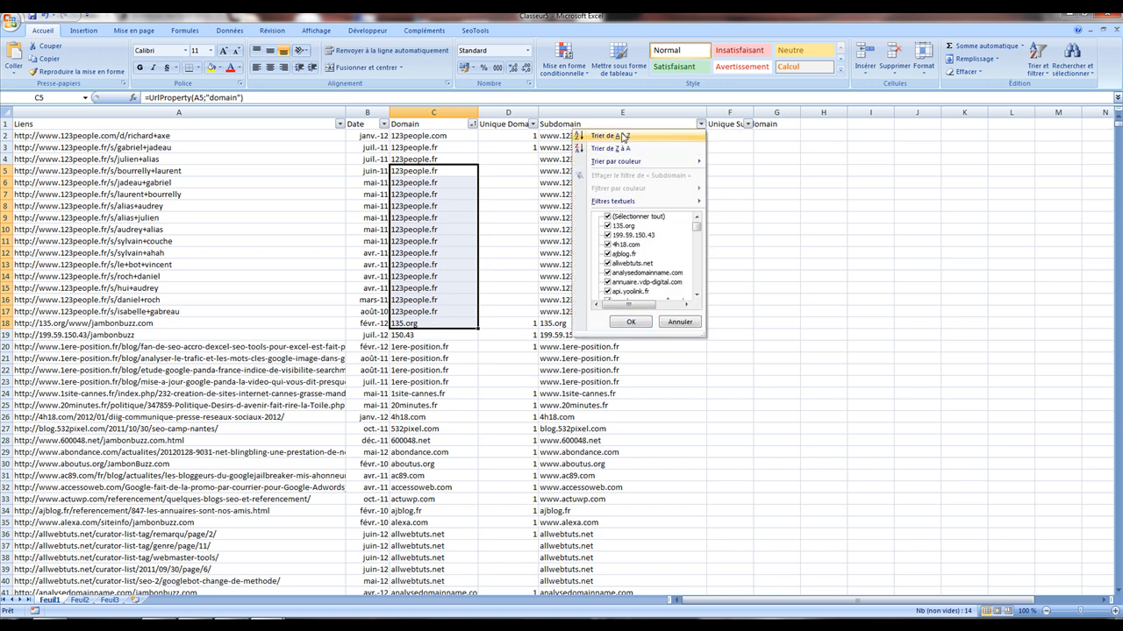
pyautogui.click(621, 136)
# Enter =SI(E2=E1;"";1) in F2 and fill the formula down the whole Unique Subdomain column.
pyautogui.click(728, 136)
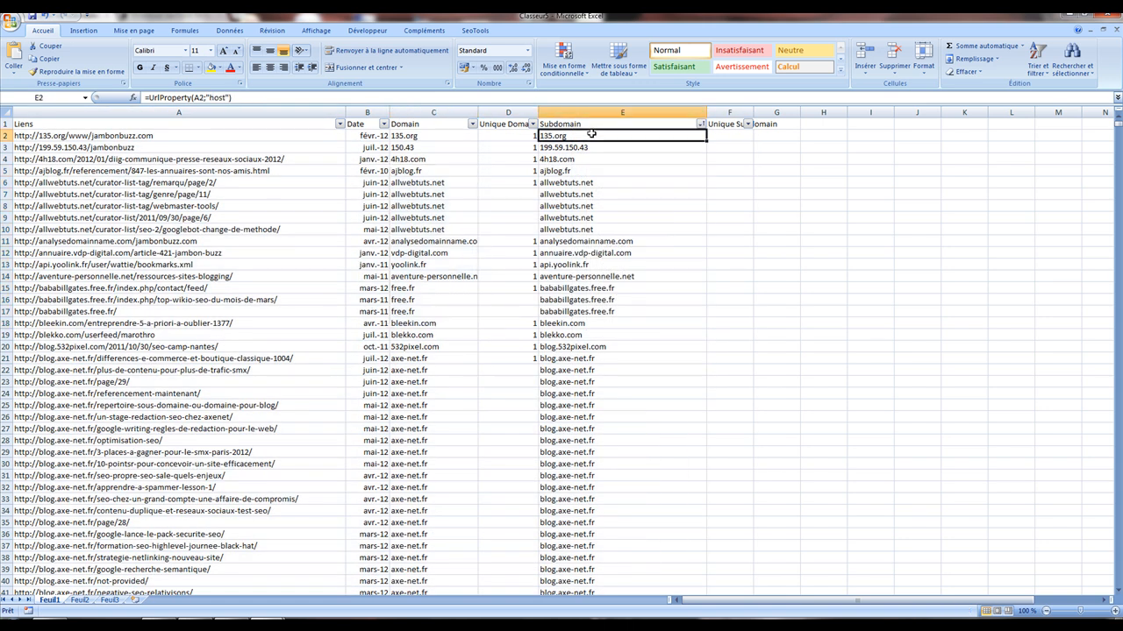
pyautogui.write('=')
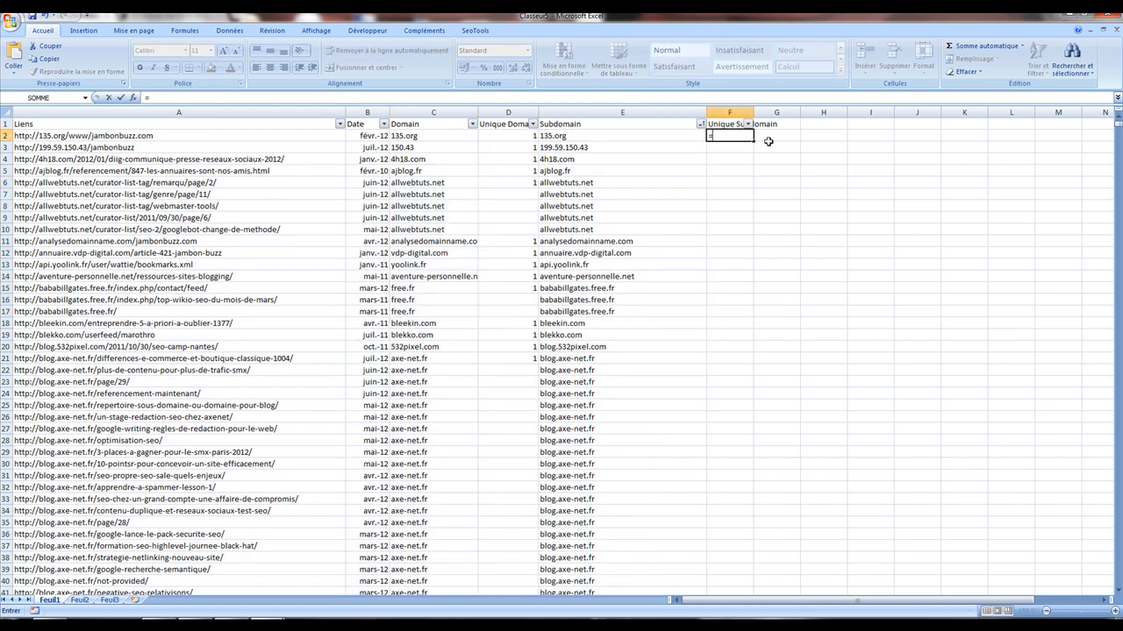
pyautogui.write('si(')
pyautogui.click(599, 134)
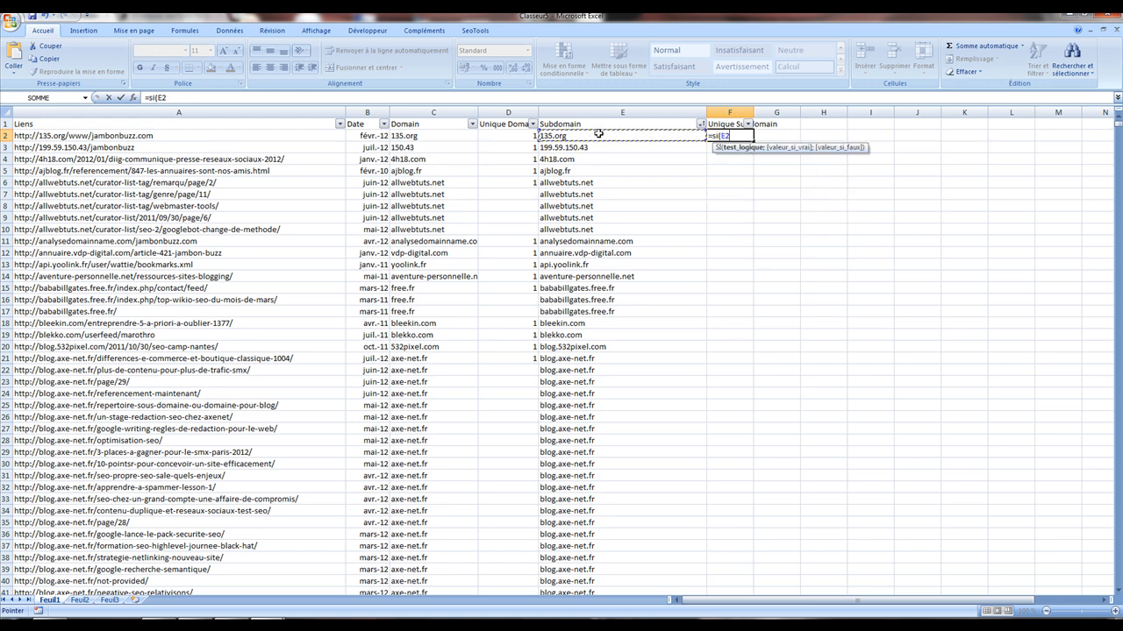
pyautogui.write('=')
pyautogui.click(593, 124)
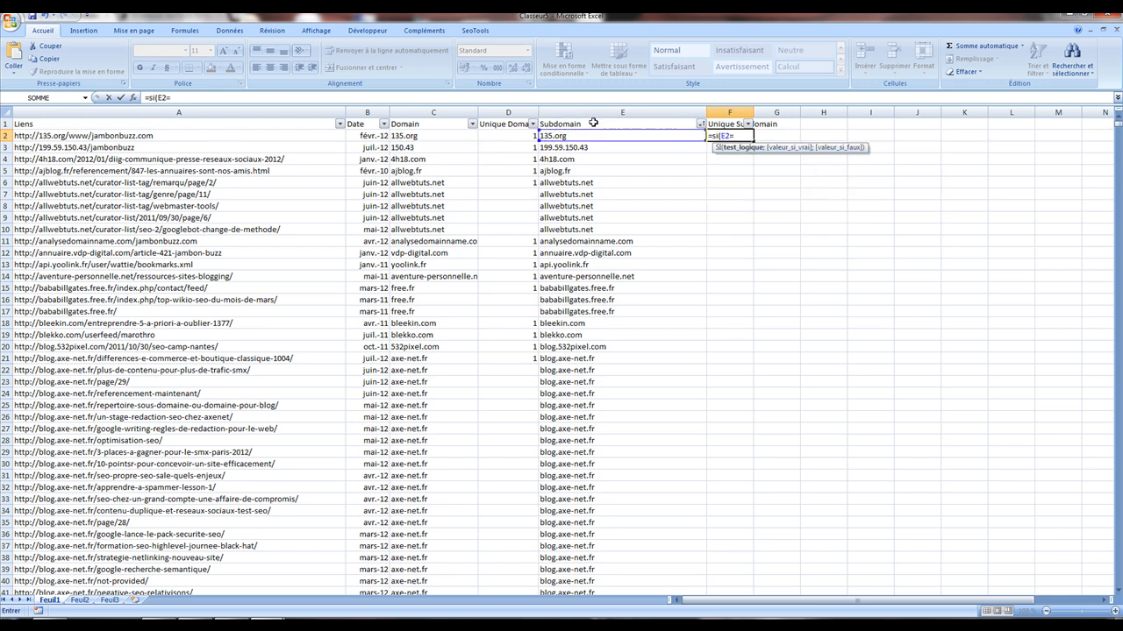
pyautogui.write(';""')
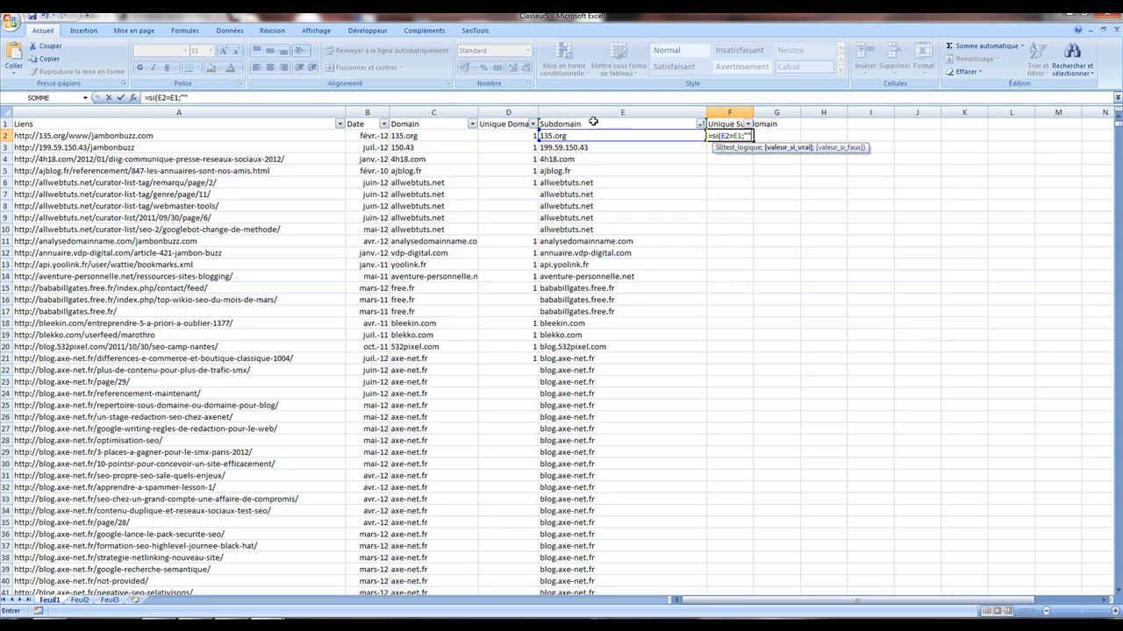
pyautogui.write(';1)')
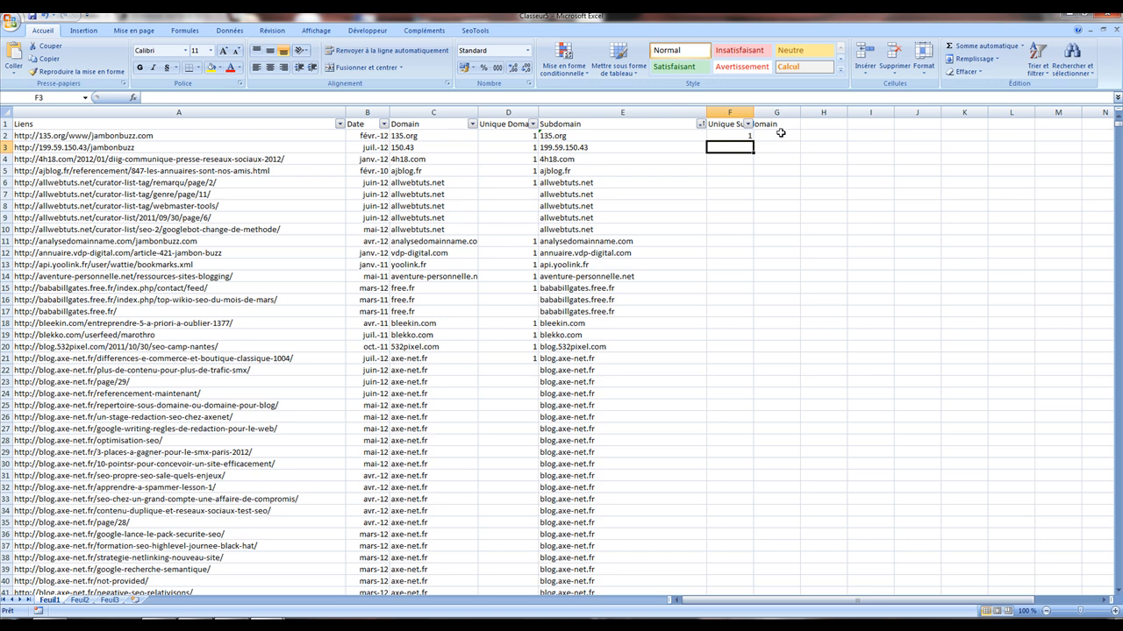
pyautogui.hotkey('ctrl', 'Return')
pyautogui.doubleClick(755, 143)
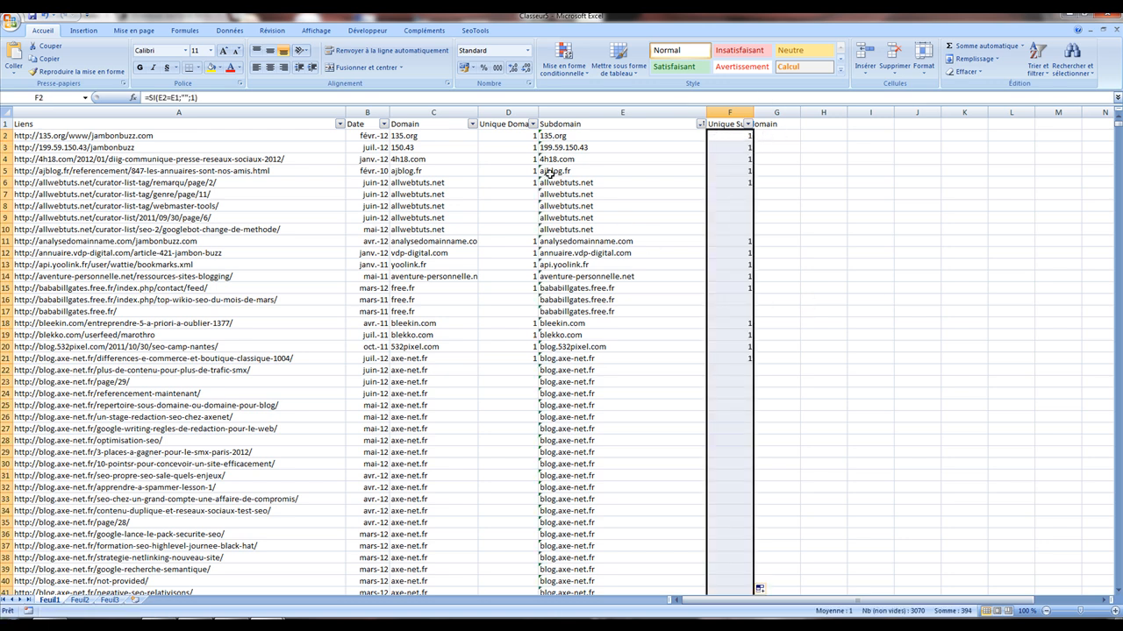
pyautogui.moveTo(519, 136); pyautogui.dragTo(719, 135)
pyautogui.click(644, 181)
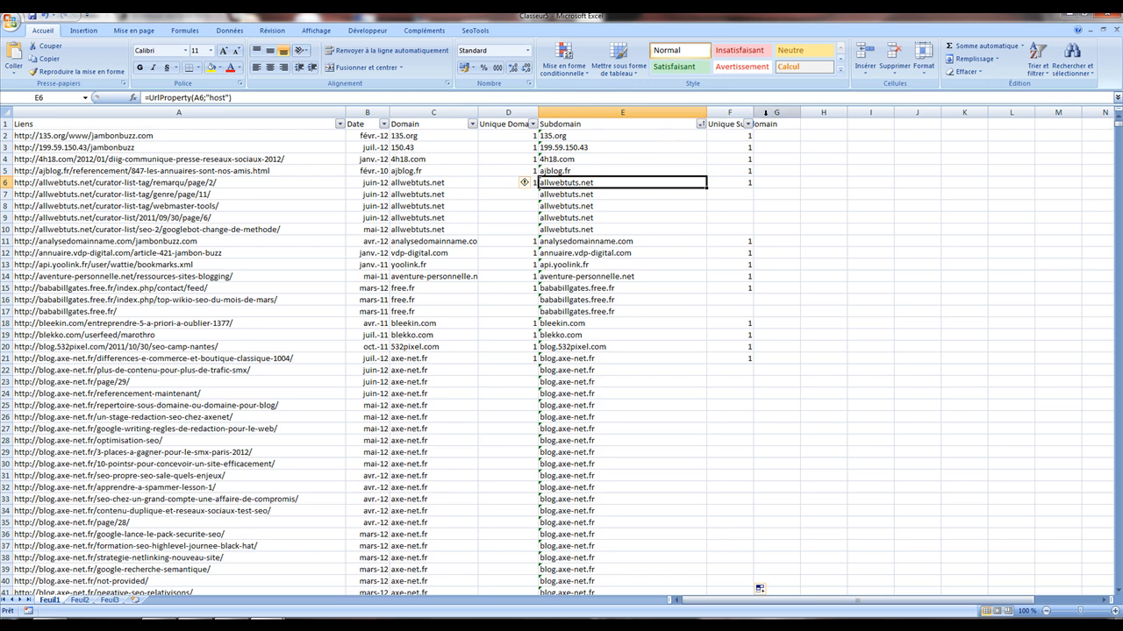
# Widen the Unique Subdomain column to fit its header and add the headers Annee in G1 and Mois/Annee in H1.
pyautogui.moveTo(753, 113); pyautogui.dragTo(793, 113)
pyautogui.click(817, 123)
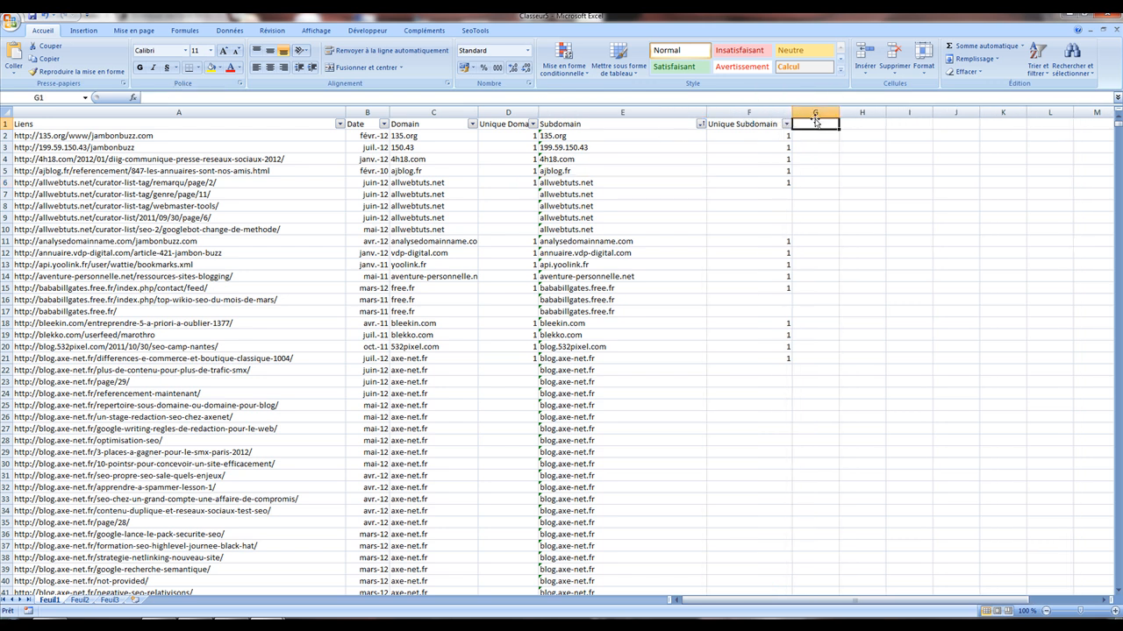
pyautogui.write('=')
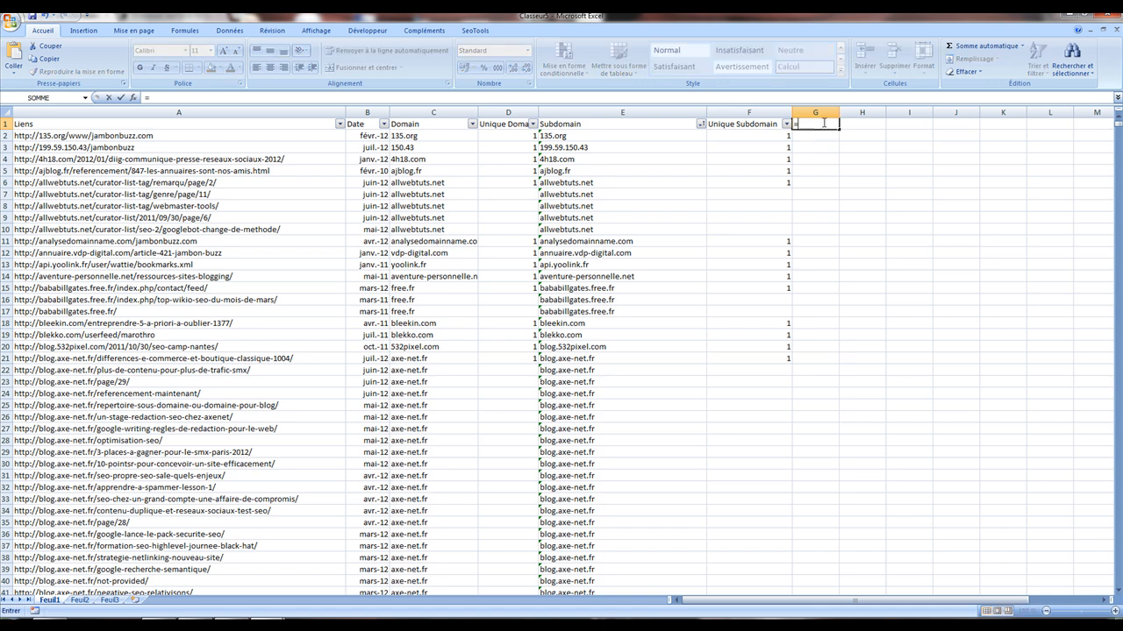
pyautogui.press('BackSpace')
pyautogui.write('Annee')
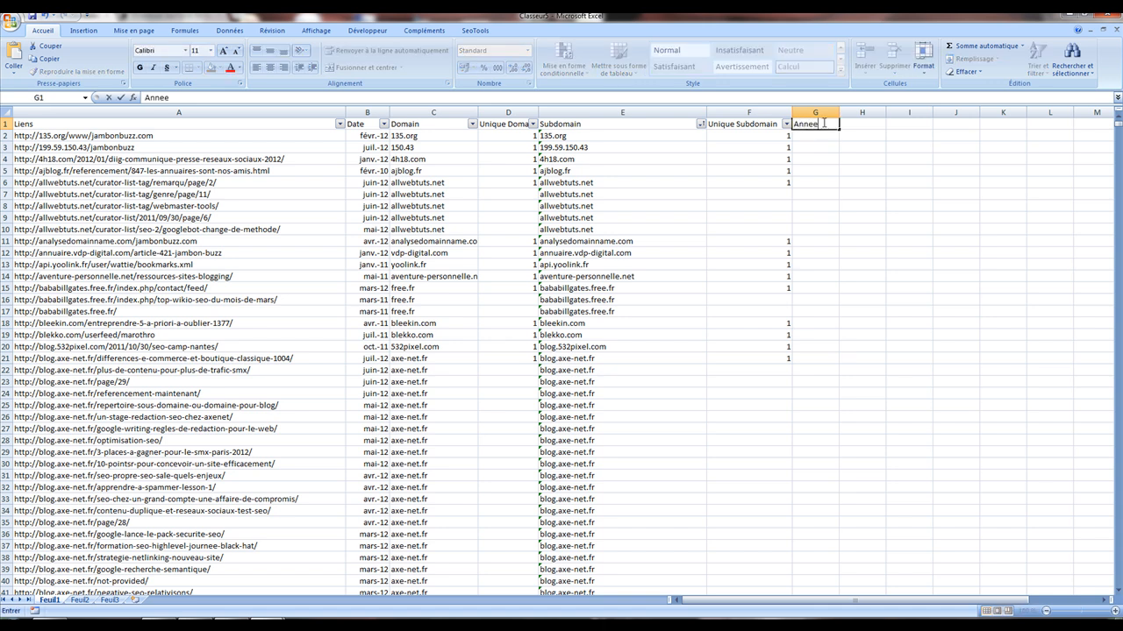
pyautogui.press('Tab')
pyautogui.write('M')
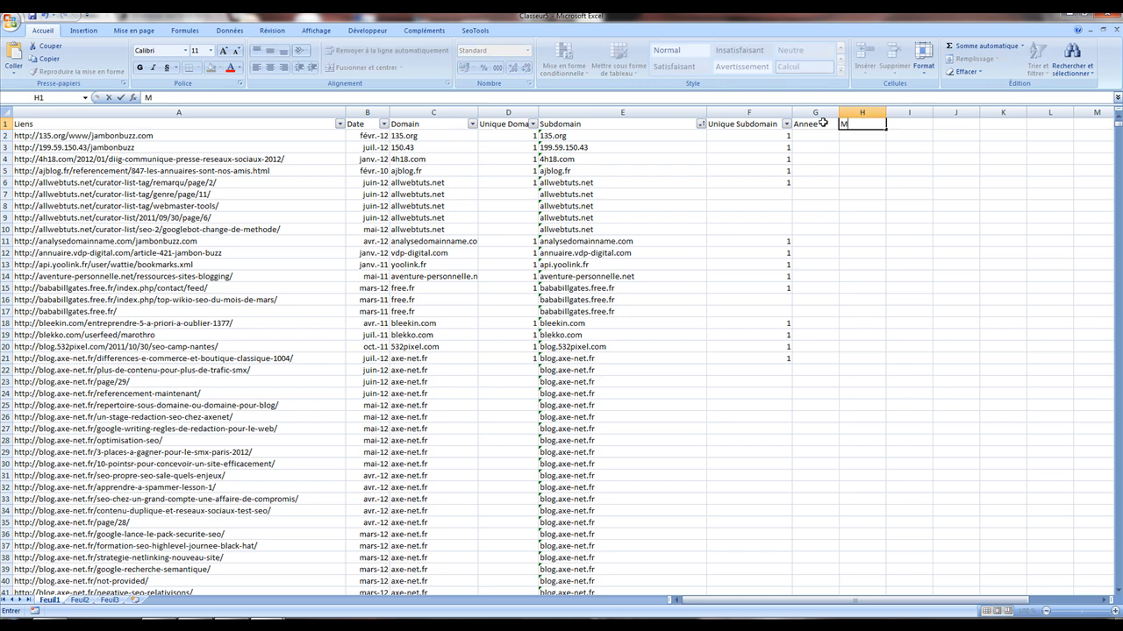
pyautogui.write('iois/Annee')
pyautogui.press('Return')
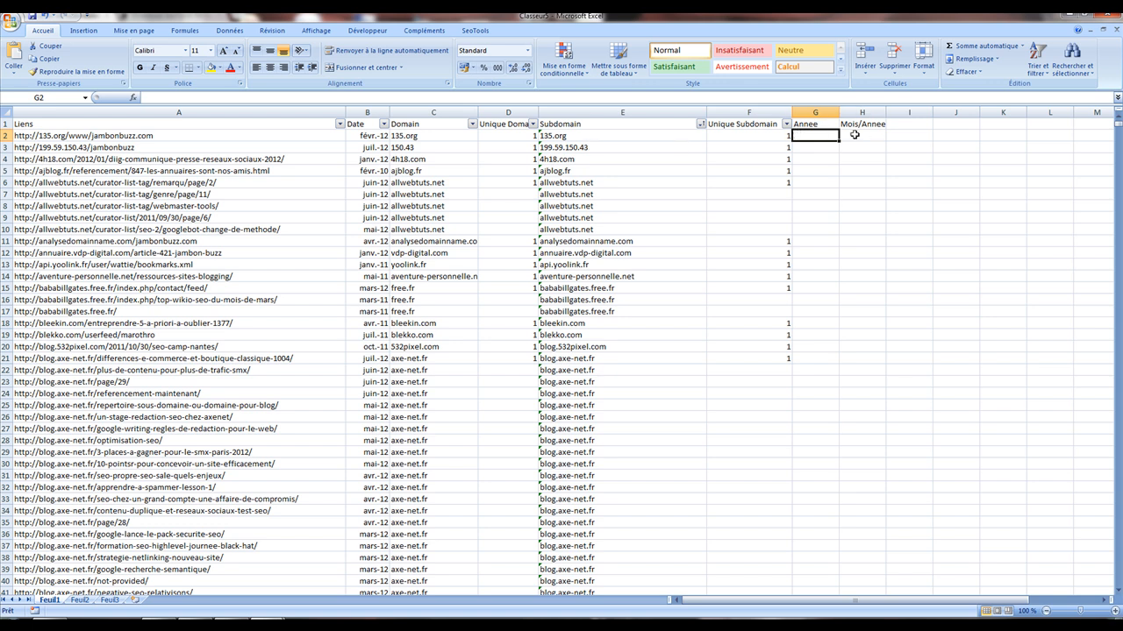
# Enter =ANNEE(B2) in G2 and fill the formula down the whole Annee column.
pyautogui.click(355, 111)
pyautogui.click(850, 128)
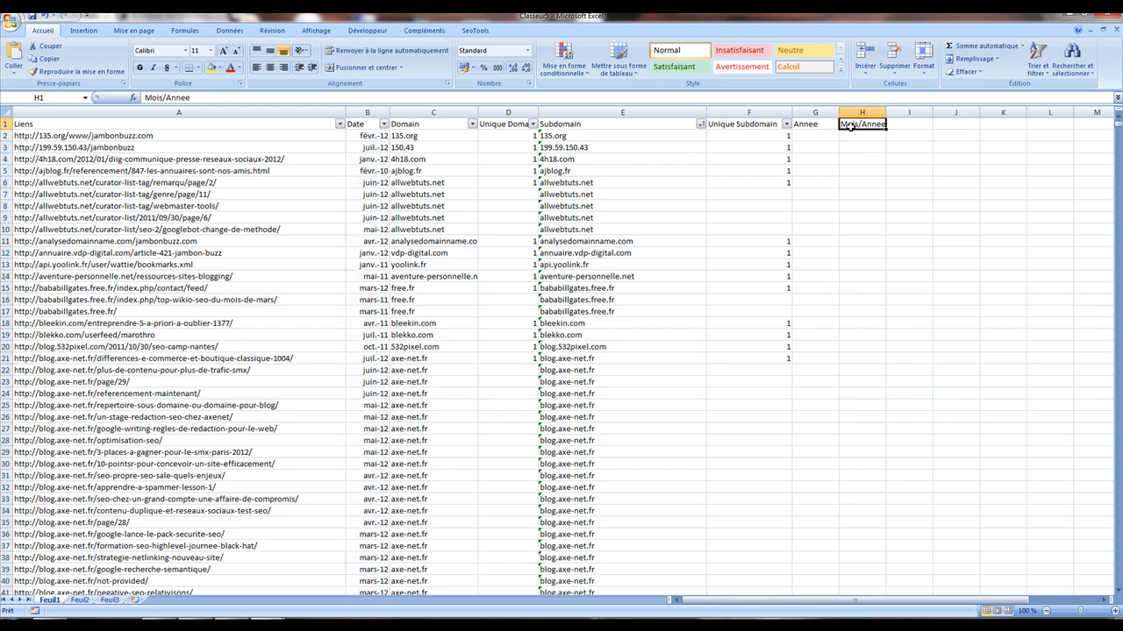
pyautogui.click(829, 135)
pyautogui.write('=a')
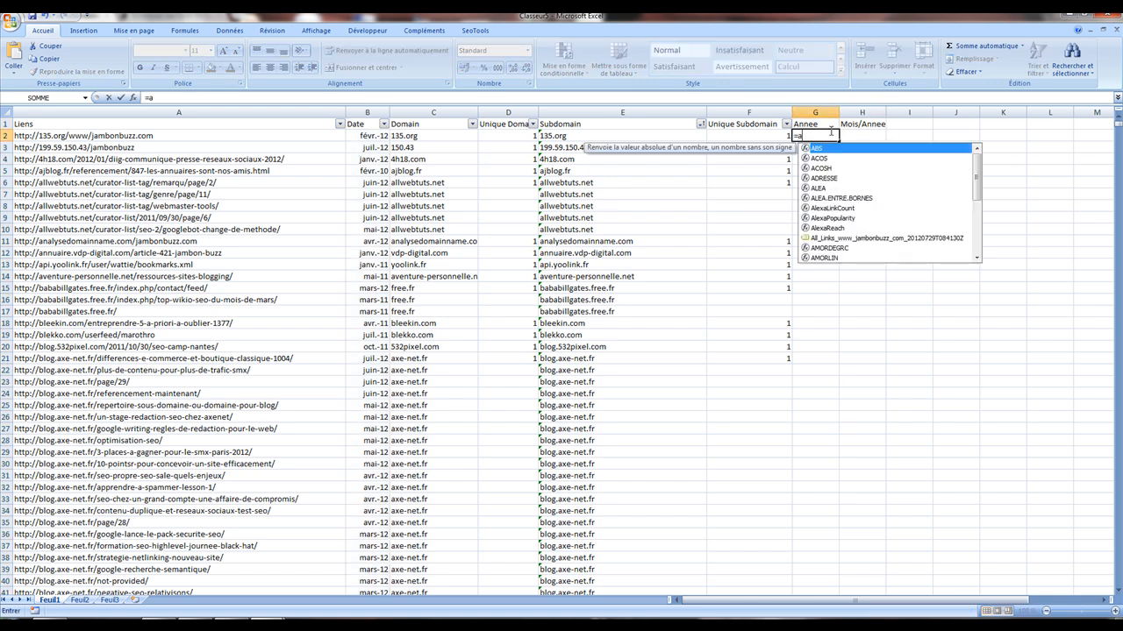
pyautogui.write('nnee(')
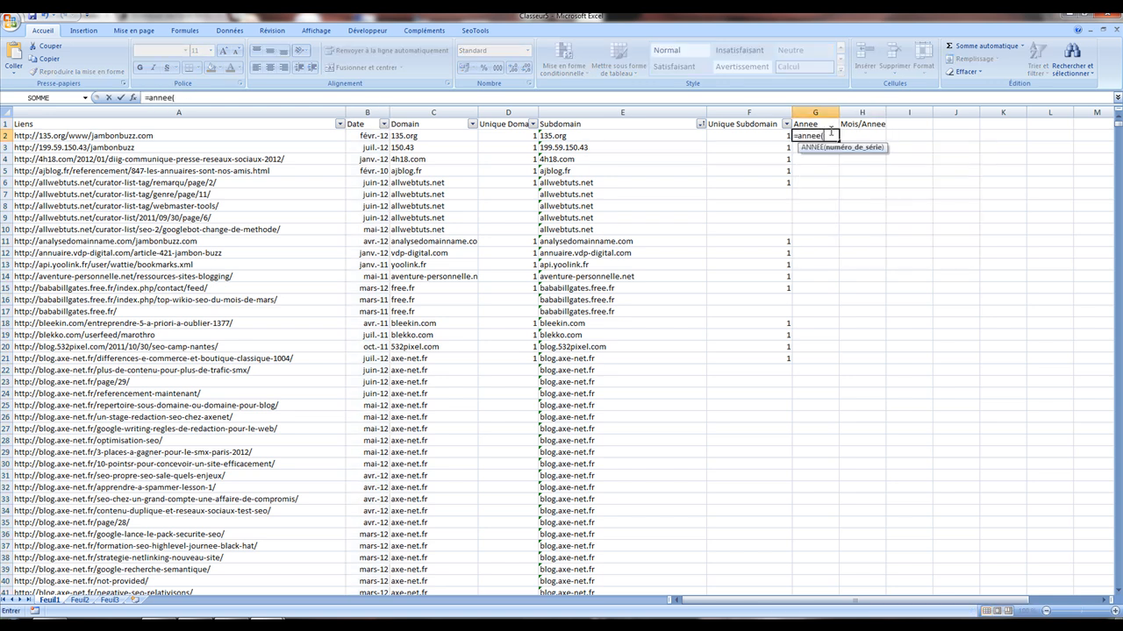
pyautogui.click(375, 136)
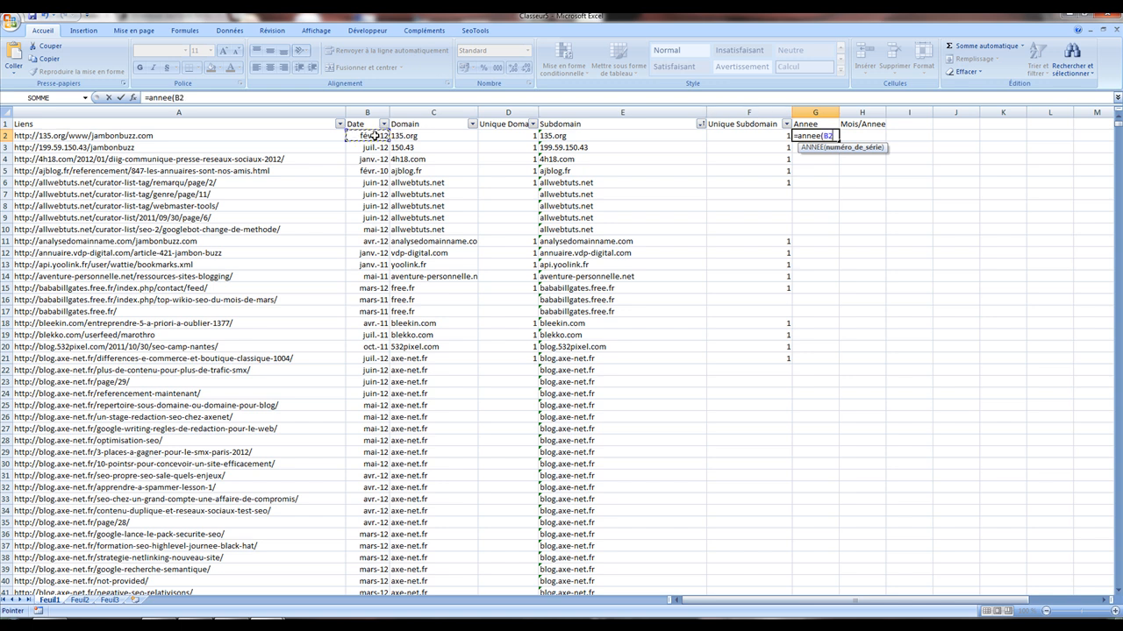
pyautogui.press('Return')
pyautogui.click(829, 138)
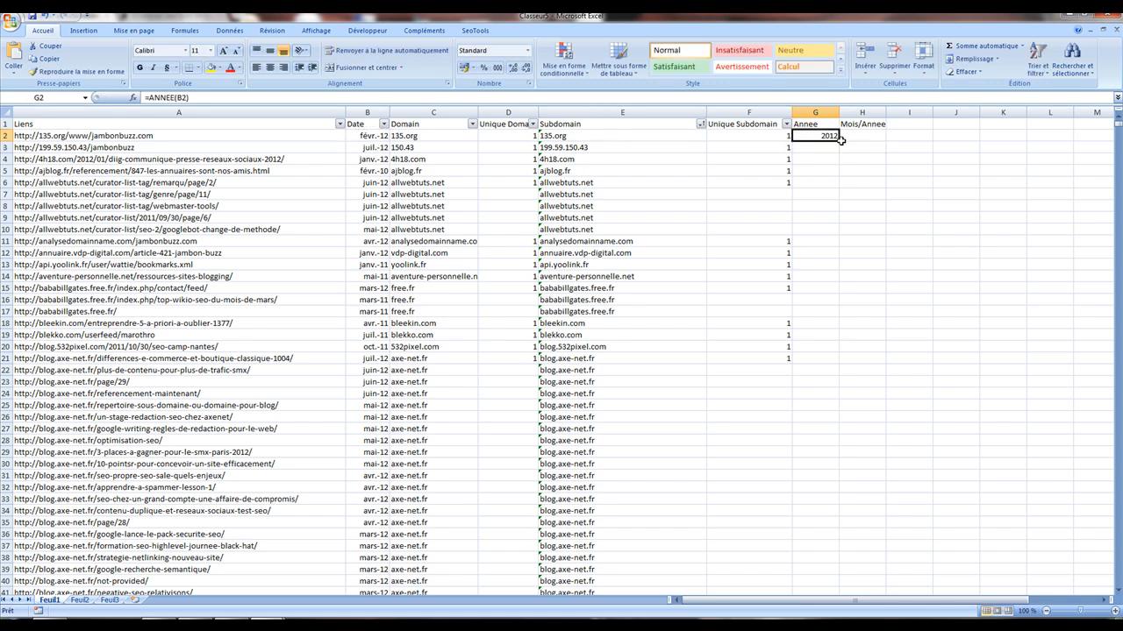
pyautogui.doubleClick(837, 141)
# Enter =MOIS(B2)&"/"&ANNEE(B2) in H2 and fill the formula down the whole Mois/Annee column.
pyautogui.click(859, 139)
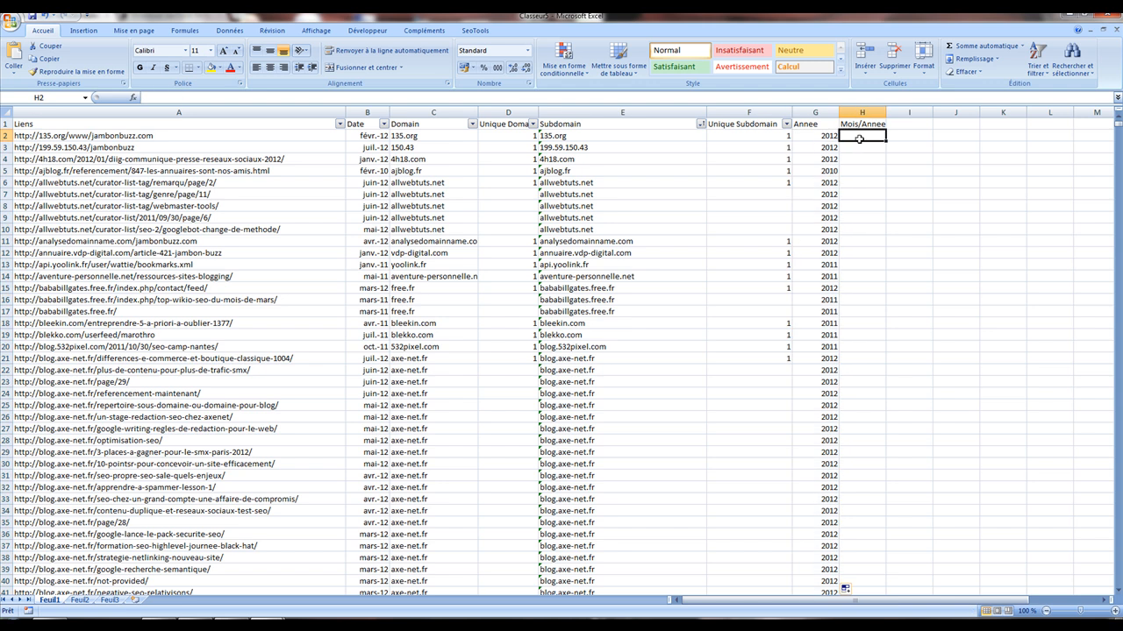
pyautogui.write('=mois(')
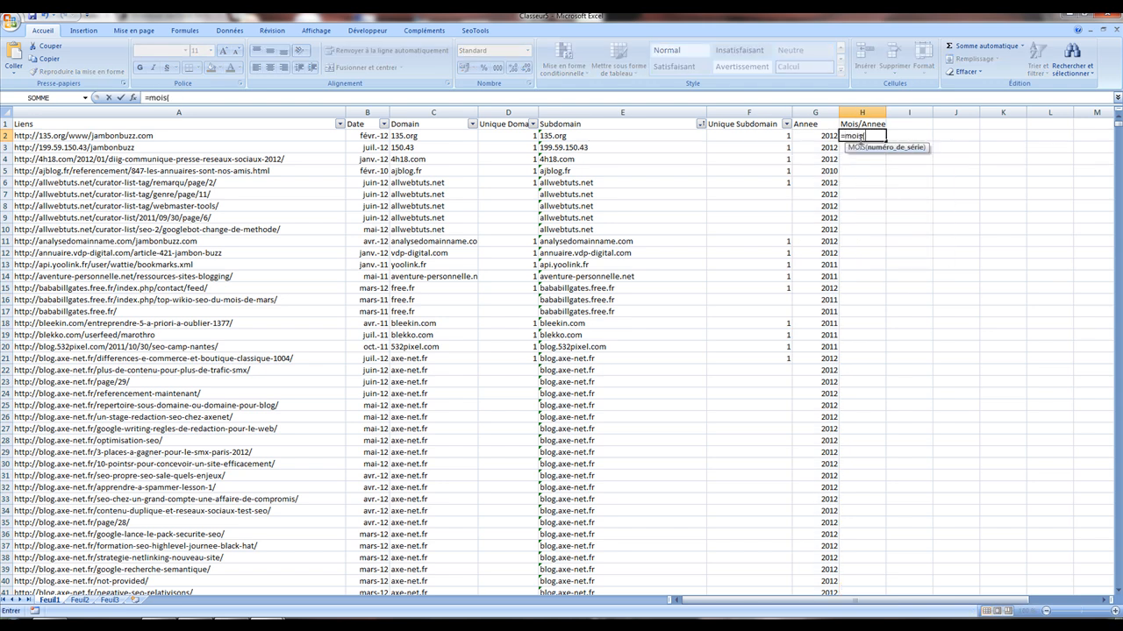
pyautogui.click(356, 137)
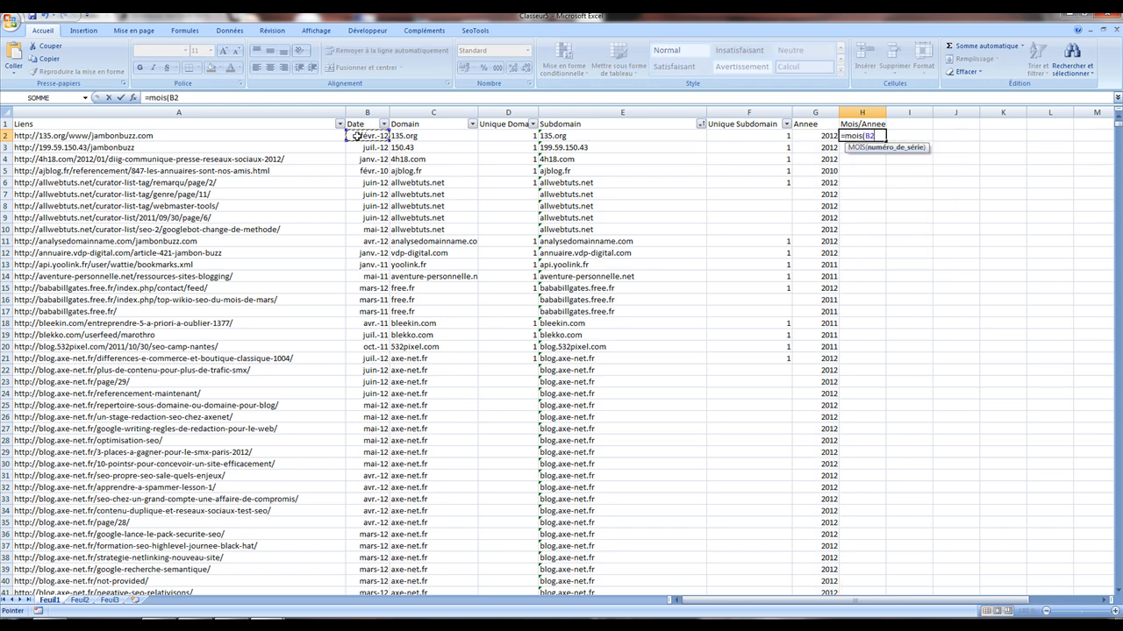
pyautogui.write(')&')
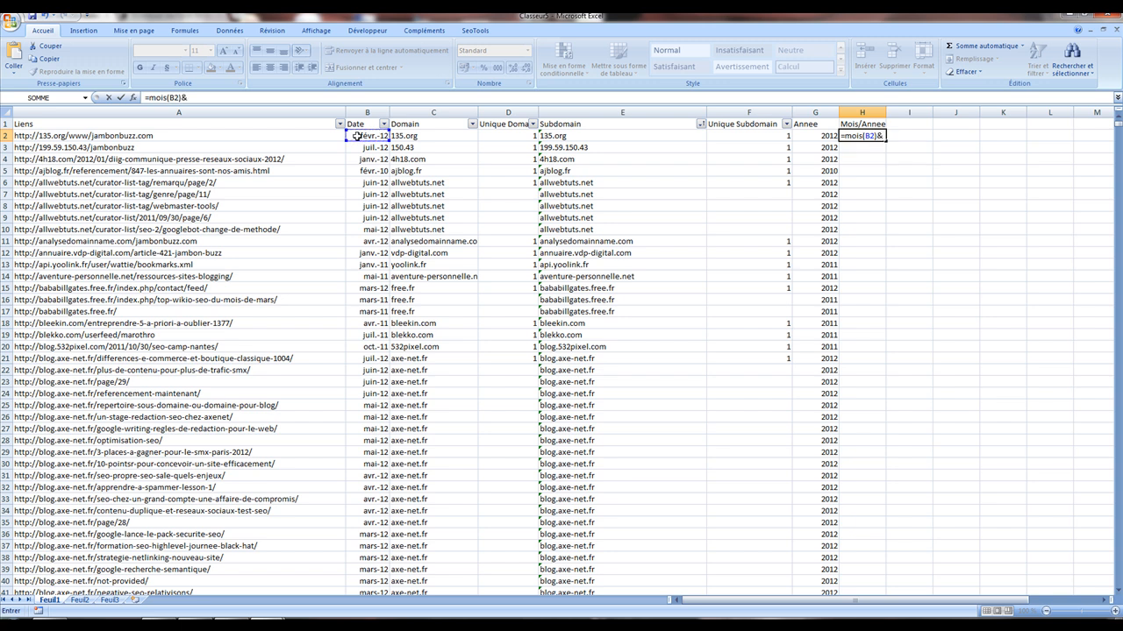
pyautogui.write('"/"&')
pyautogui.click(260, 100)
pyautogui.write('annee')
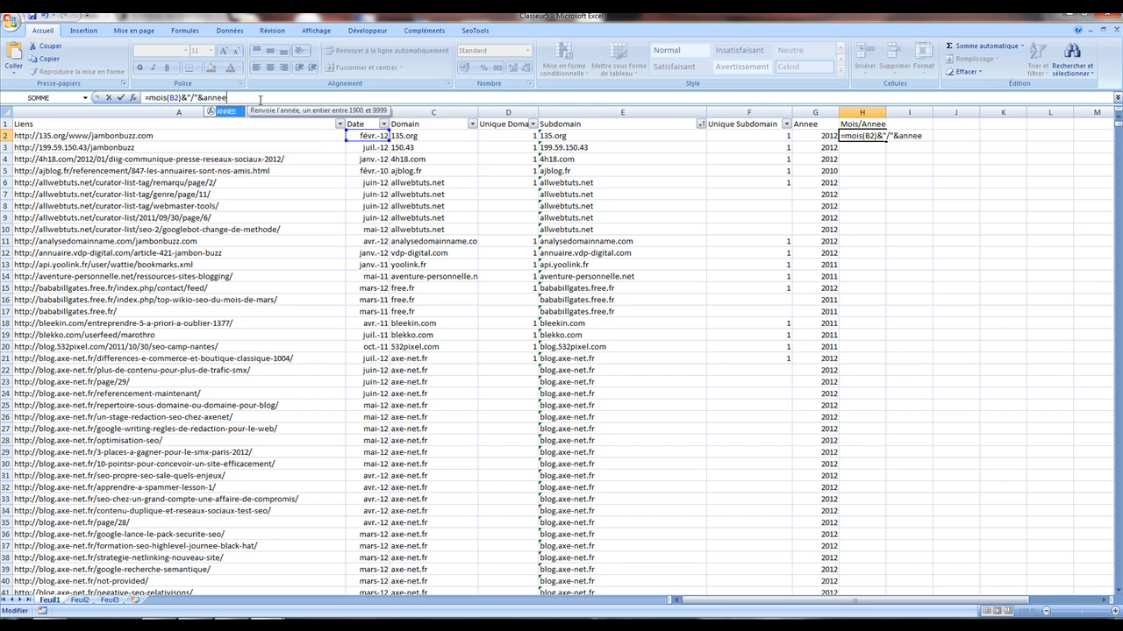
pyautogui.write('(')
pyautogui.click(372, 136)
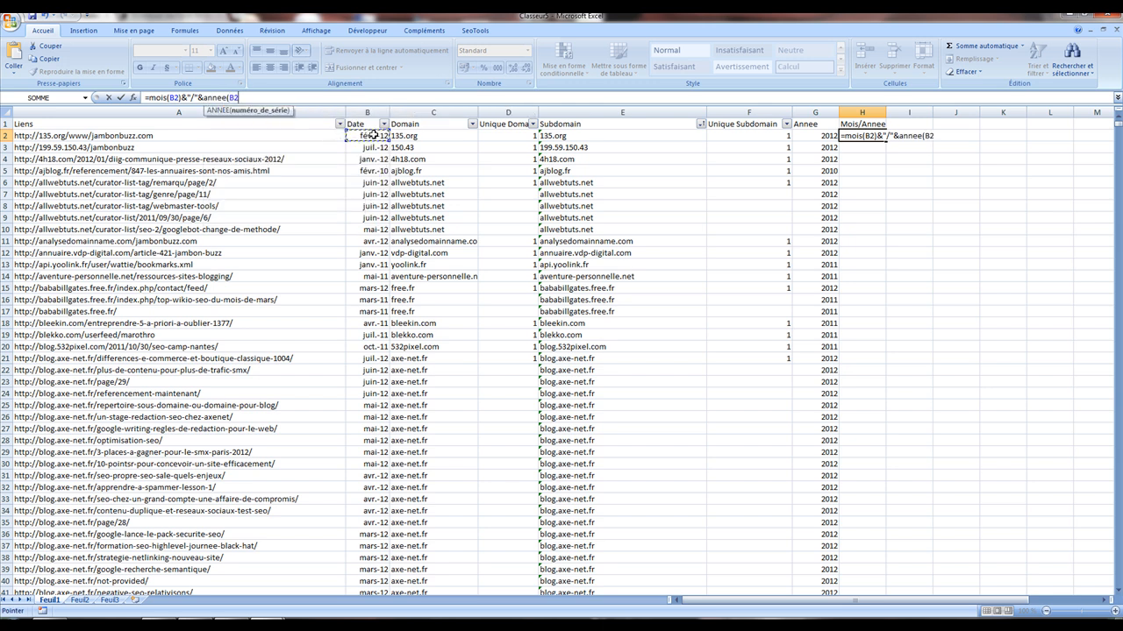
pyautogui.write(')')
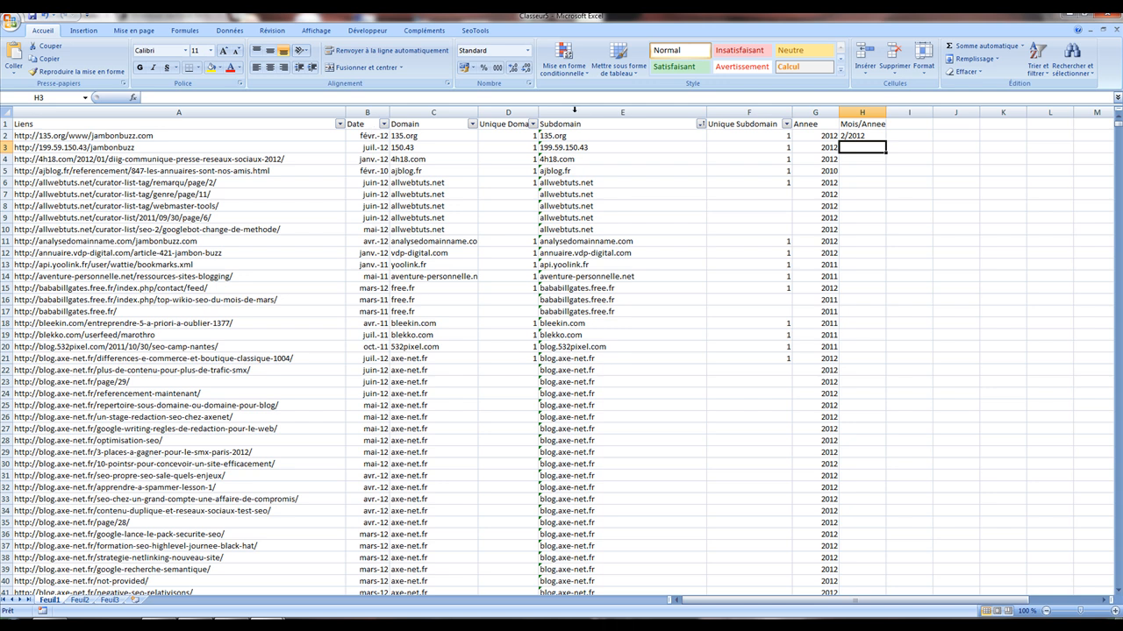
pyautogui.click(864, 136)
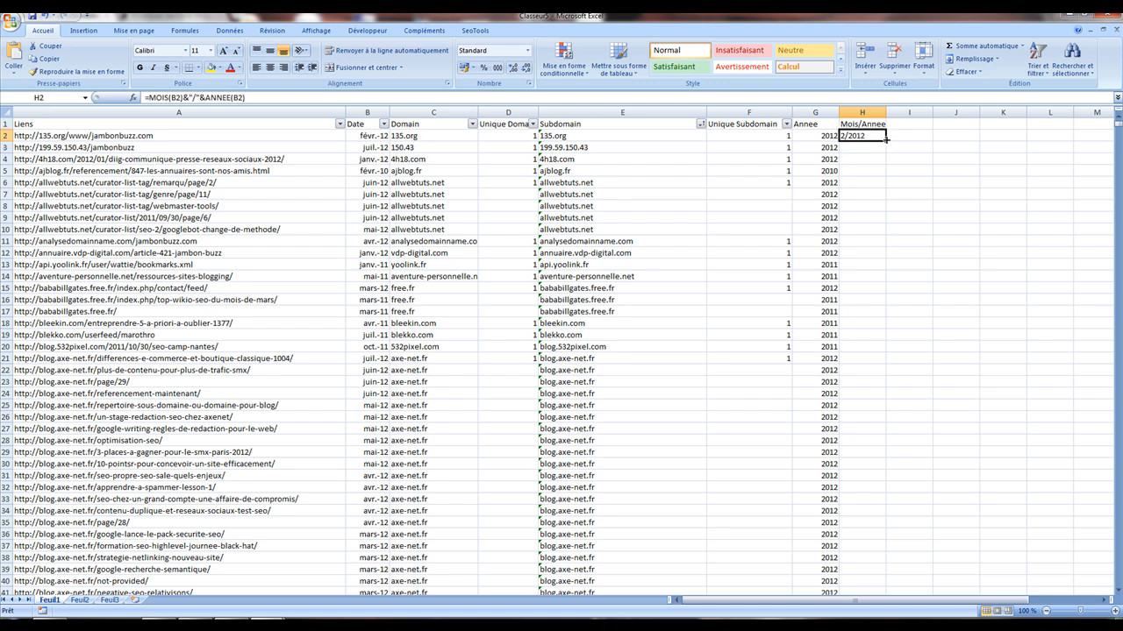
pyautogui.doubleClick(886, 139)
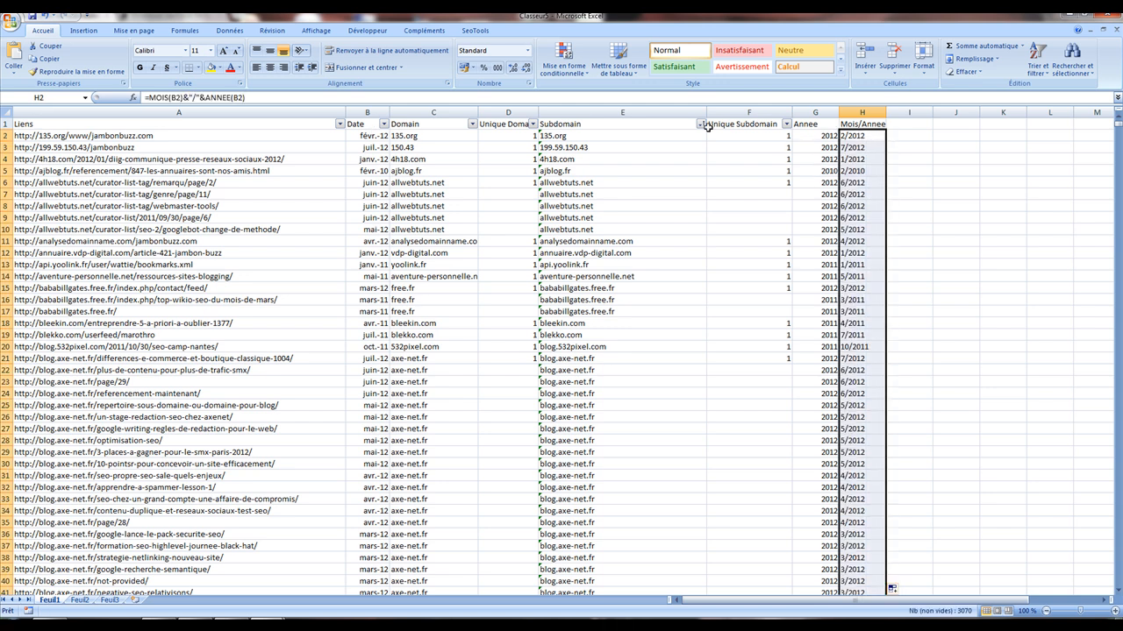
# Insert a pivot table on a new worksheet from the Feuil1 data range $A$1:$H$3071.
pyautogui.click(852, 148)
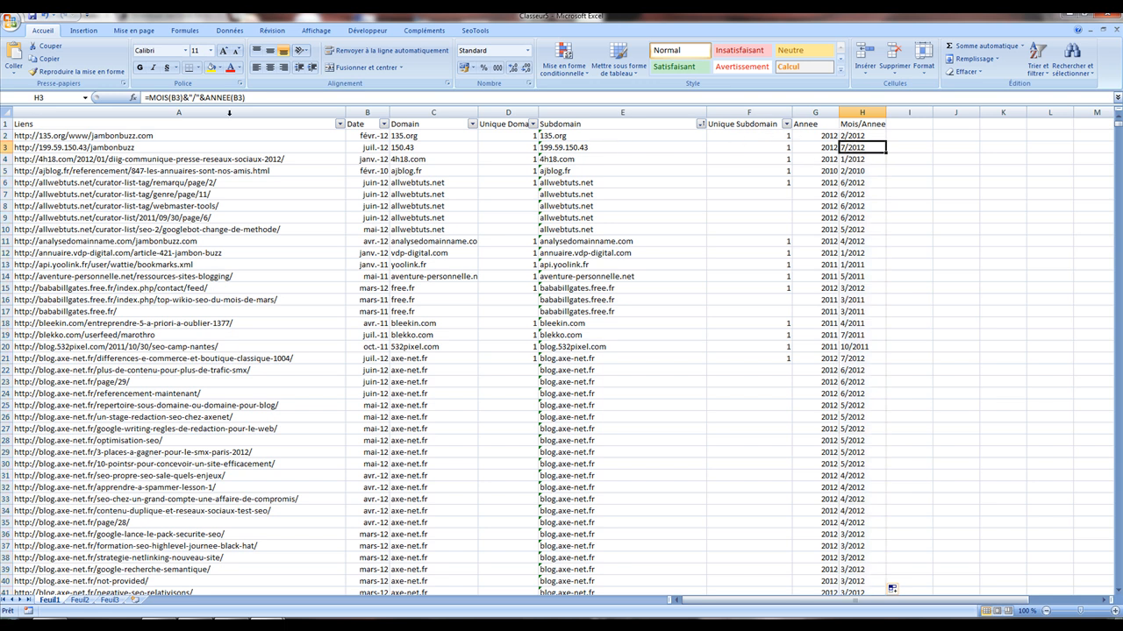
pyautogui.click(77, 31)
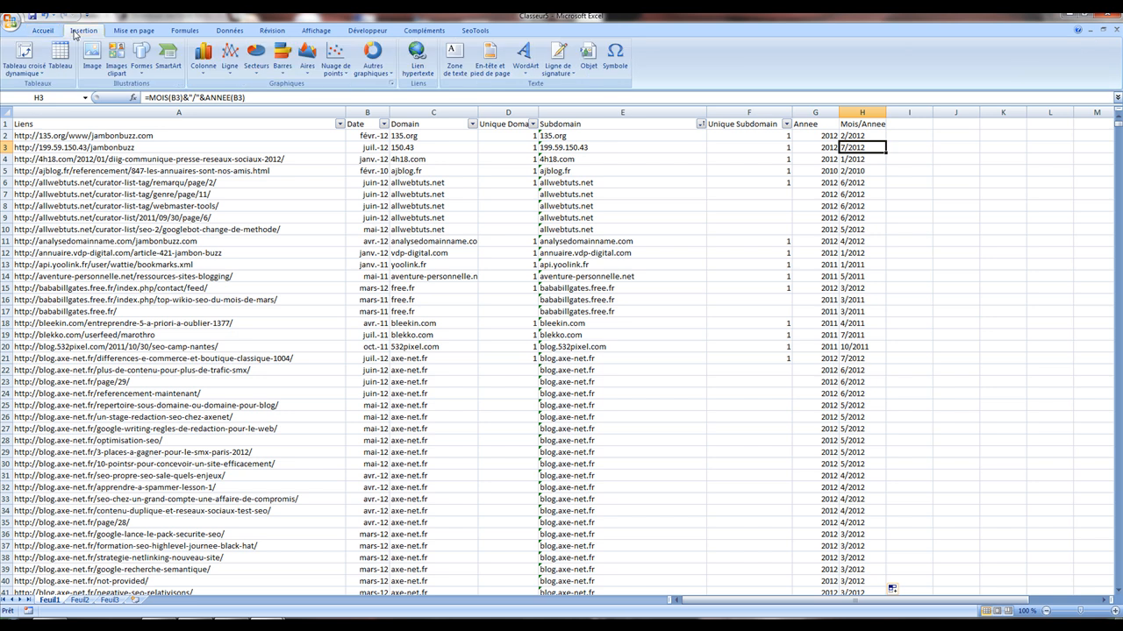
pyautogui.click(35, 53)
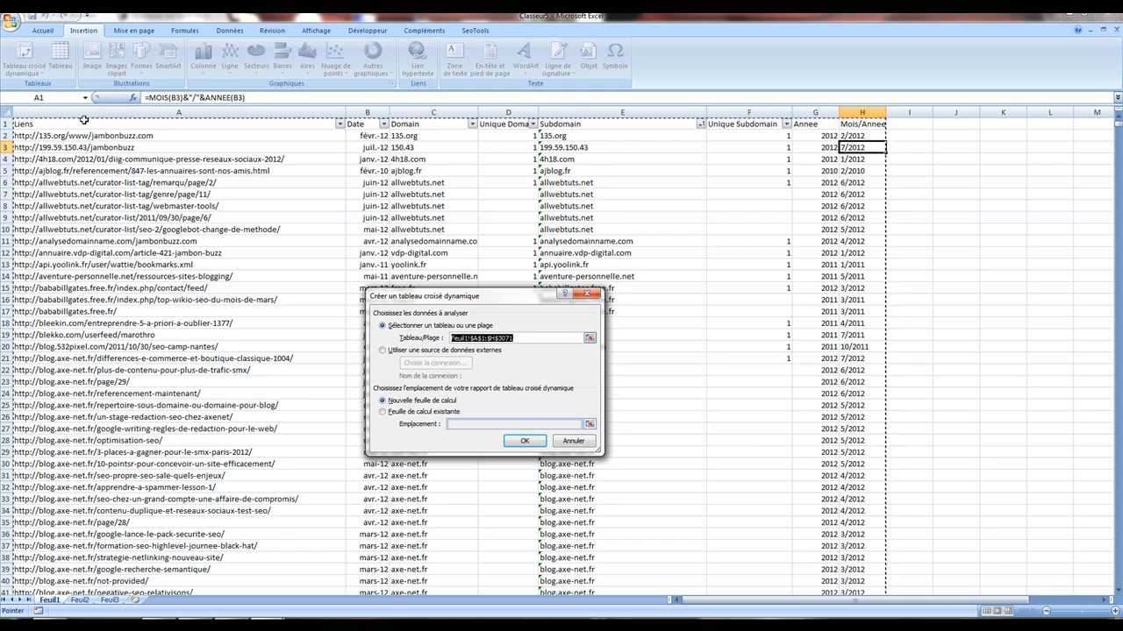
pyautogui.click(517, 438)
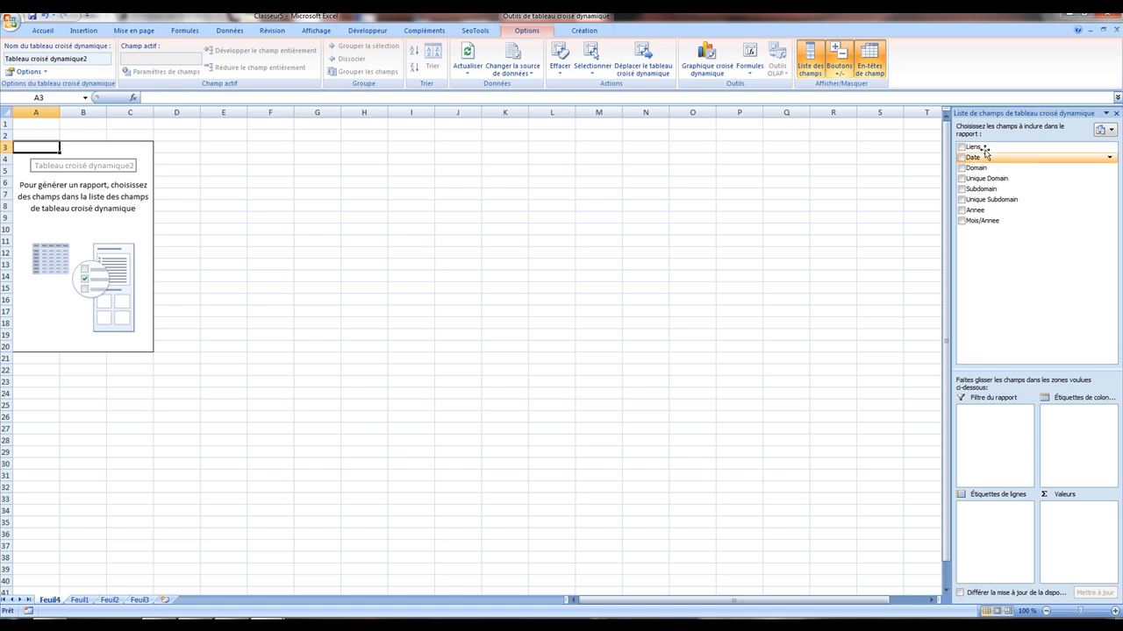
# Add the Date field to the pivot table's row labels and review the listed dates.
pyautogui.click(80, 600)
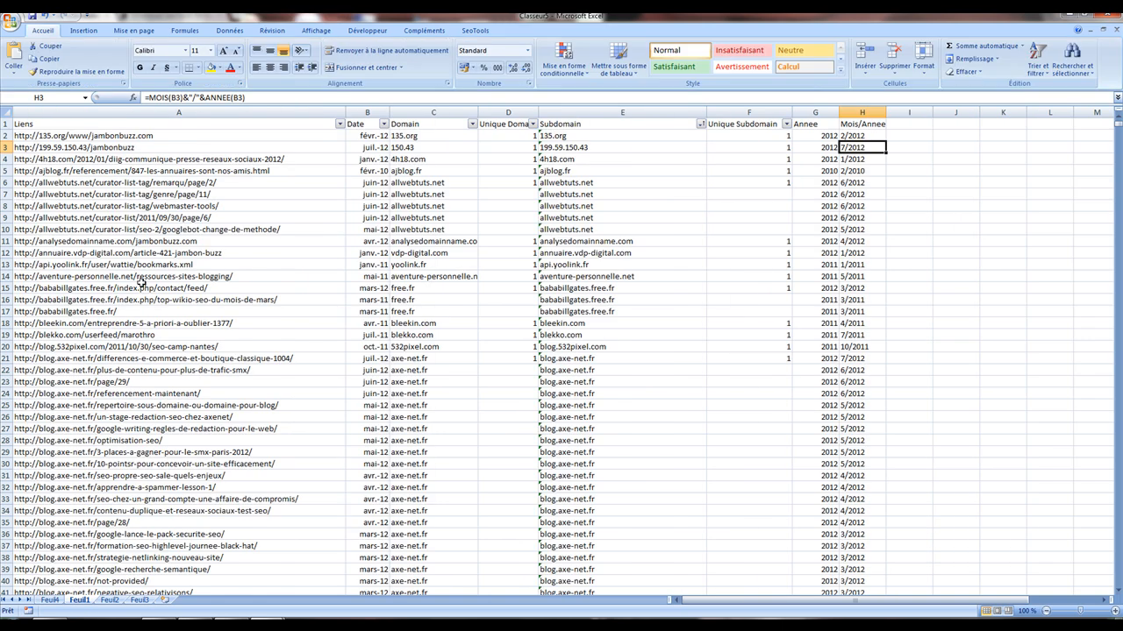
pyautogui.click(50, 599)
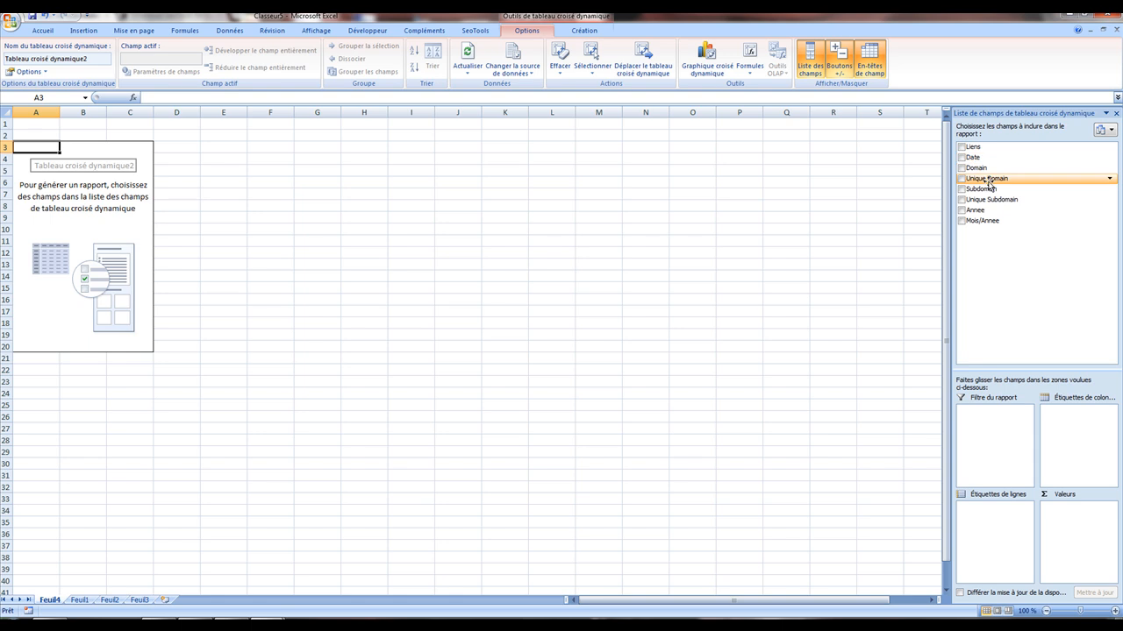
pyautogui.moveTo(981, 155); pyautogui.dragTo(999, 531)
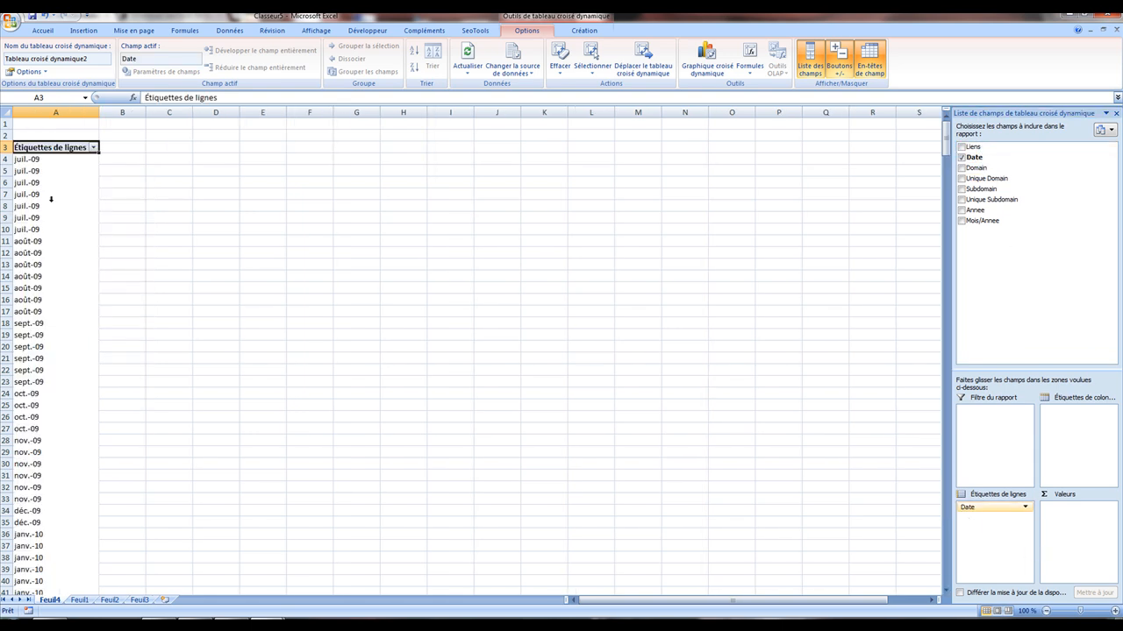
pyautogui.scroll(-1, 74, 200)
pyautogui.scroll(1, 75, 201)
pyautogui.scroll(-7, 80, 201)
pyautogui.scroll(-20, 86, 200)
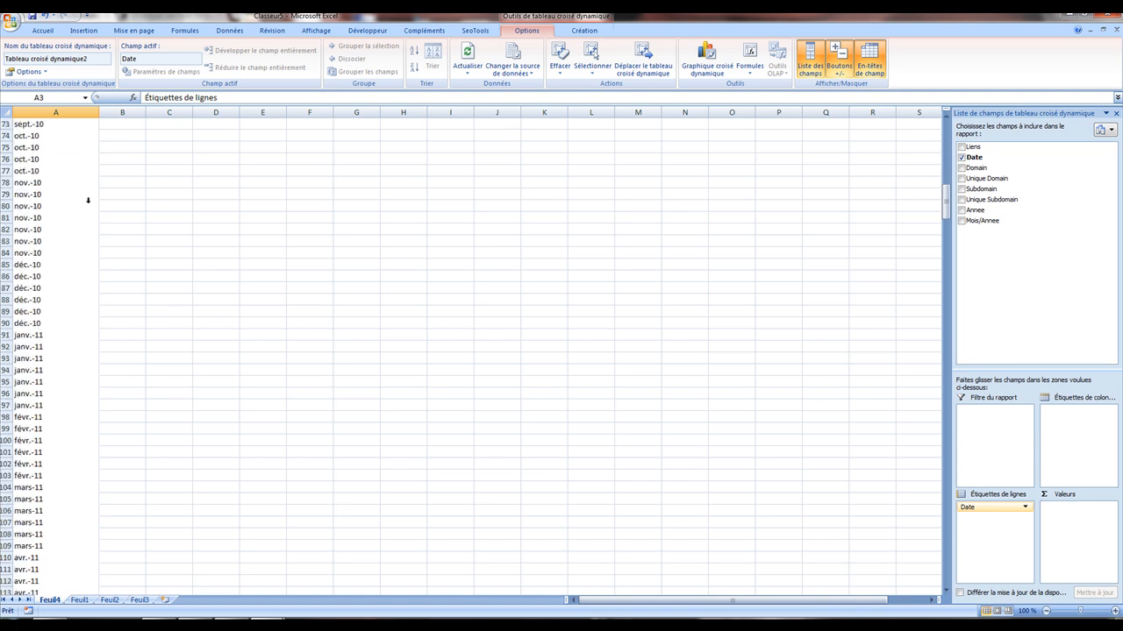
pyautogui.scroll(20, 88, 200)
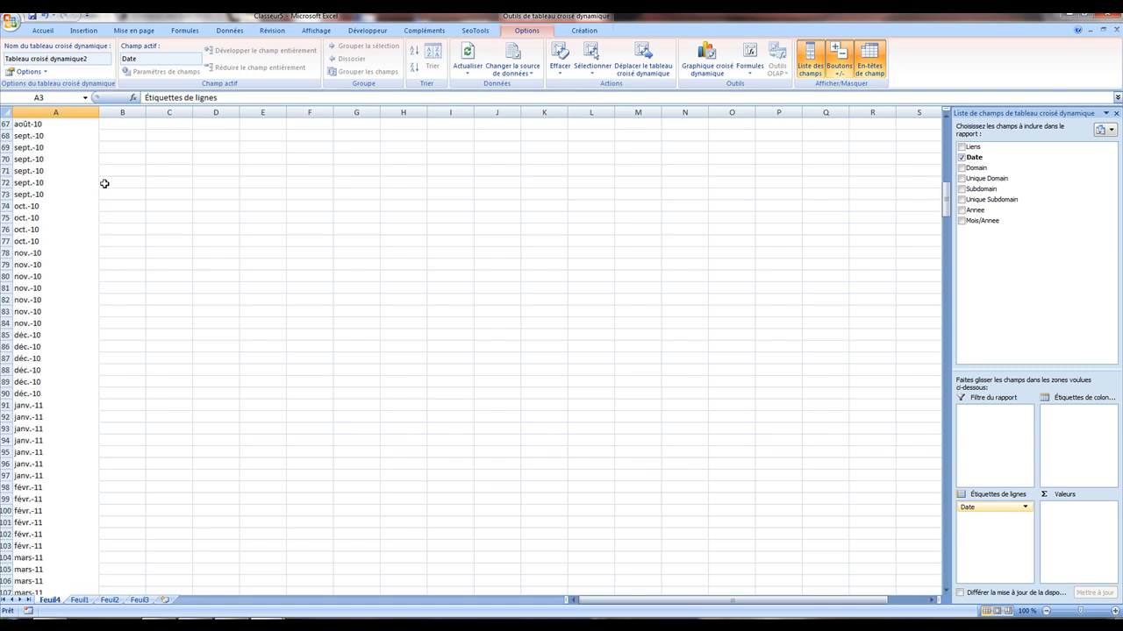
pyautogui.scroll(7, 104, 183)
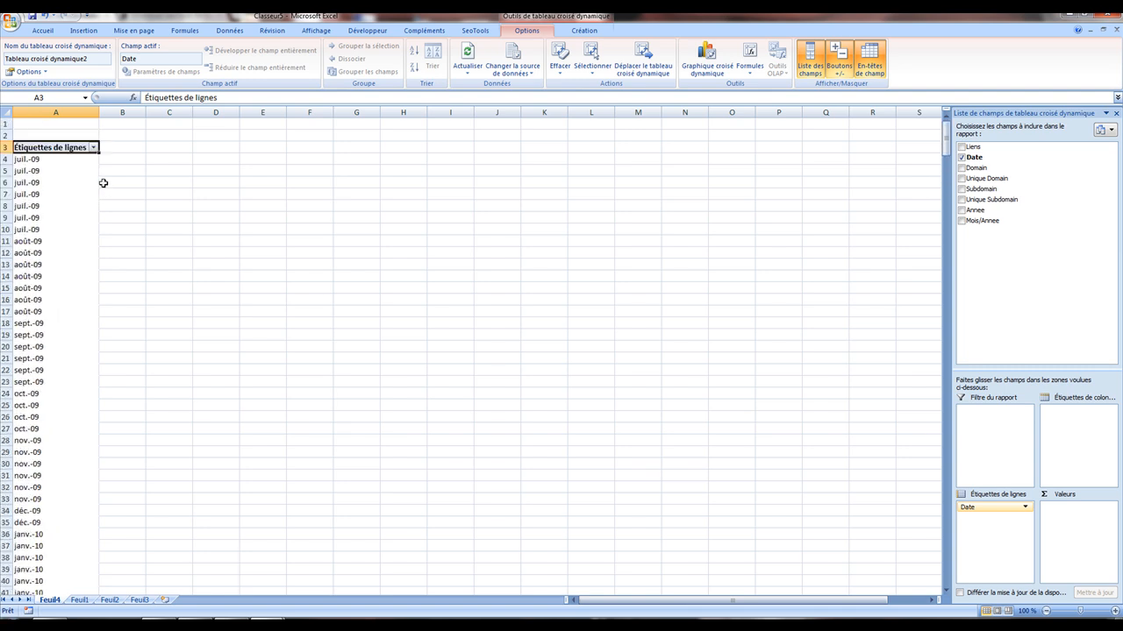
pyautogui.click(65, 151)
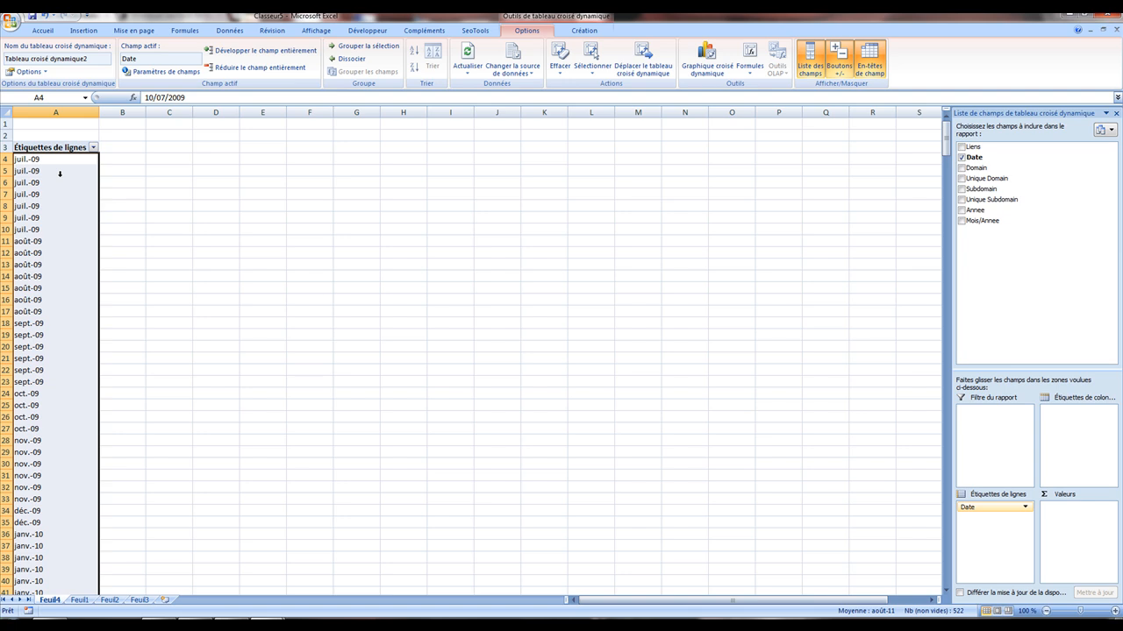
pyautogui.rightClick(60, 174)
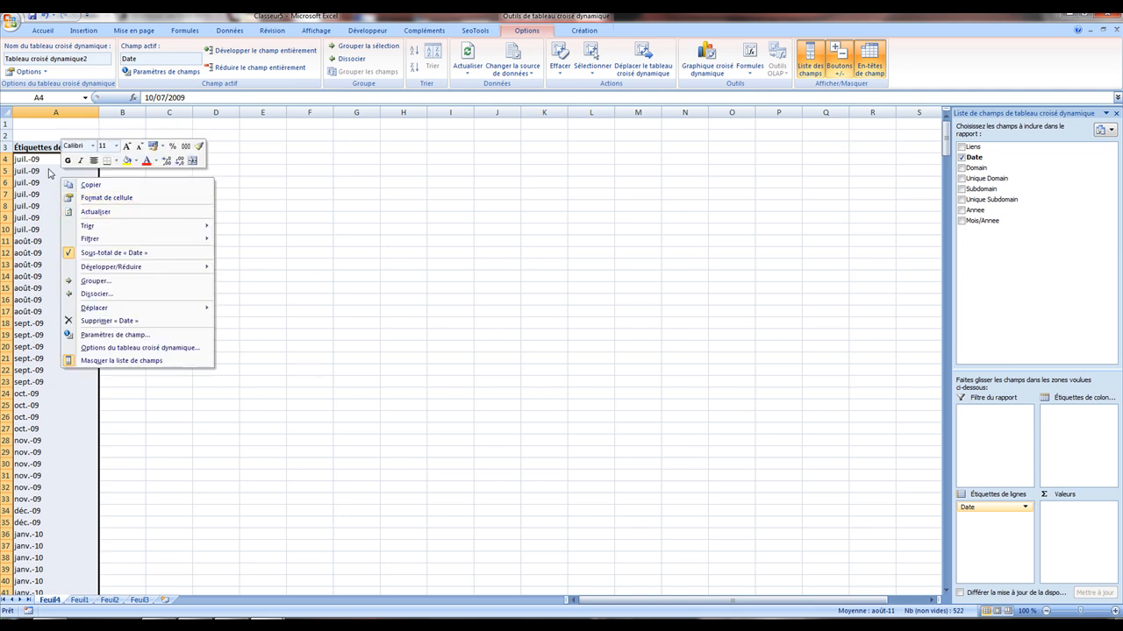
pyautogui.press('Escape')
pyautogui.click(55, 149)
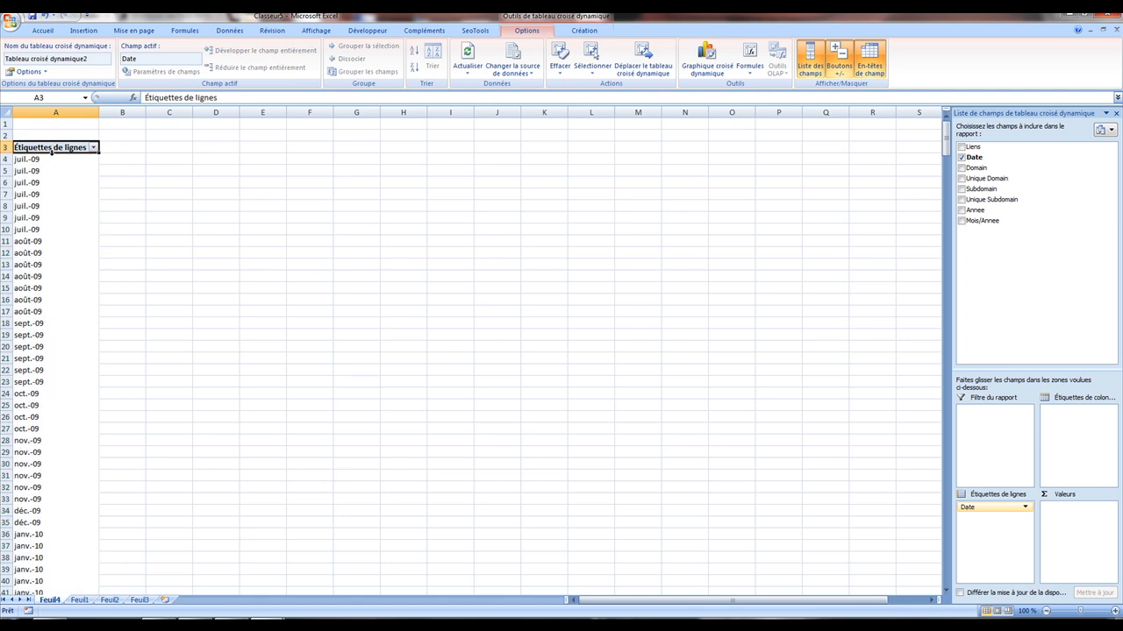
# Group the pivot table's Date row labels by Mois and Années.
pyautogui.click(51, 151)
pyautogui.rightClick(51, 163)
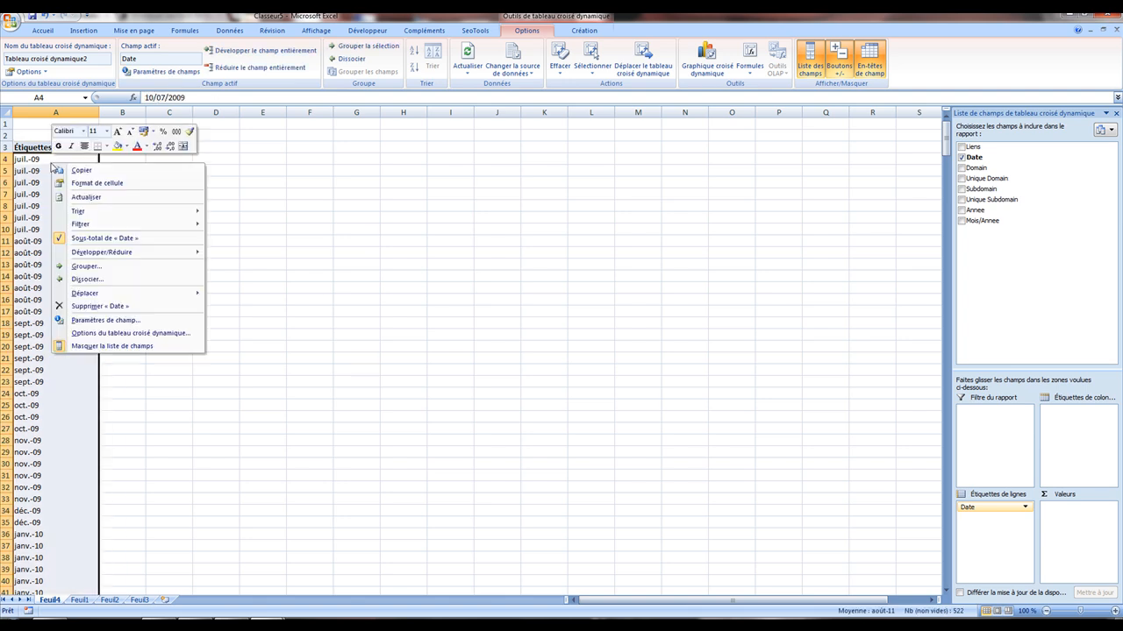
pyautogui.click(114, 267)
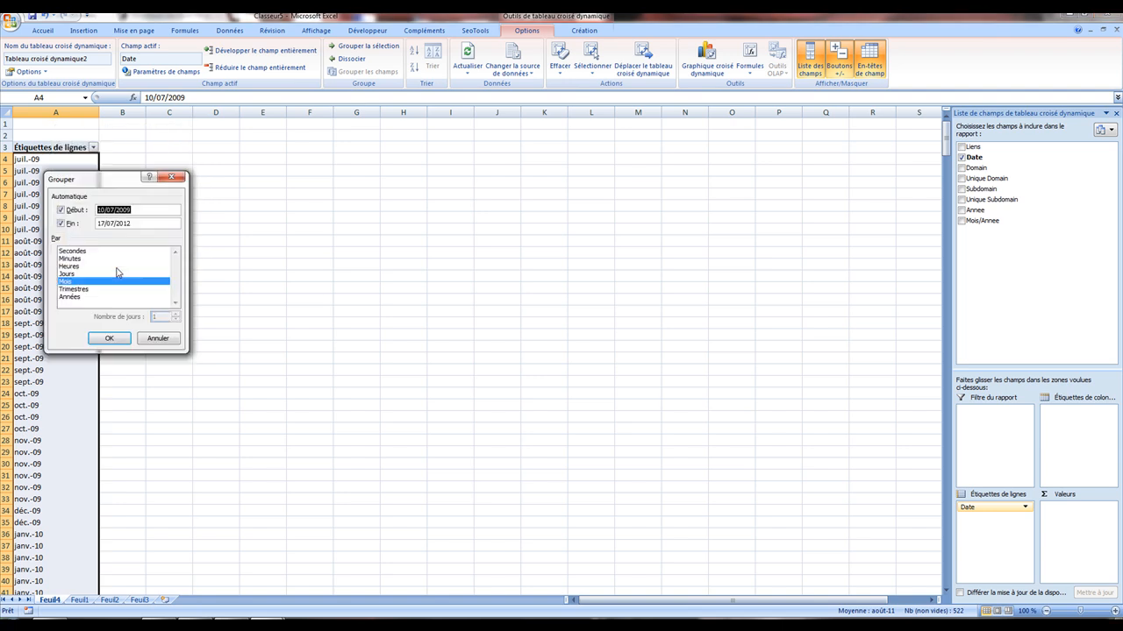
pyautogui.click(76, 299)
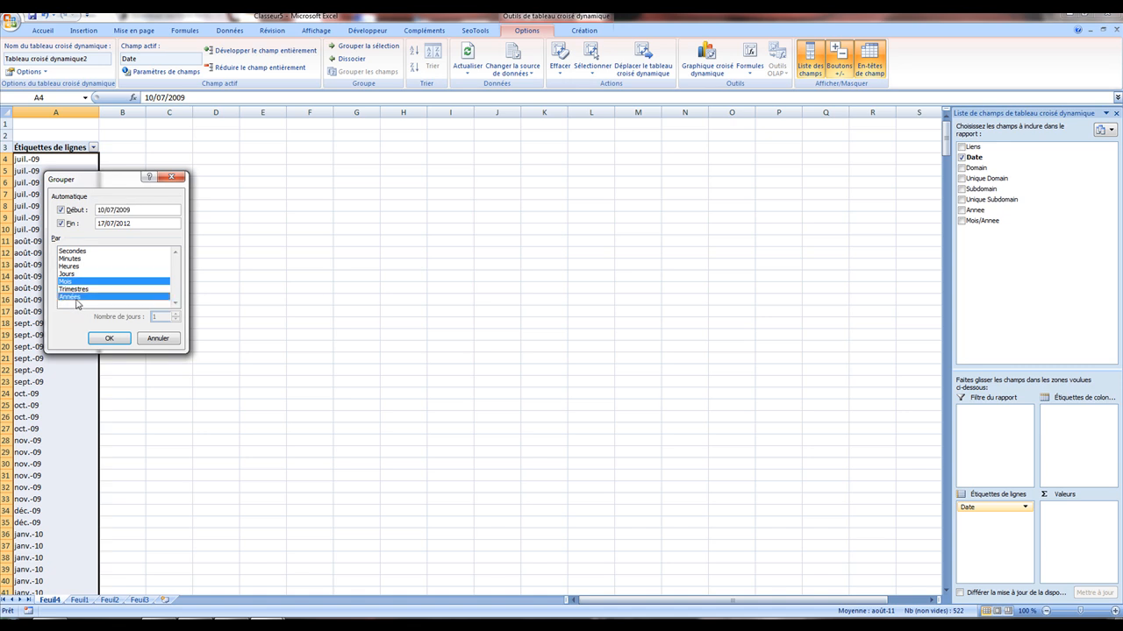
pyautogui.click(106, 339)
pyautogui.click(128, 184)
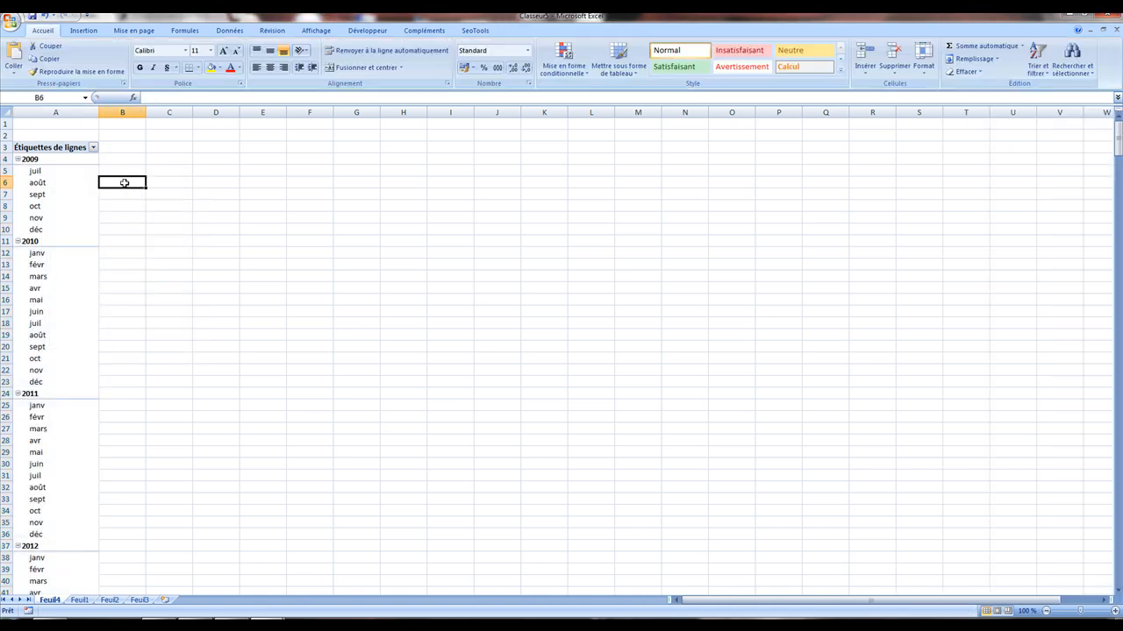
pyautogui.scroll(-5, 68, 400)
pyautogui.scroll(5, 79, 390)
# Add the Liens field to the pivot table's values as a count and review the monthly figures.
pyautogui.click(47, 167)
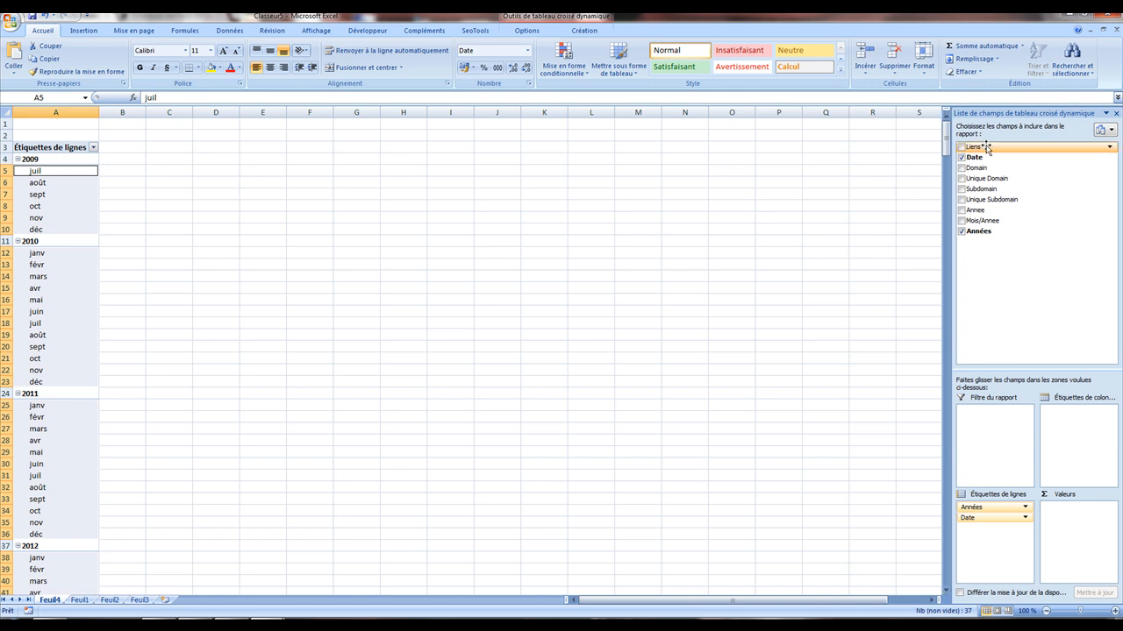
pyautogui.moveTo(986, 148); pyautogui.dragTo(1063, 533)
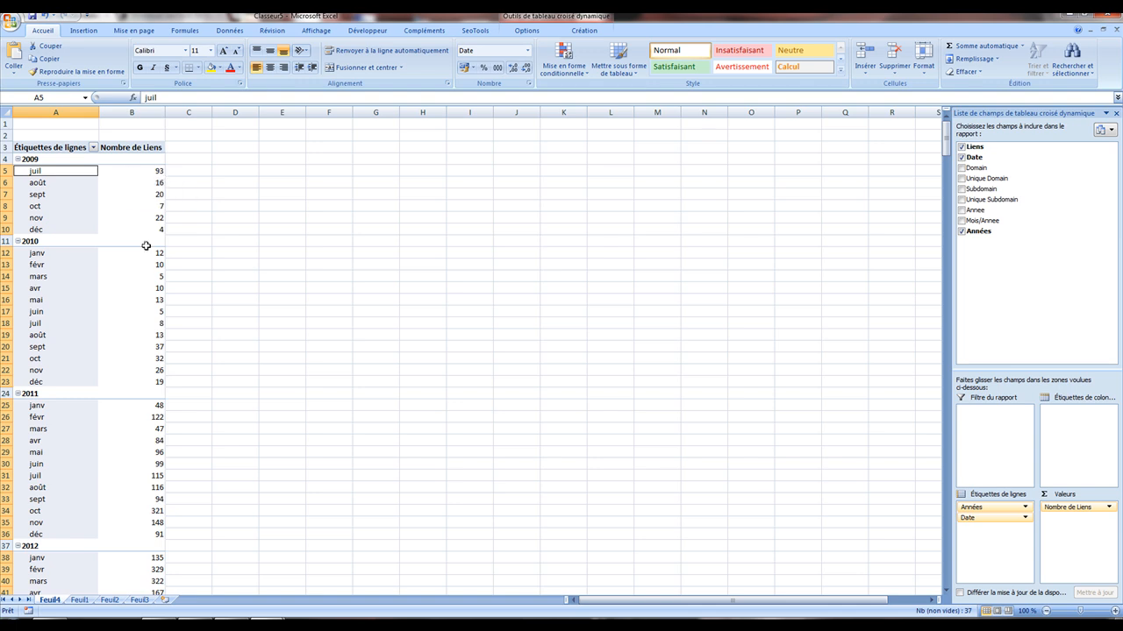
pyautogui.scroll(-6, 331, 220)
pyautogui.scroll(6, 332, 222)
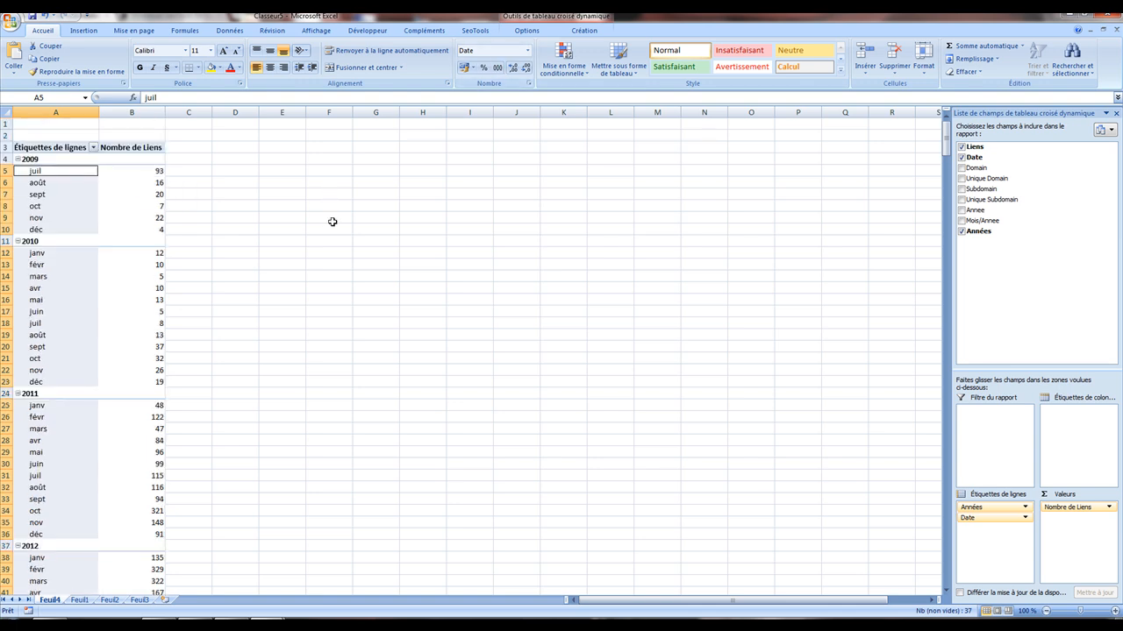
# Create a basic line pivot chart of the link counts per month and delete it.
pyautogui.click(117, 182)
pyautogui.click(527, 30)
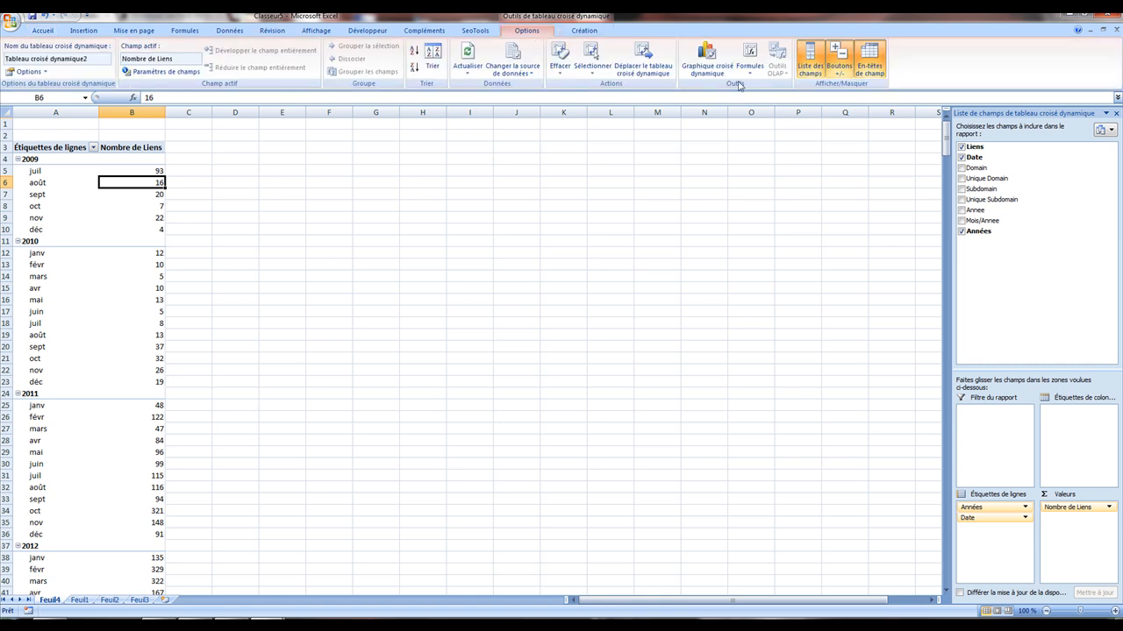
pyautogui.click(707, 58)
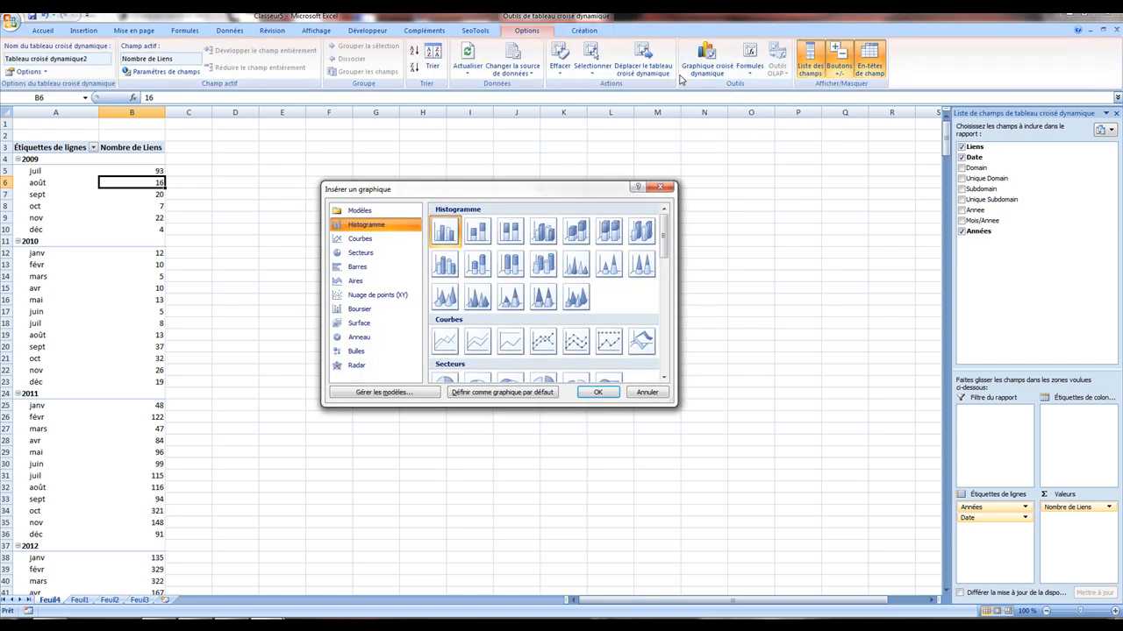
pyautogui.click(437, 351)
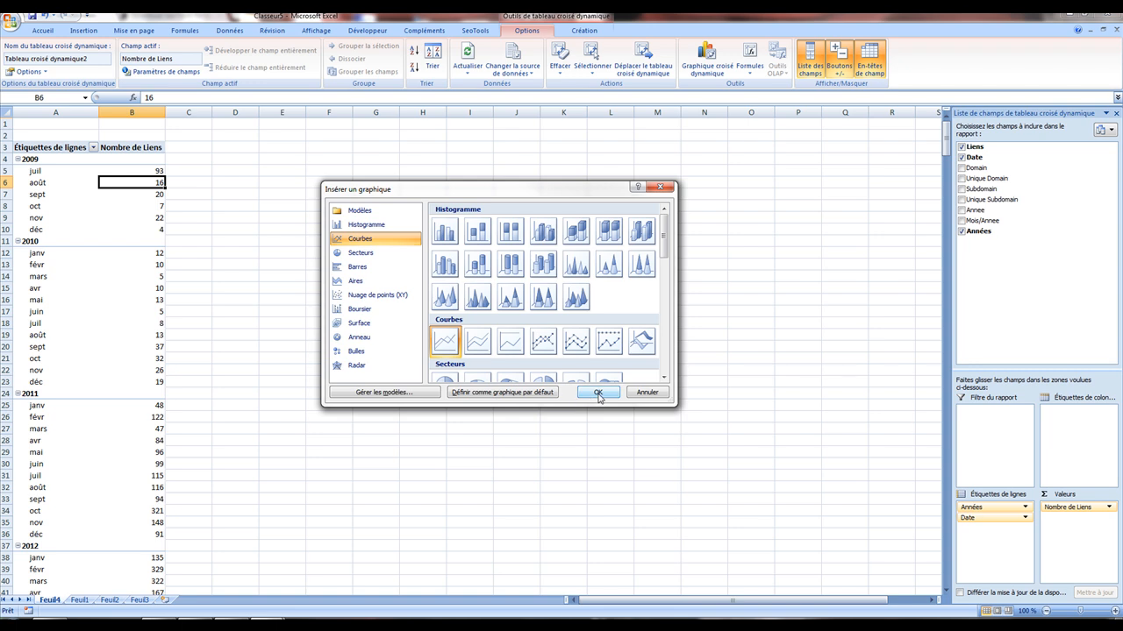
pyautogui.click(597, 392)
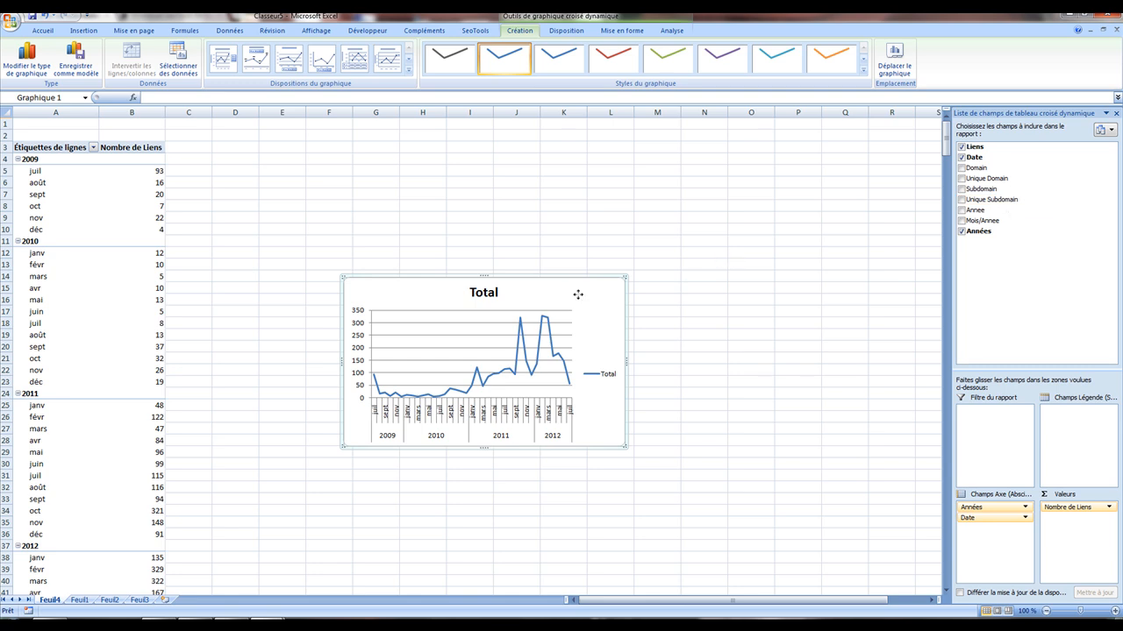
pyautogui.press('Delete')
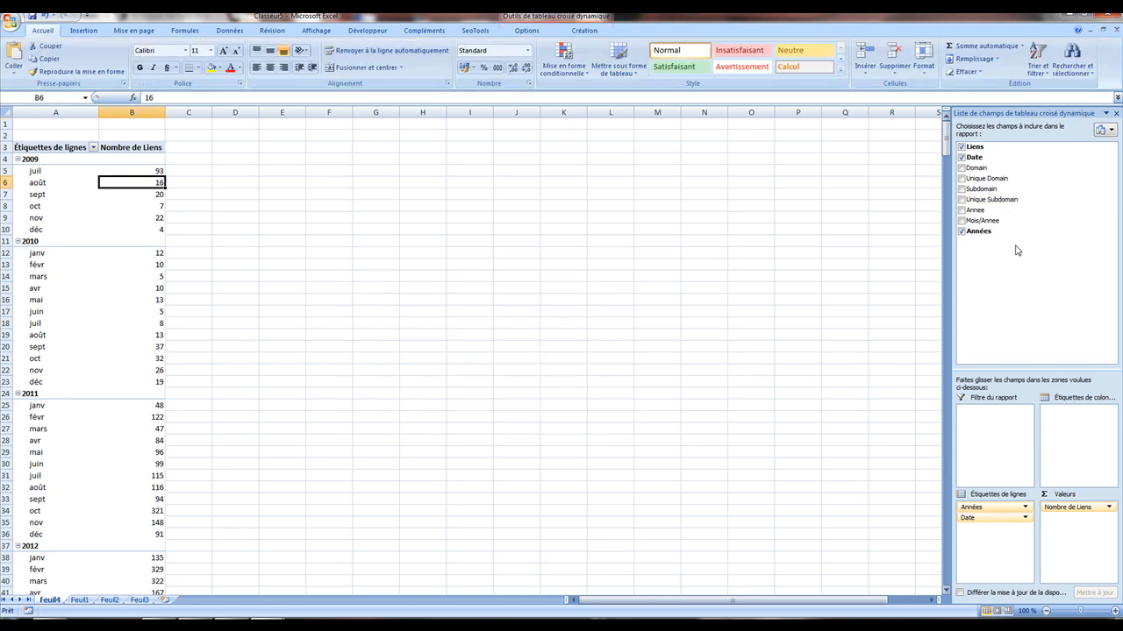
# Add Mois/Annee as the report filter, allow multiple items and exclude 7/2012.
pyautogui.moveTo(1000, 220); pyautogui.dragTo(1016, 435)
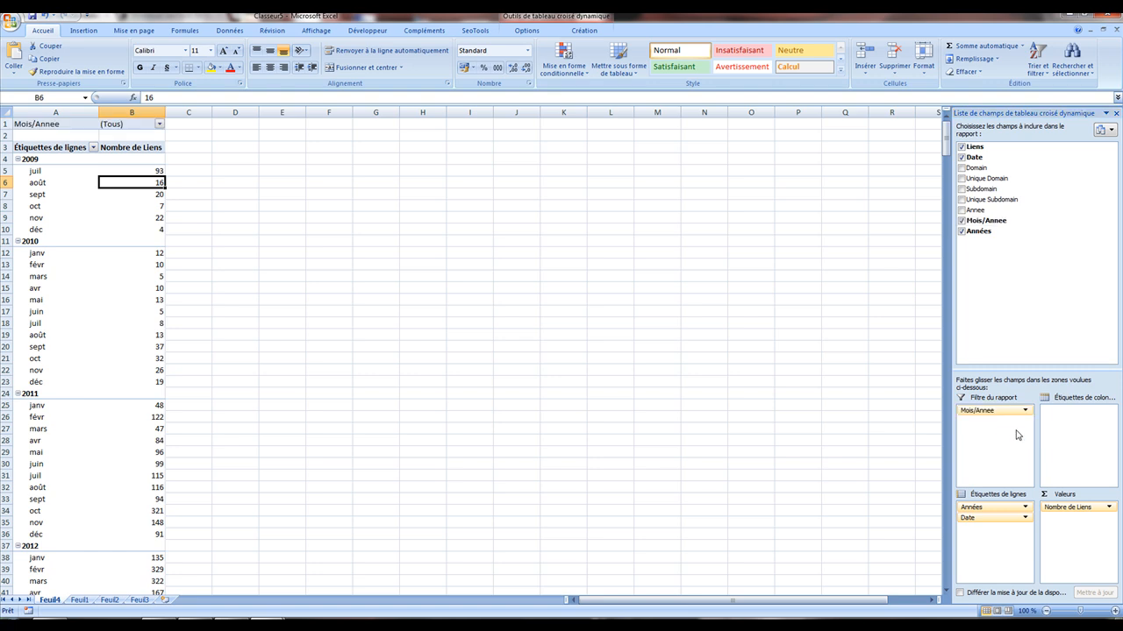
pyautogui.click(160, 124)
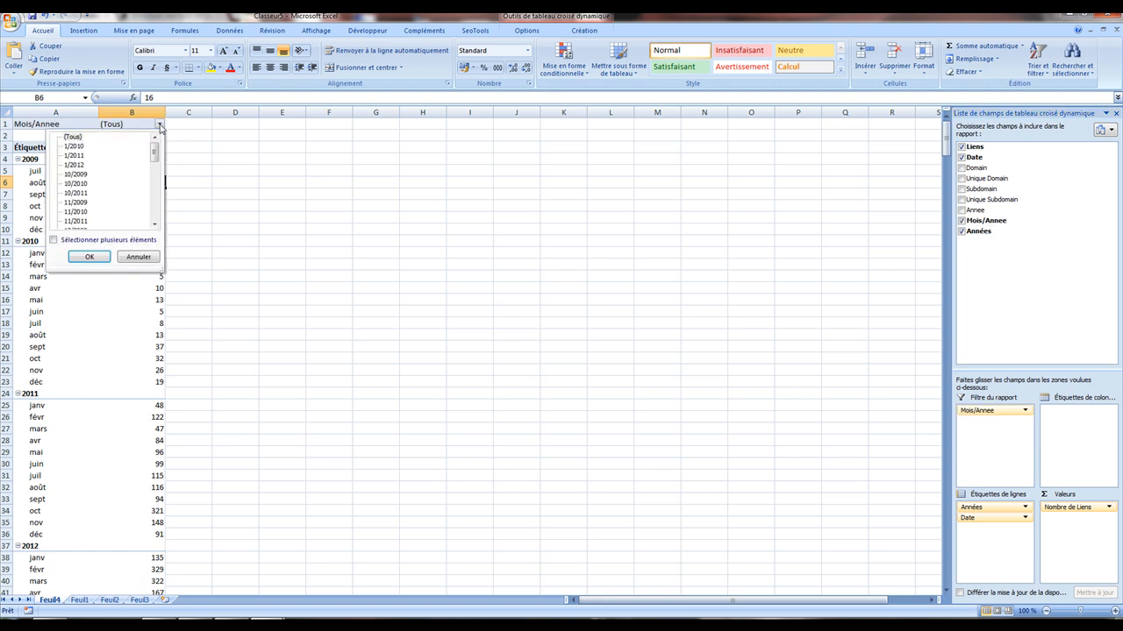
pyautogui.click(54, 241)
pyautogui.moveTo(153, 155); pyautogui.dragTo(153, 193)
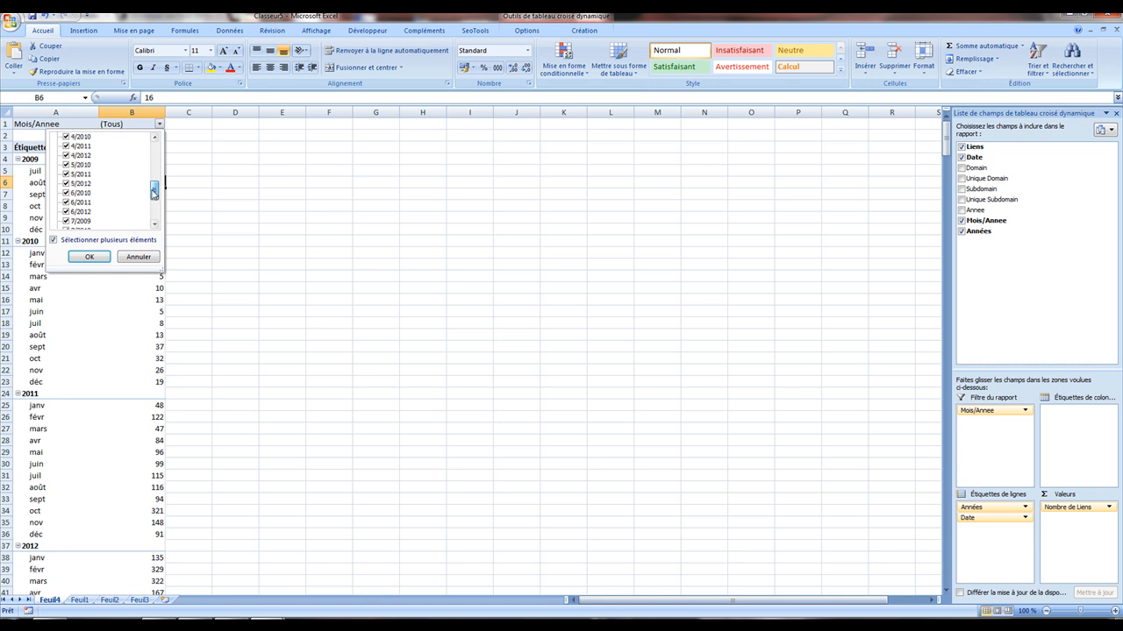
pyautogui.click(155, 226)
pyautogui.click(154, 226)
pyautogui.click(65, 203)
pyautogui.click(90, 257)
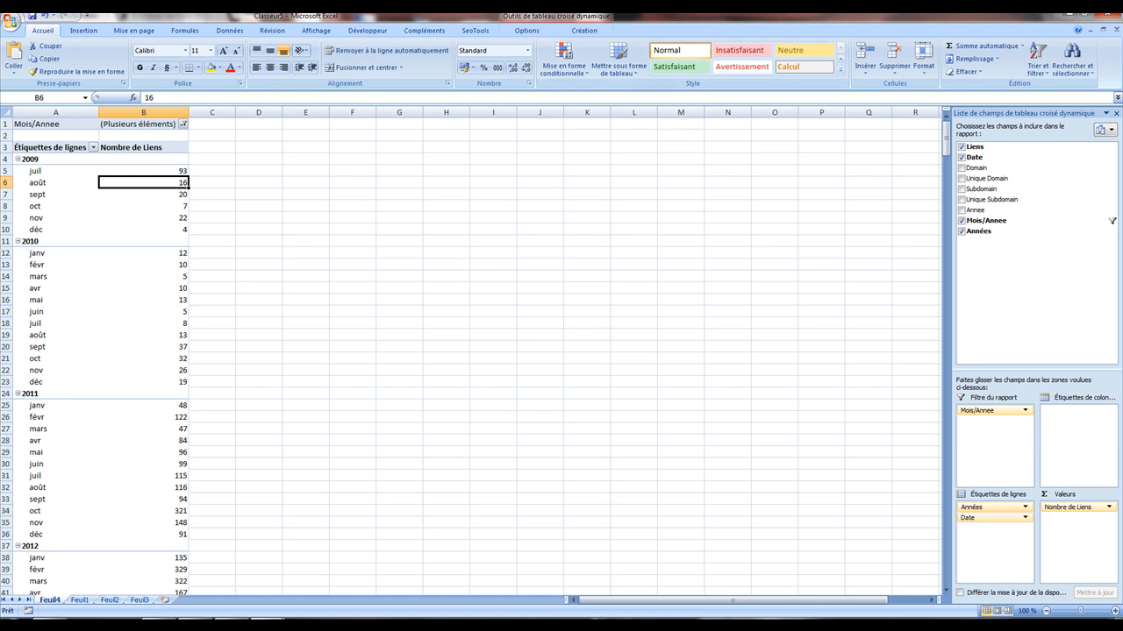
# Insert a basic line pivot chart of the filtered monthly link counts.
pyautogui.click(527, 29)
pyautogui.click(724, 56)
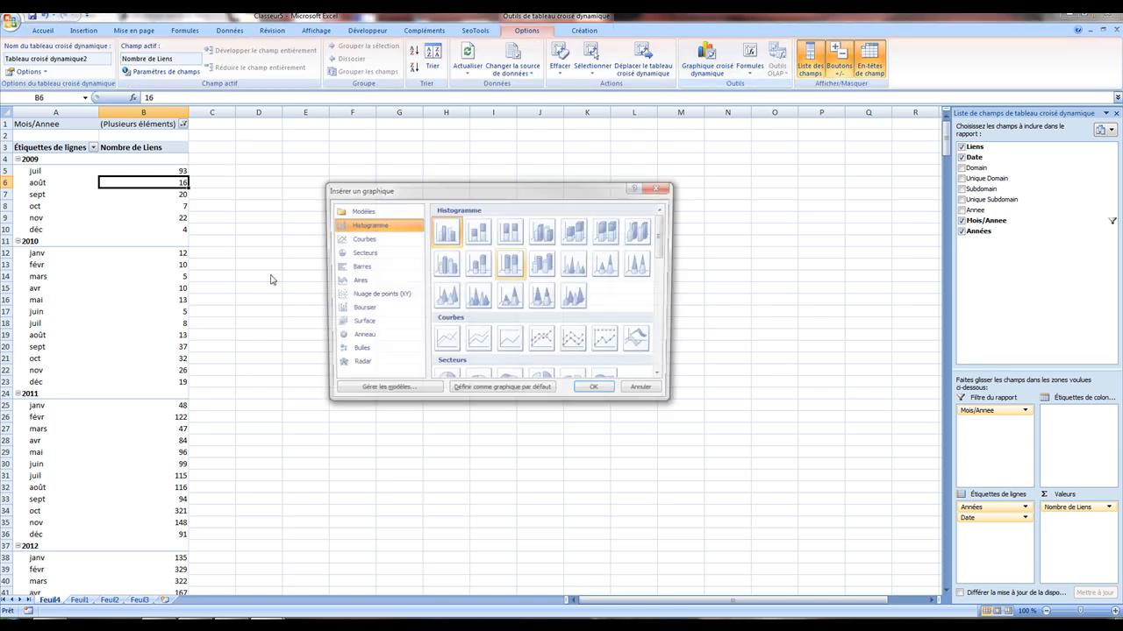
pyautogui.click(577, 336)
pyautogui.doubleClick(443, 338)
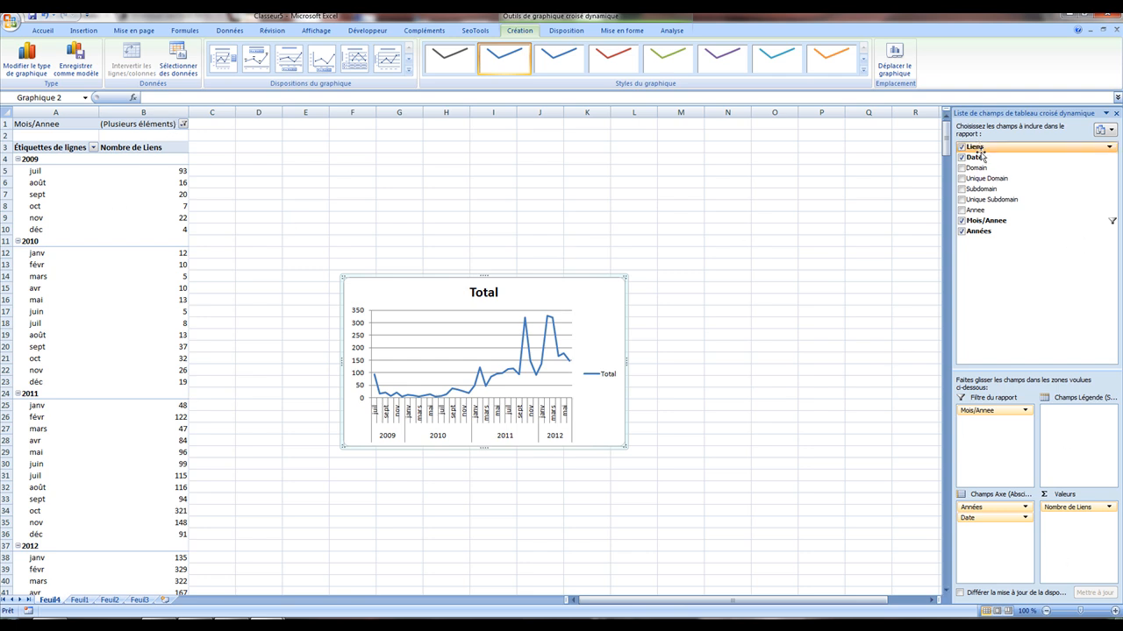
# Add the Domain field to the row labels below Date, delete the pivot chart and review the domains listed per month.
pyautogui.moveTo(990, 175); pyautogui.dragTo(998, 560)
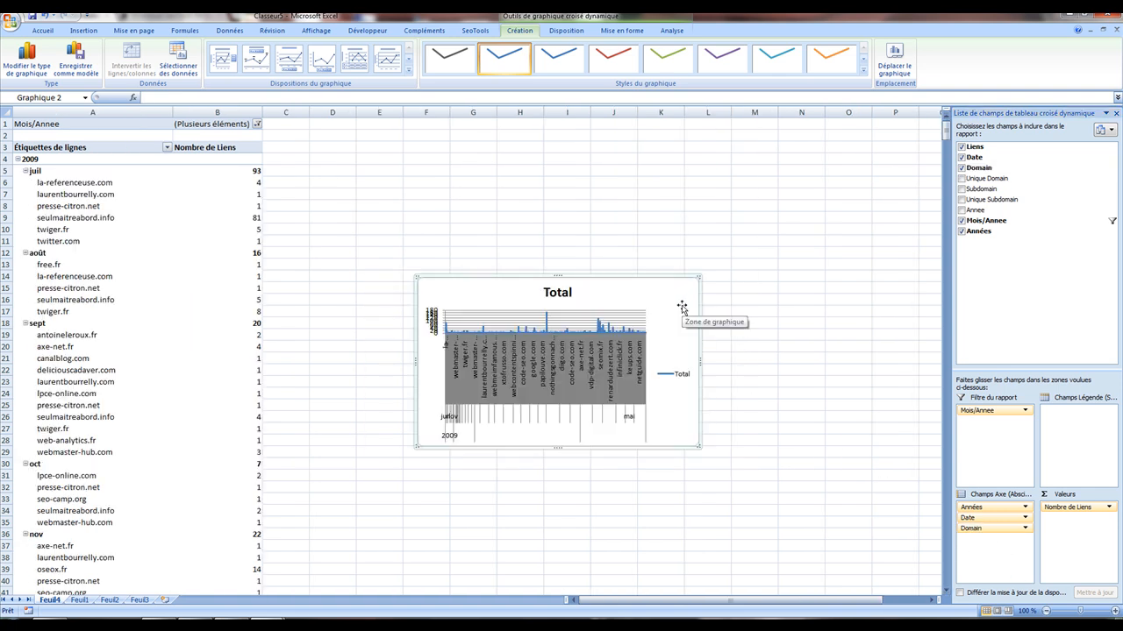
pyautogui.press('Delete')
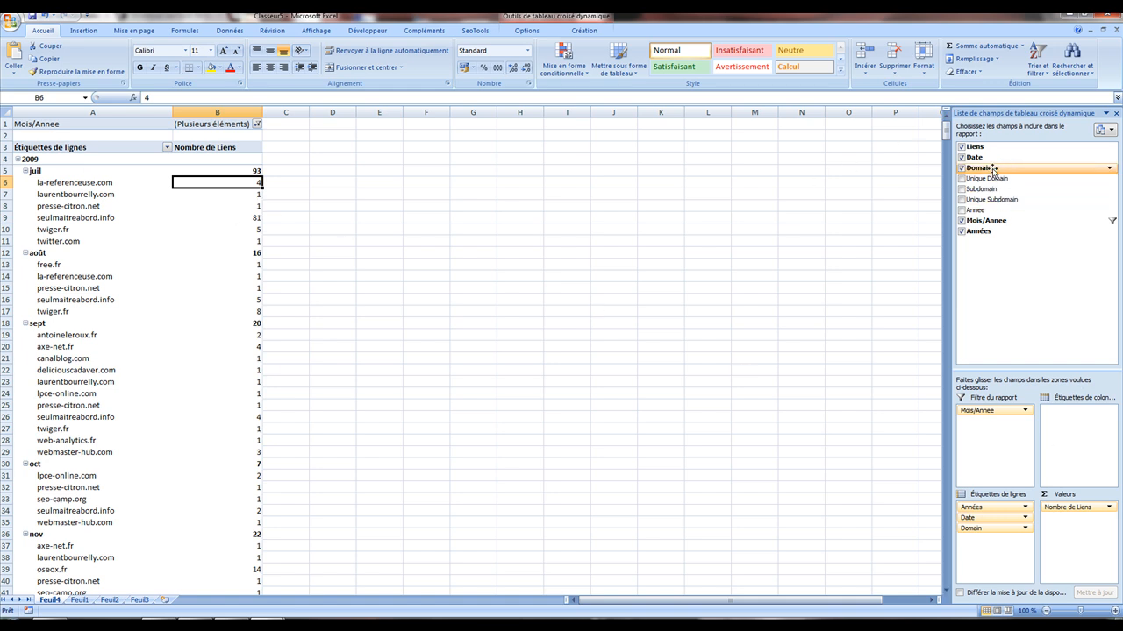
pyautogui.click(52, 182)
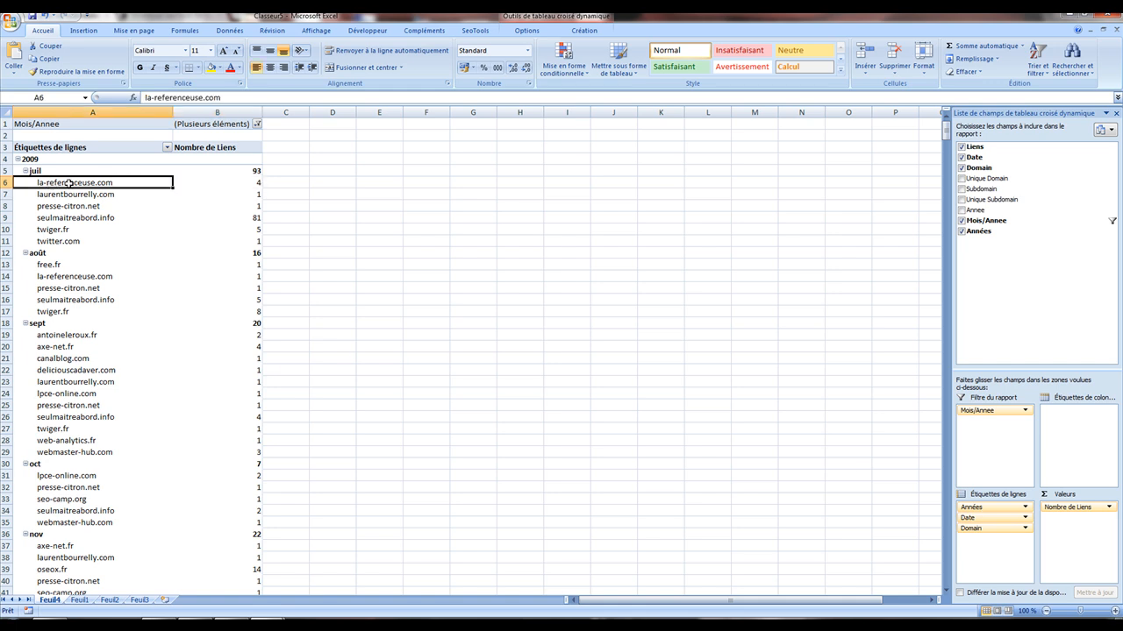
pyautogui.scroll(-10, 128, 198)
pyautogui.scroll(-7, 128, 199)
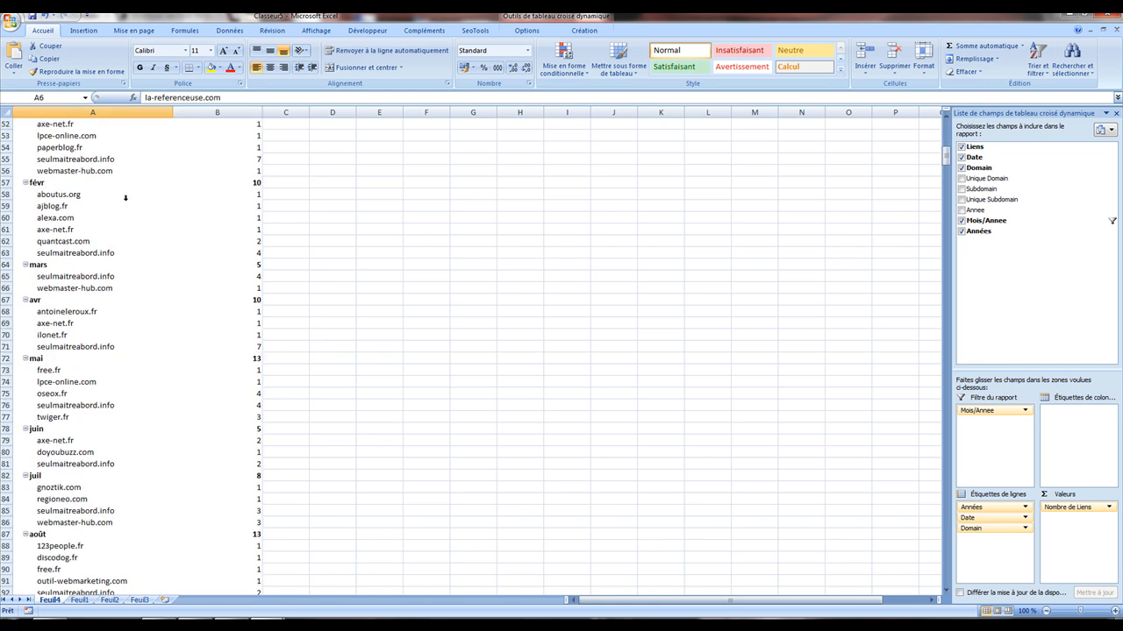
# Group the pivot table's dates by years only.
pyautogui.scroll(2, 69, 186)
pyautogui.scroll(15, 269, 237)
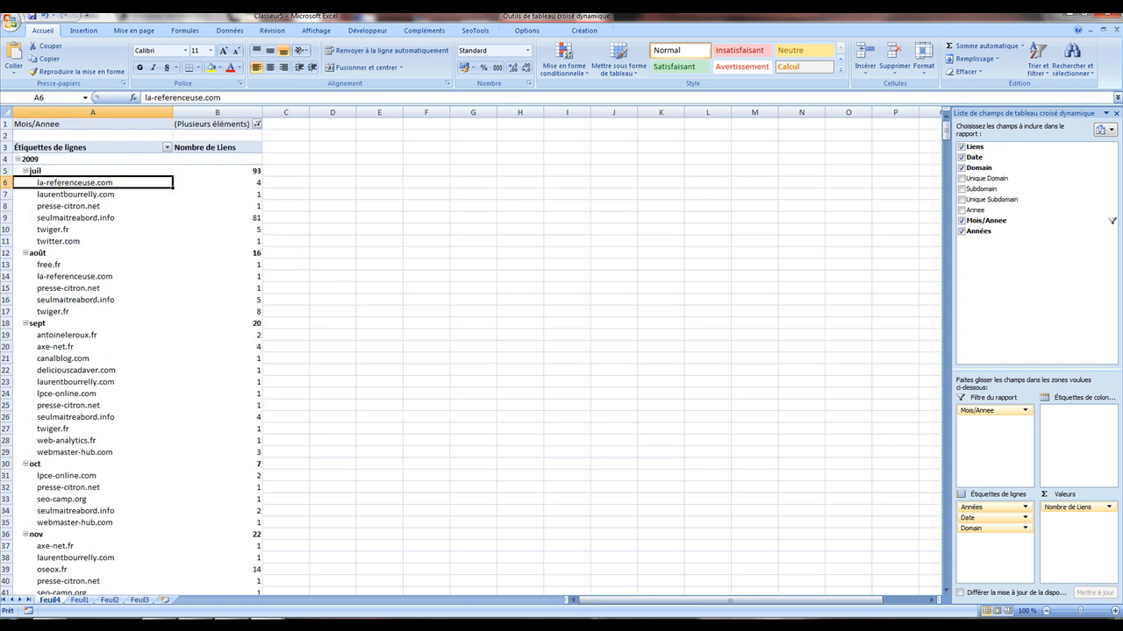
pyautogui.click(62, 161)
pyautogui.rightClick(68, 158)
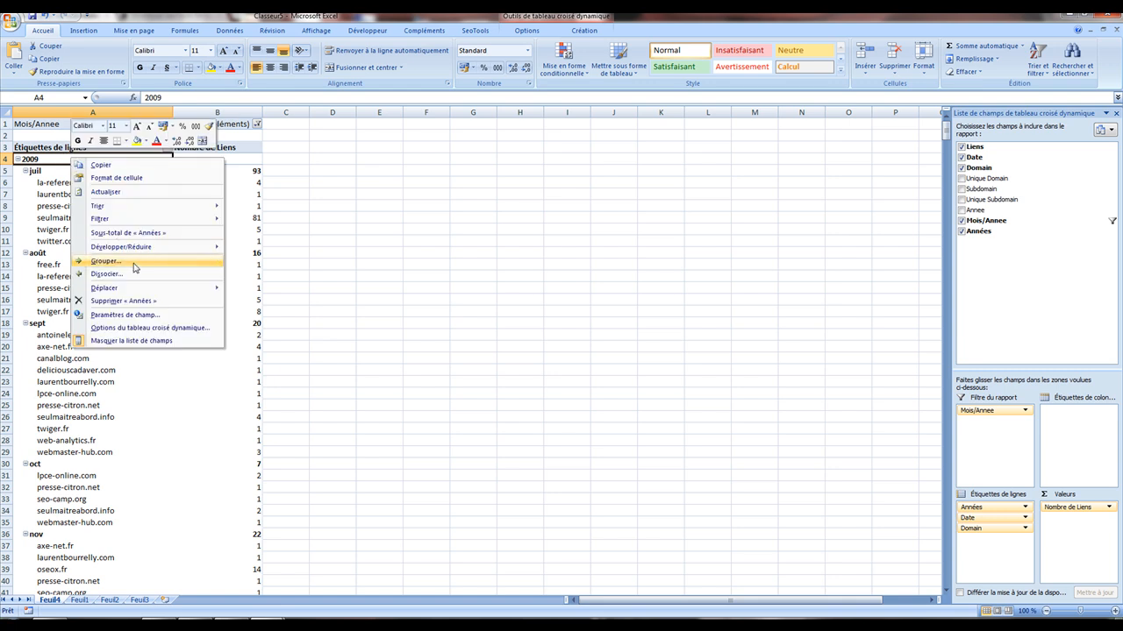
pyautogui.click(106, 261)
pyautogui.click(109, 294)
pyautogui.click(103, 285)
pyautogui.click(101, 277)
pyautogui.click(103, 285)
pyautogui.click(106, 294)
pyautogui.click(124, 333)
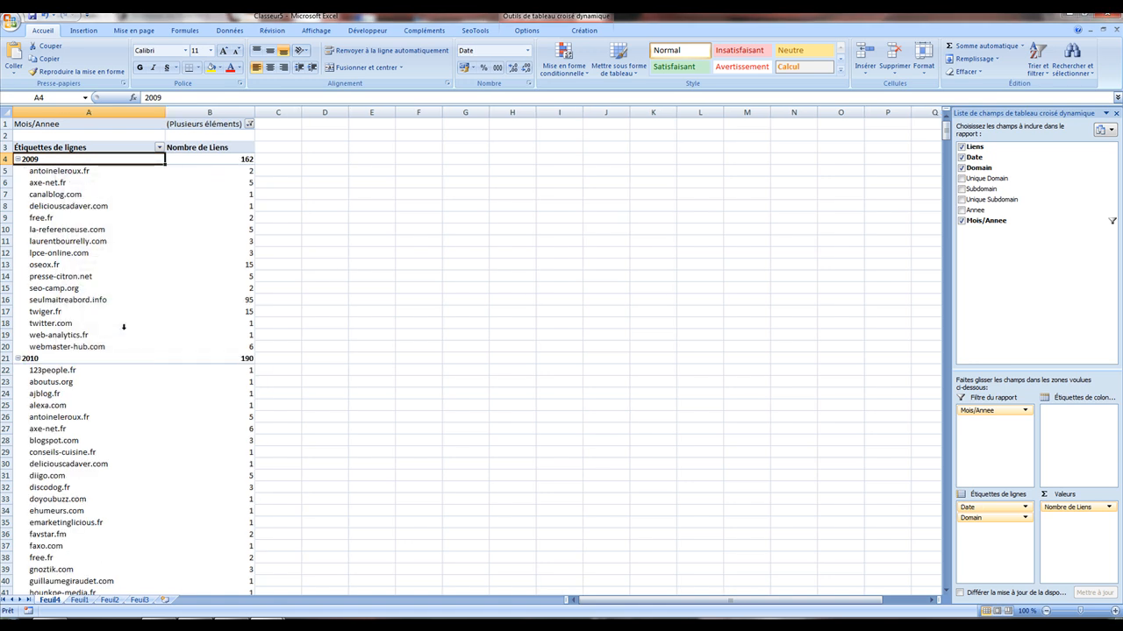
# Group the pivot table's dates by months and years.
pyautogui.click(67, 180)
pyautogui.rightClick(66, 180)
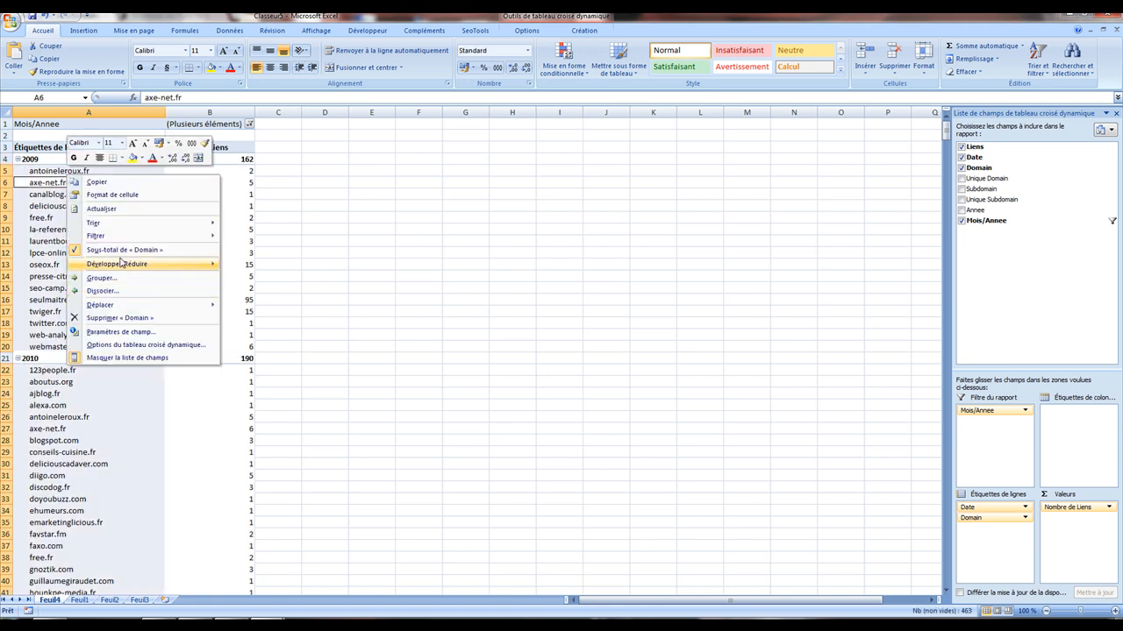
pyautogui.click(37, 163)
pyautogui.rightClick(38, 160)
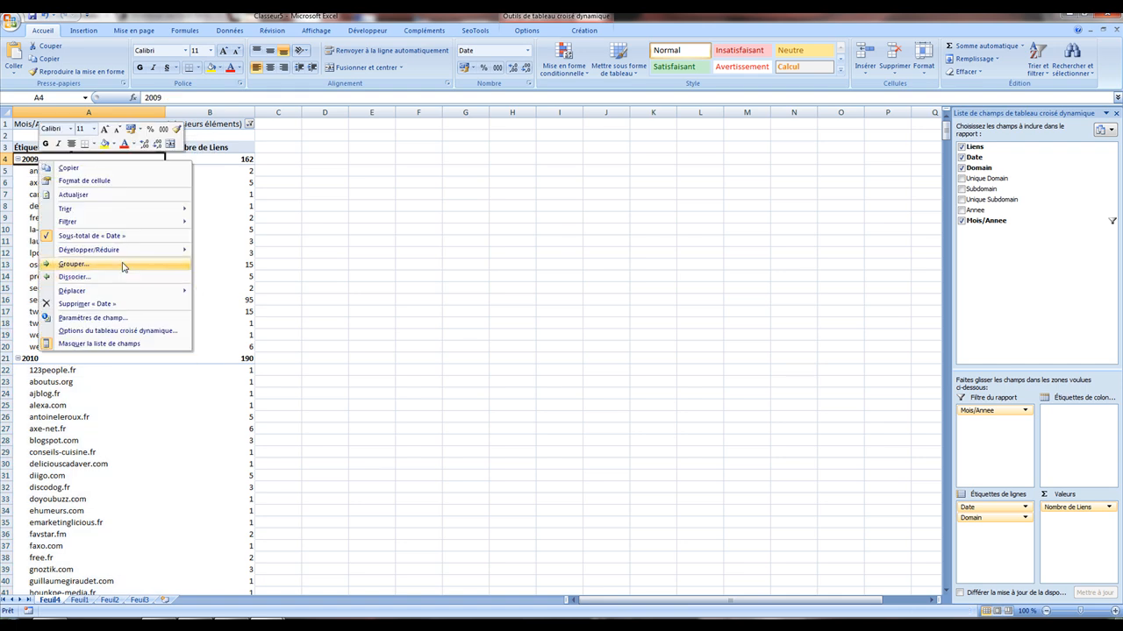
pyautogui.click(123, 265)
pyautogui.click(96, 275)
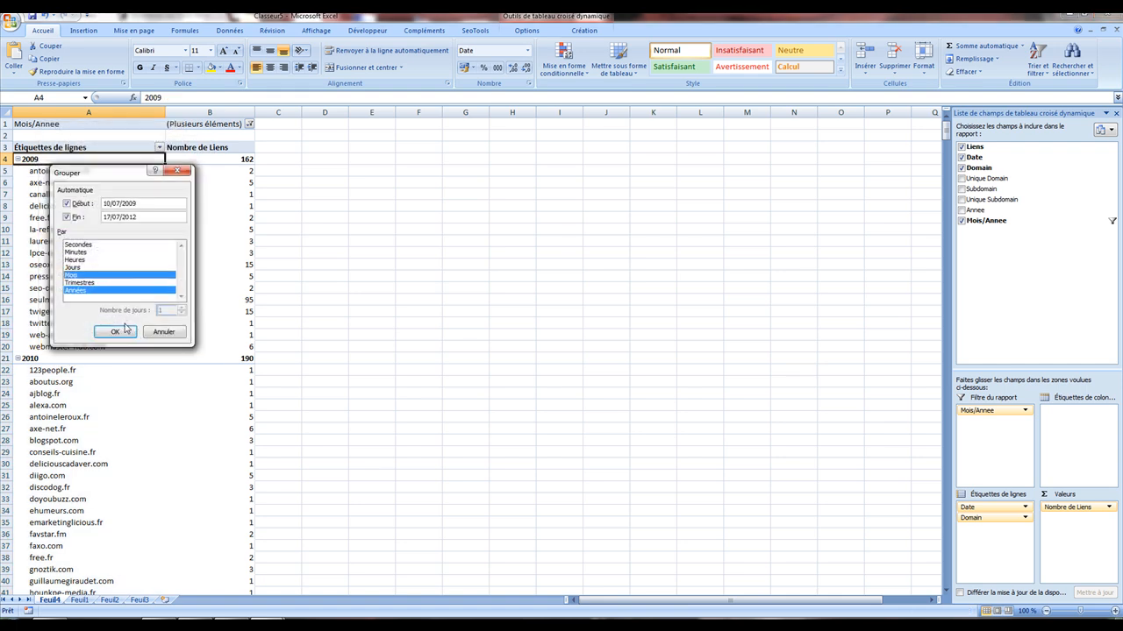
pyautogui.click(114, 332)
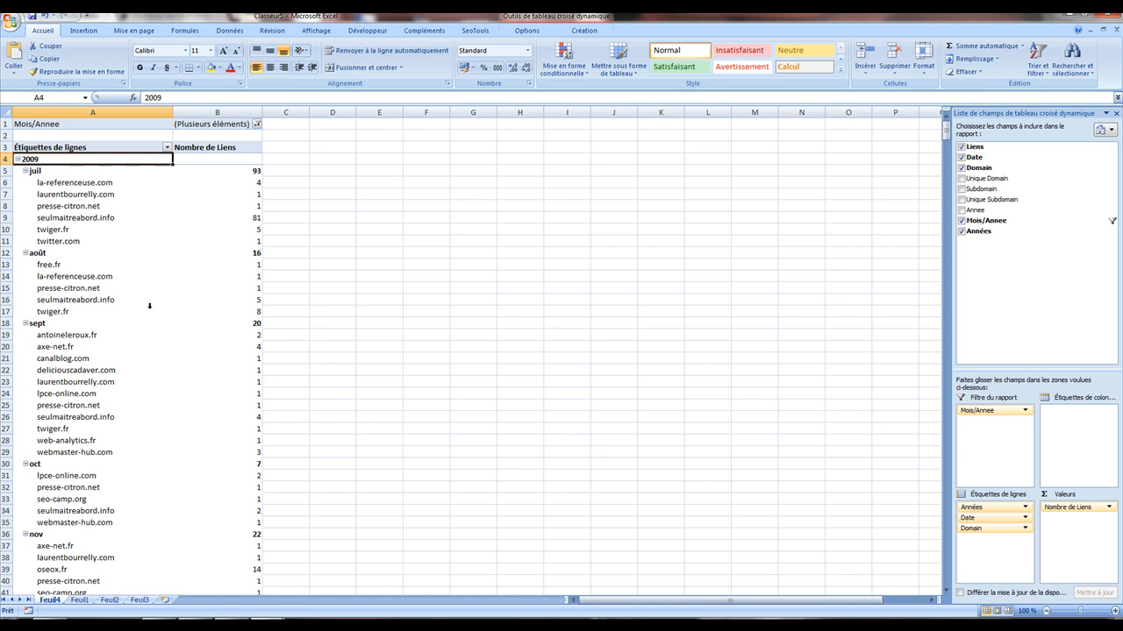
# Remove the Années field from the row labels, look over the rows without it, and put it back above Date.
pyautogui.moveTo(968, 512); pyautogui.dragTo(737, 490)
pyautogui.scroll(-5, 248, 451)
pyautogui.scroll(4, 282, 442)
pyautogui.moveTo(988, 233); pyautogui.dragTo(975, 505)
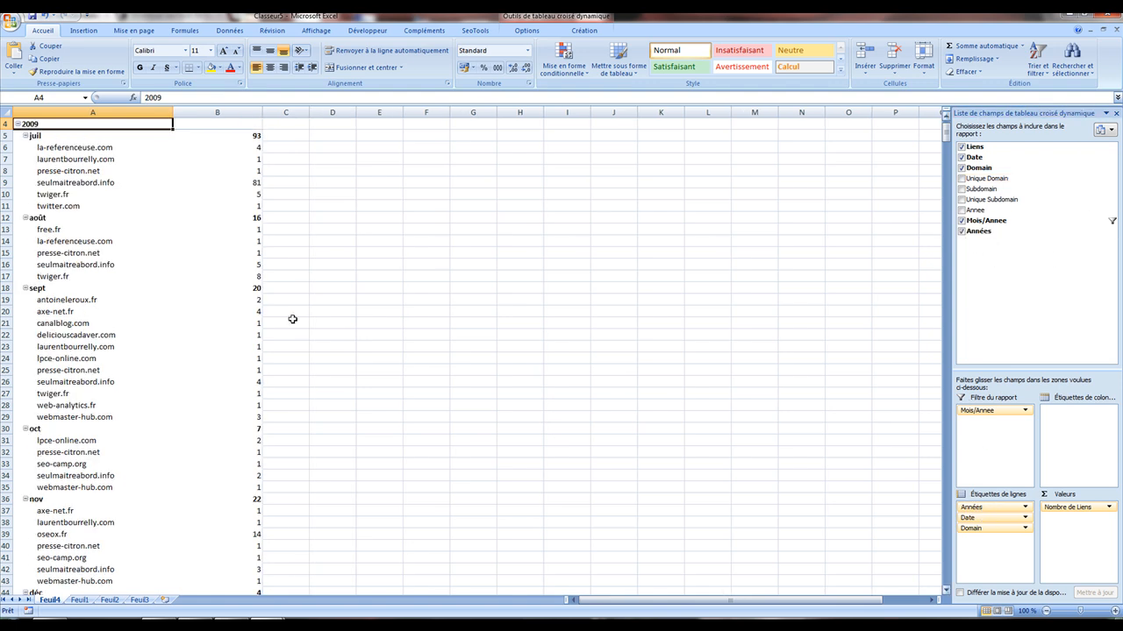
pyautogui.scroll(1, 149, 198)
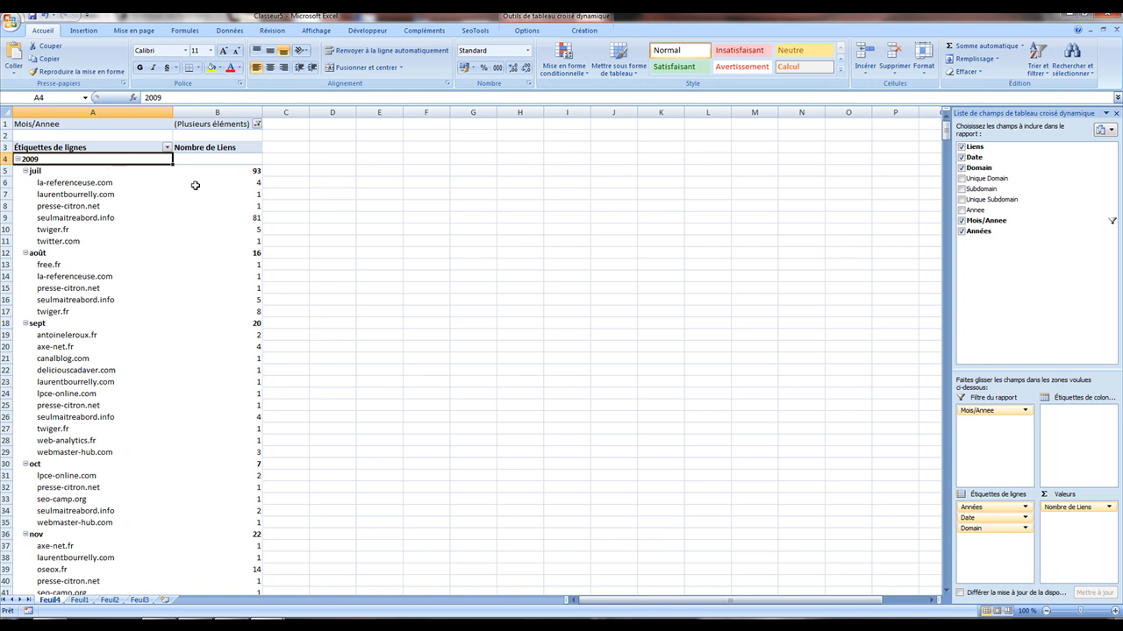
# Add the Unique Domain and Unique Subdomain fields to the pivot table's values beside the link count.
pyautogui.moveTo(100, 189); pyautogui.dragTo(140, 358)
pyautogui.click(321, 289)
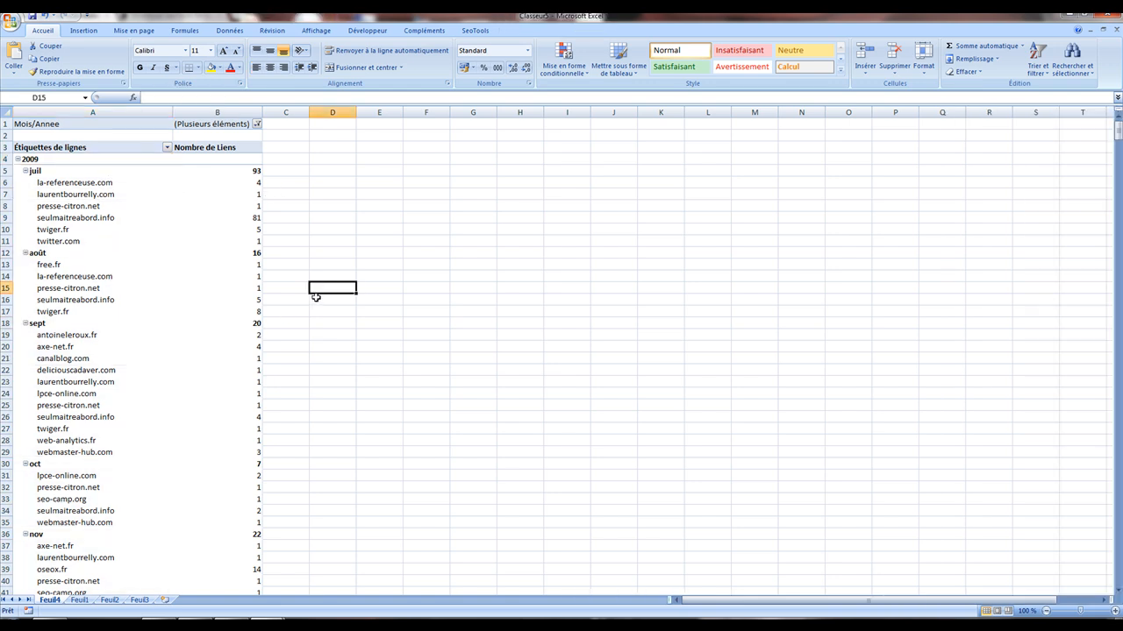
pyautogui.click(264, 263)
pyautogui.click(228, 229)
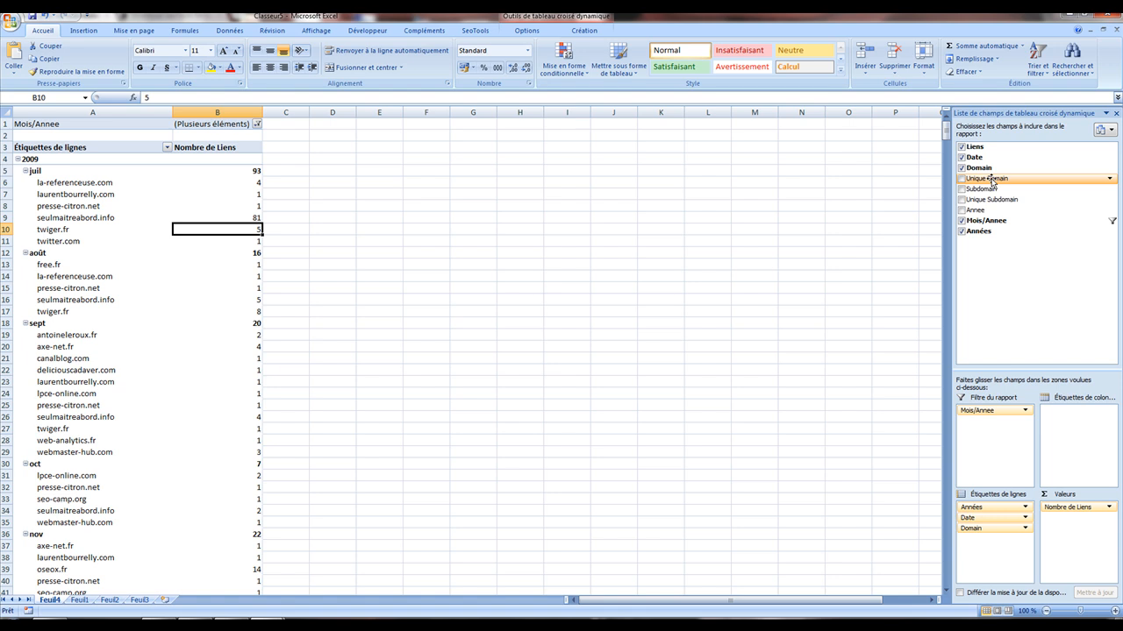
pyautogui.moveTo(994, 181); pyautogui.dragTo(1062, 526)
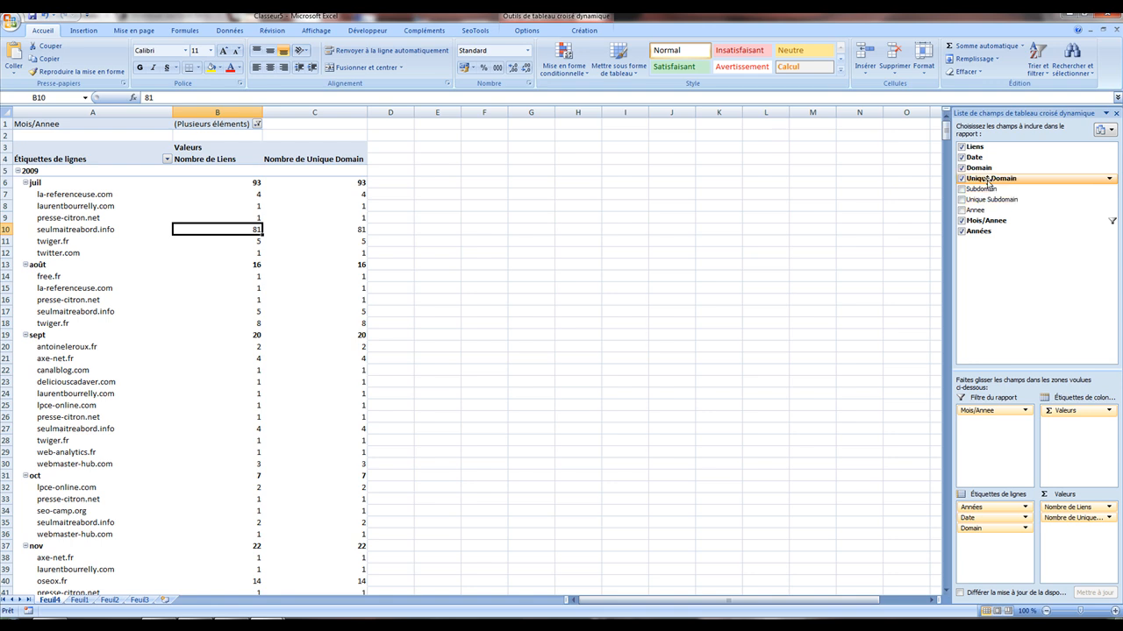
pyautogui.moveTo(987, 200); pyautogui.dragTo(1081, 525)
pyautogui.moveTo(193, 200); pyautogui.dragTo(478, 248)
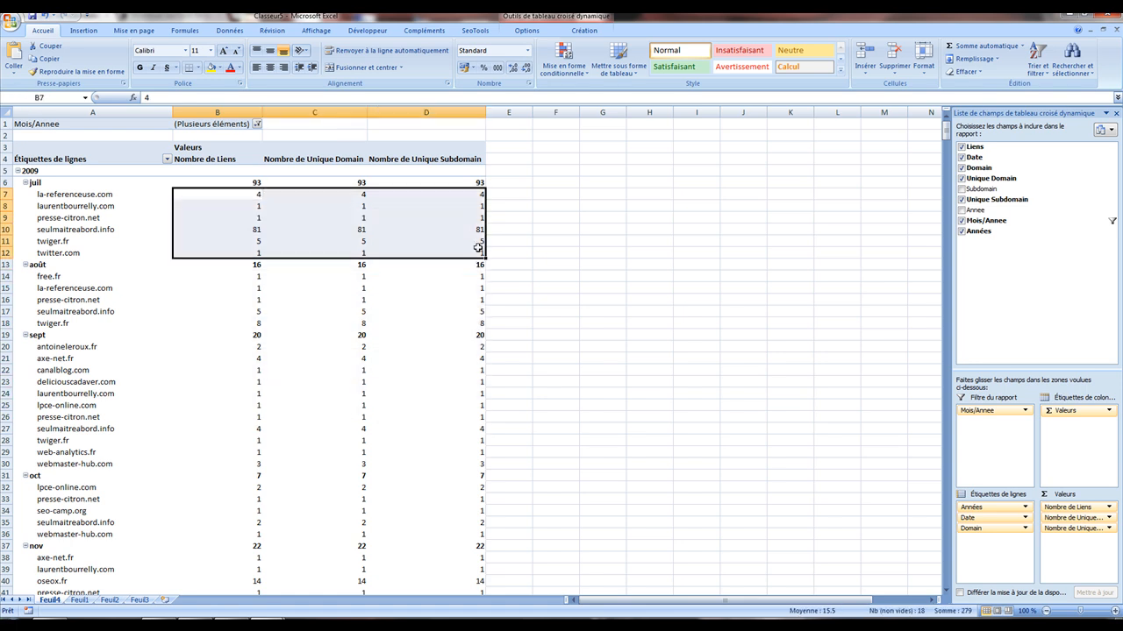
pyautogui.click(221, 182)
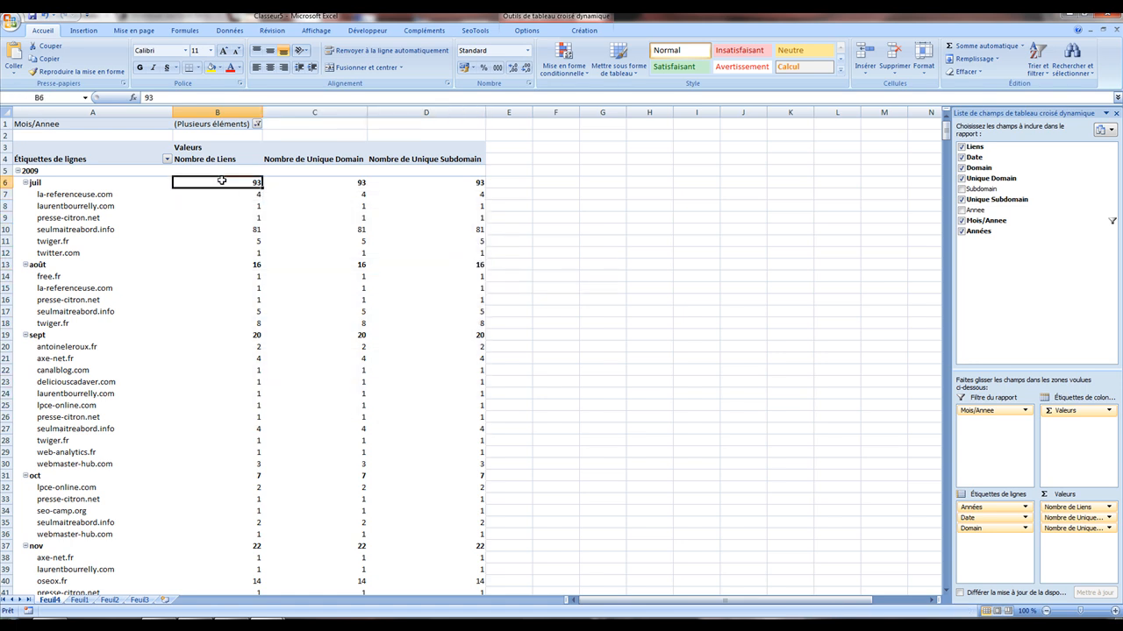
# Summarise the Unique Domain values by sum instead of count.
pyautogui.click(330, 182)
pyautogui.rightClick(330, 182)
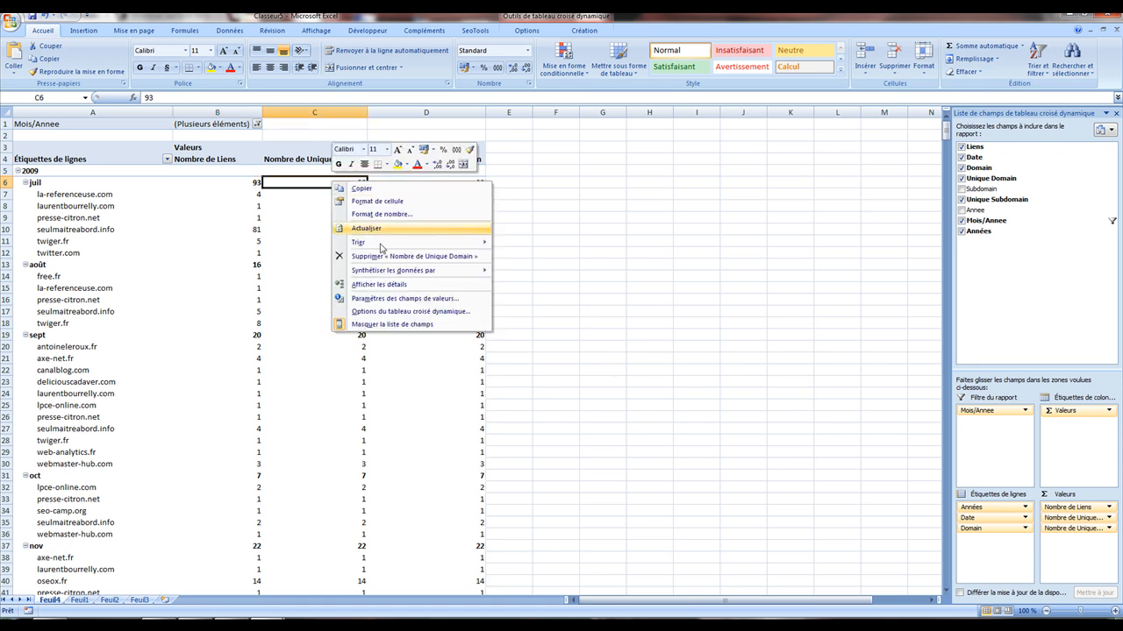
pyautogui.moveTo(430, 272)
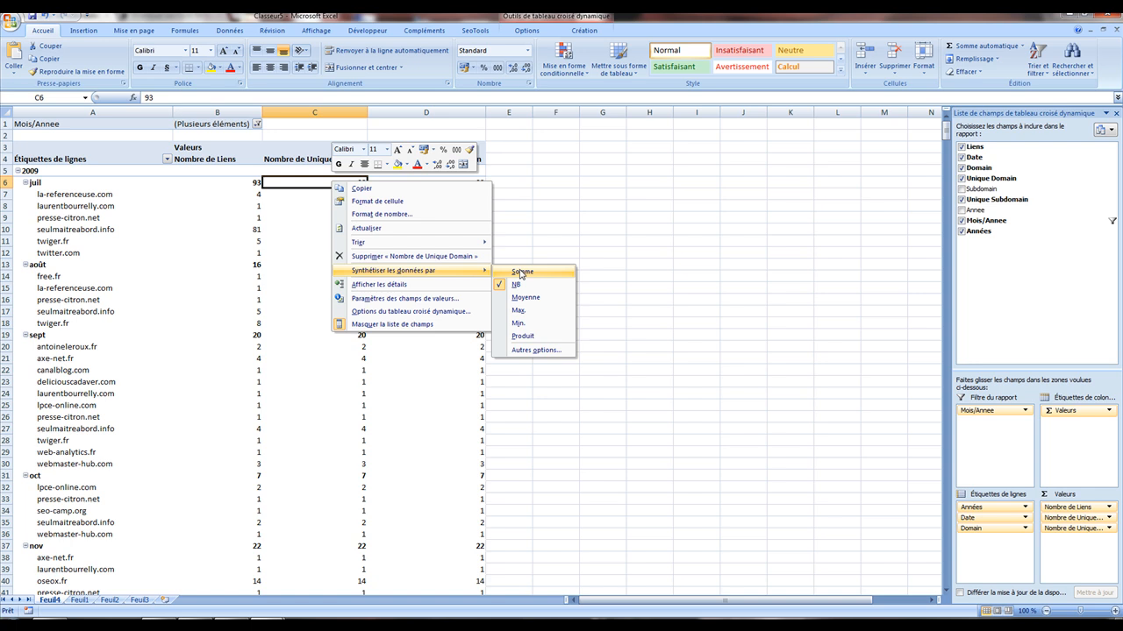
pyautogui.click(520, 273)
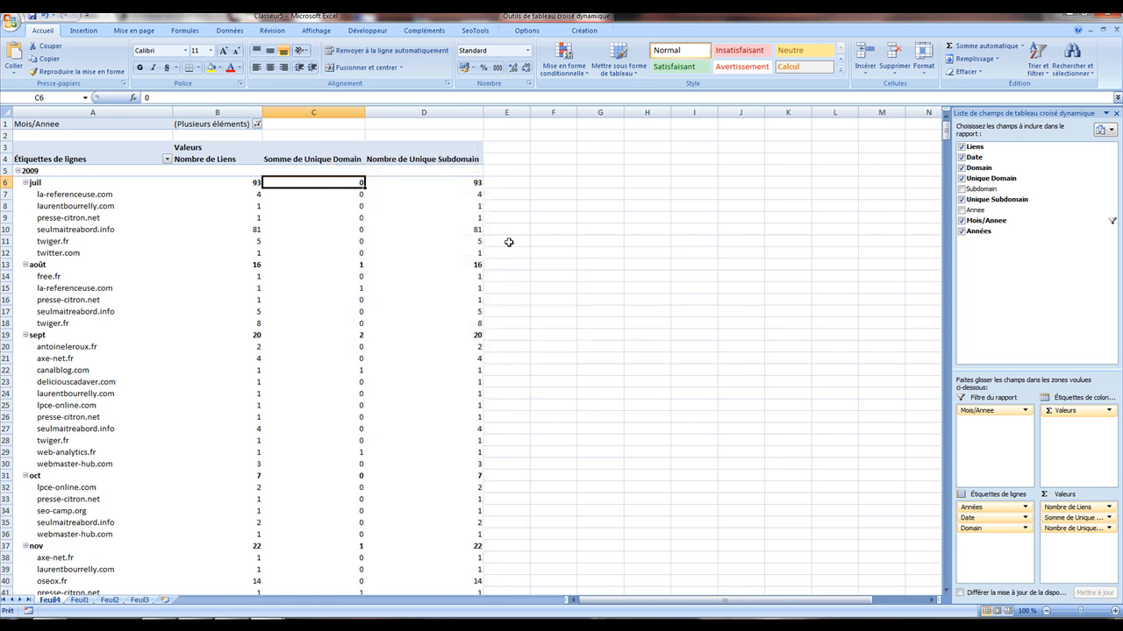
# Look over the source data on Feuil1 and compare it with the Unique Domain sums in the Feuil4 pivot table.
pyautogui.click(78, 600)
pyautogui.moveTo(508, 230); pyautogui.dragTo(509, 346)
pyautogui.click(53, 600)
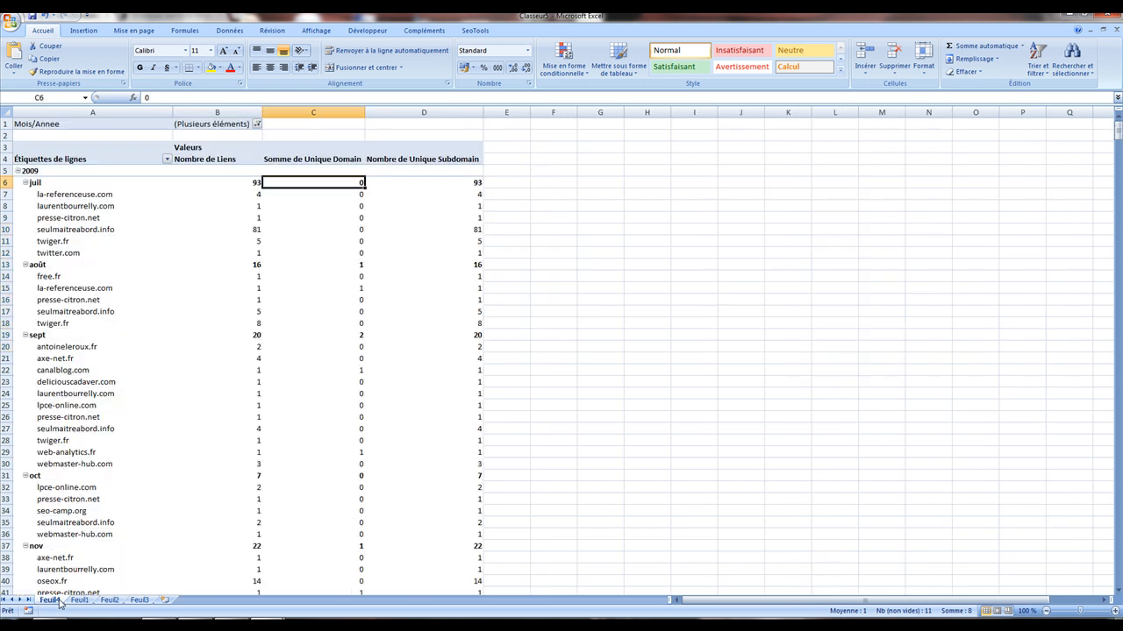
pyautogui.click(335, 335)
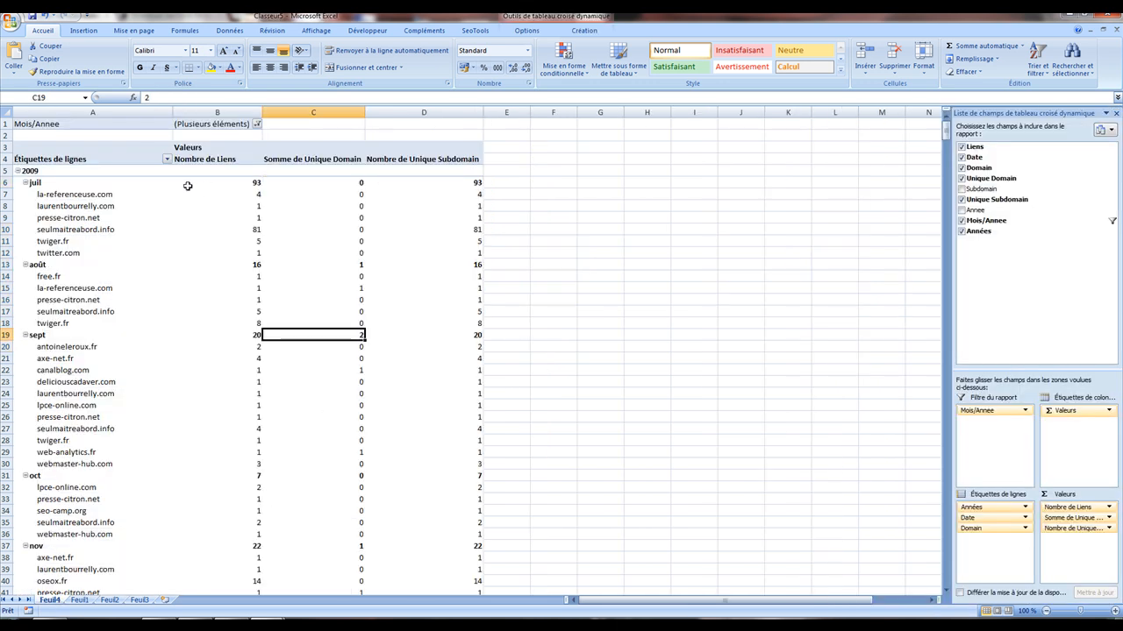
pyautogui.click(358, 204)
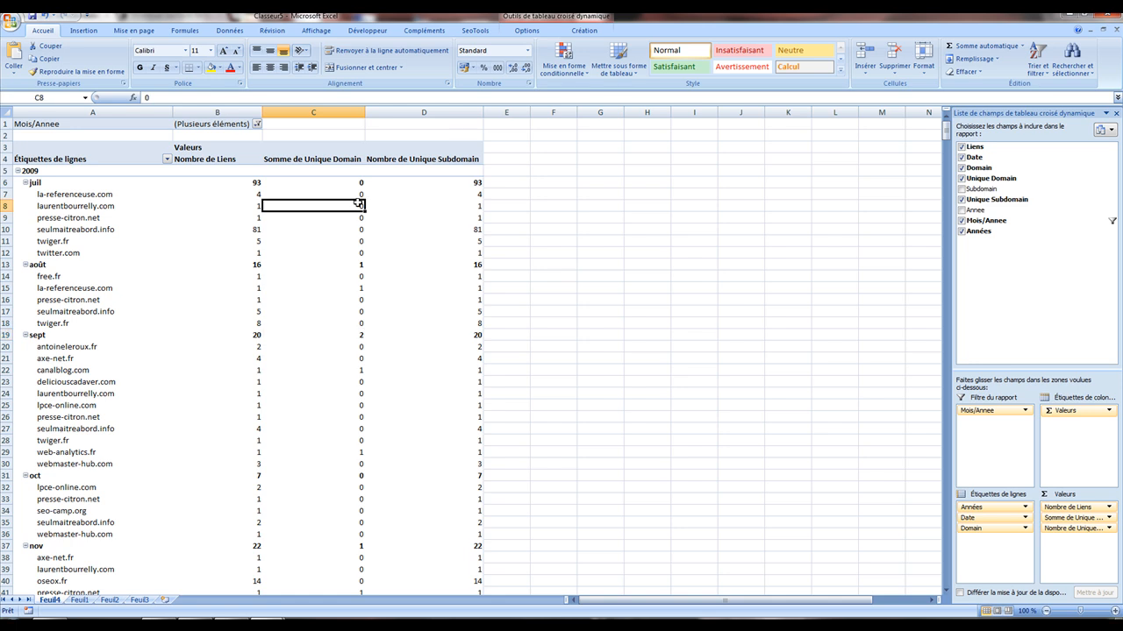
# Summarise the Unique Subdomain values by sum and review both unique columns across the months.
pyautogui.rightClick(470, 184)
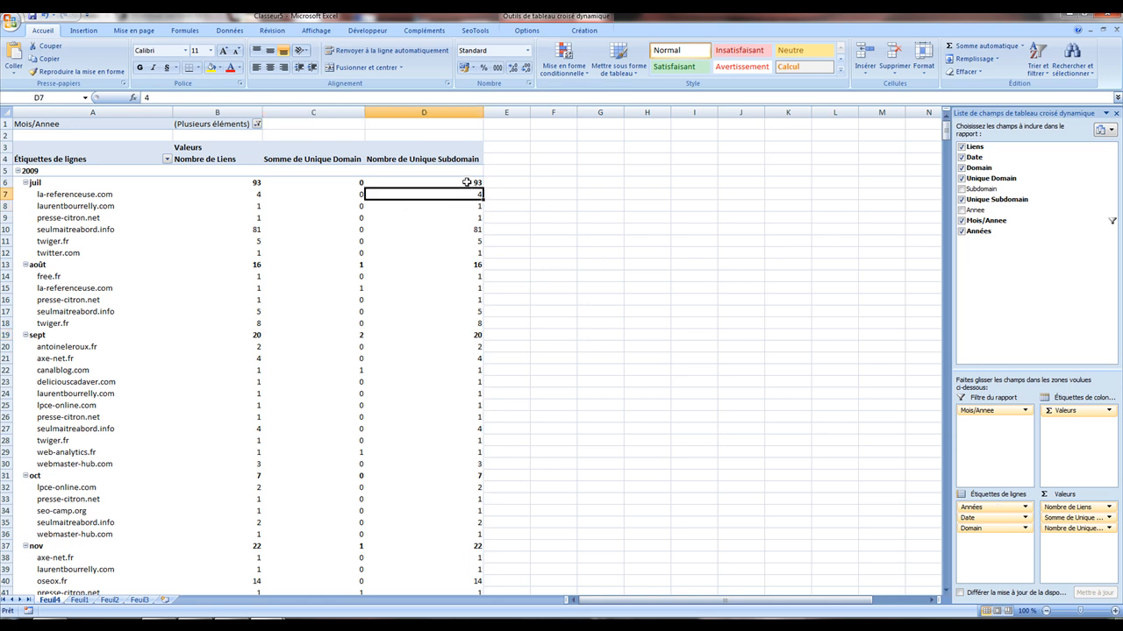
pyautogui.moveTo(487, 246)
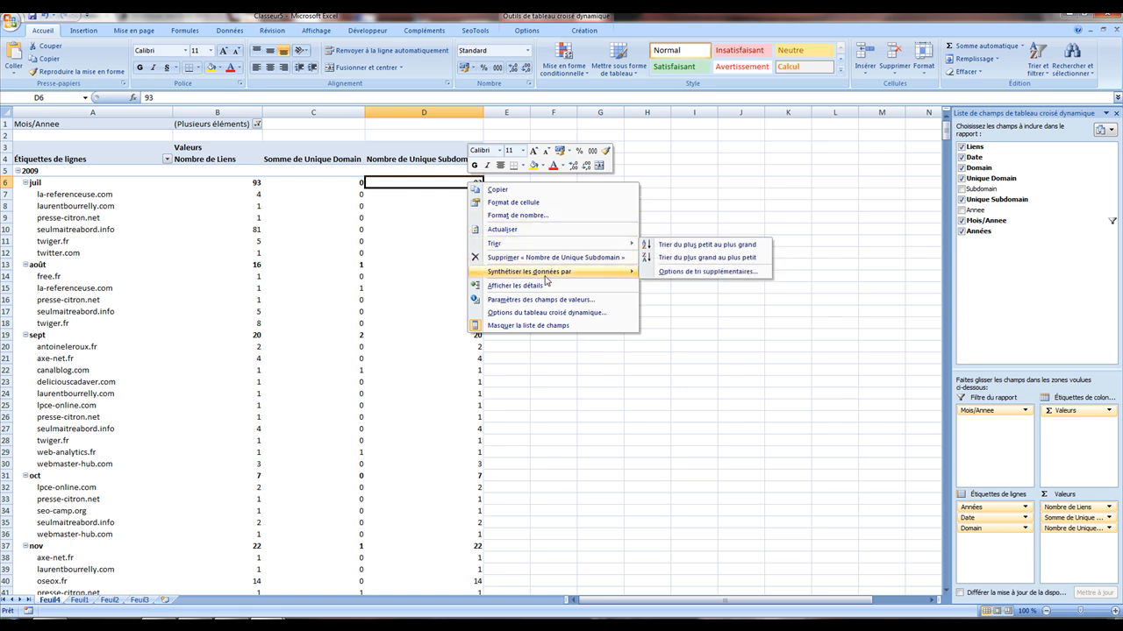
pyautogui.moveTo(589, 278)
pyautogui.click(666, 273)
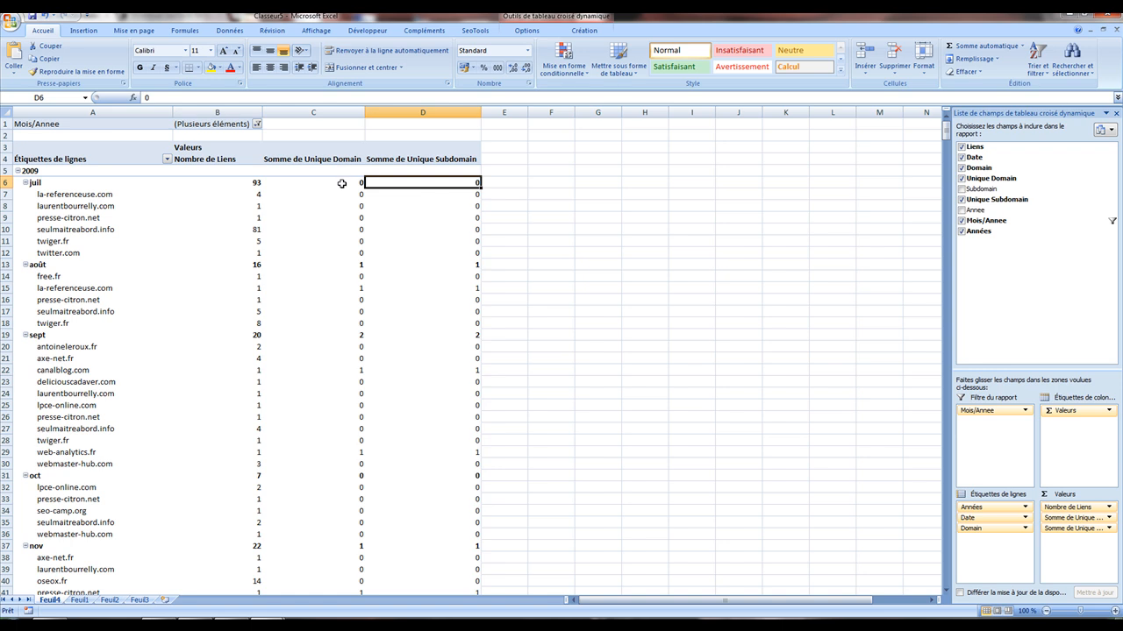
pyautogui.moveTo(321, 181); pyautogui.dragTo(474, 248)
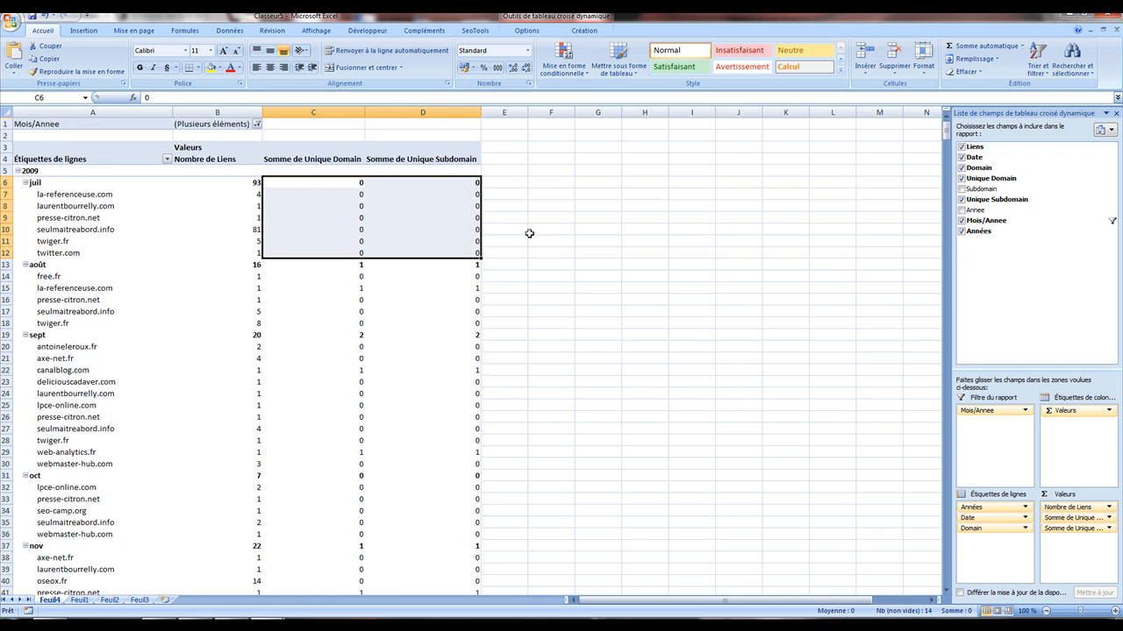
pyautogui.scroll(-3, 352, 242)
pyautogui.scroll(-7, 351, 242)
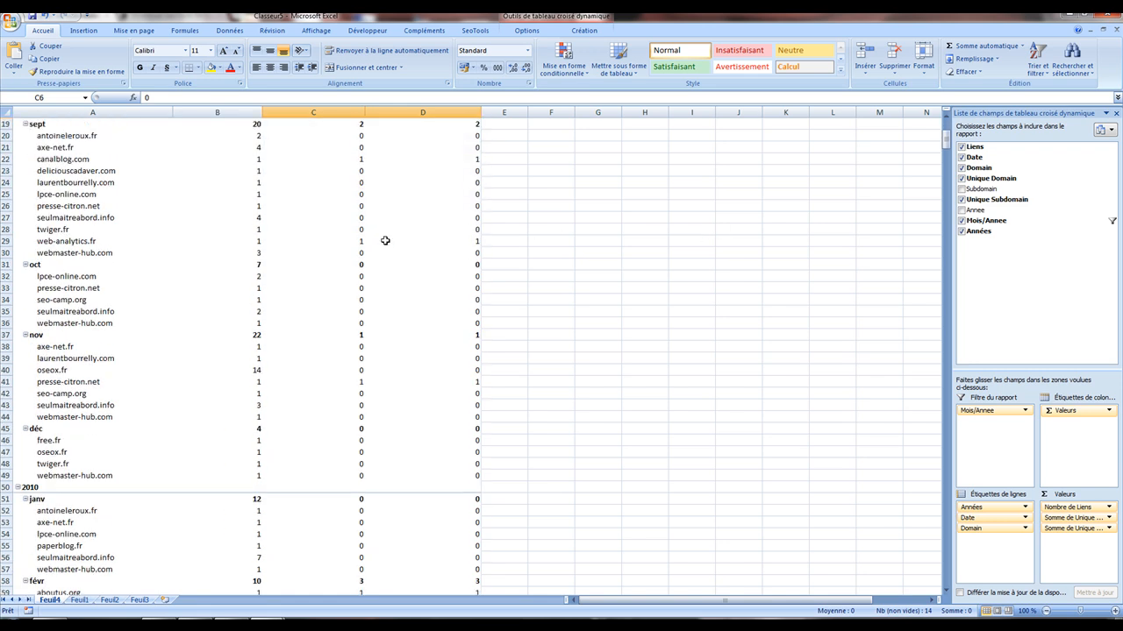
pyautogui.scroll(6, 394, 241)
pyautogui.scroll(4, 428, 242)
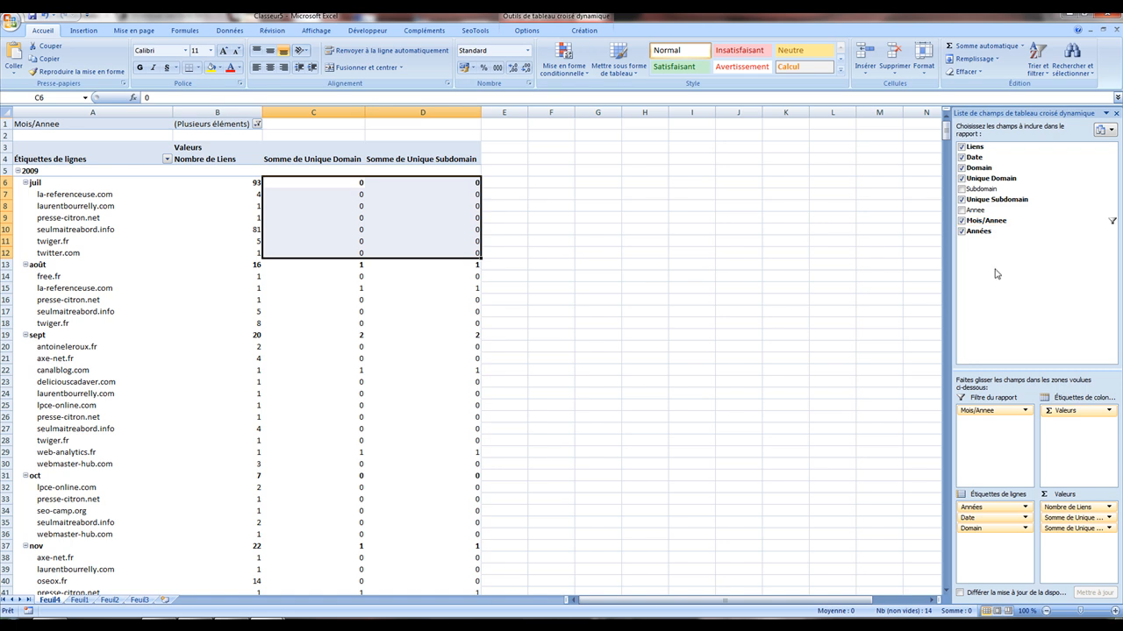
# Add Annee as a second report filter, allow multiple items and keep only 2012, reviewing the filtered domains.
pyautogui.moveTo(979, 217); pyautogui.dragTo(991, 421)
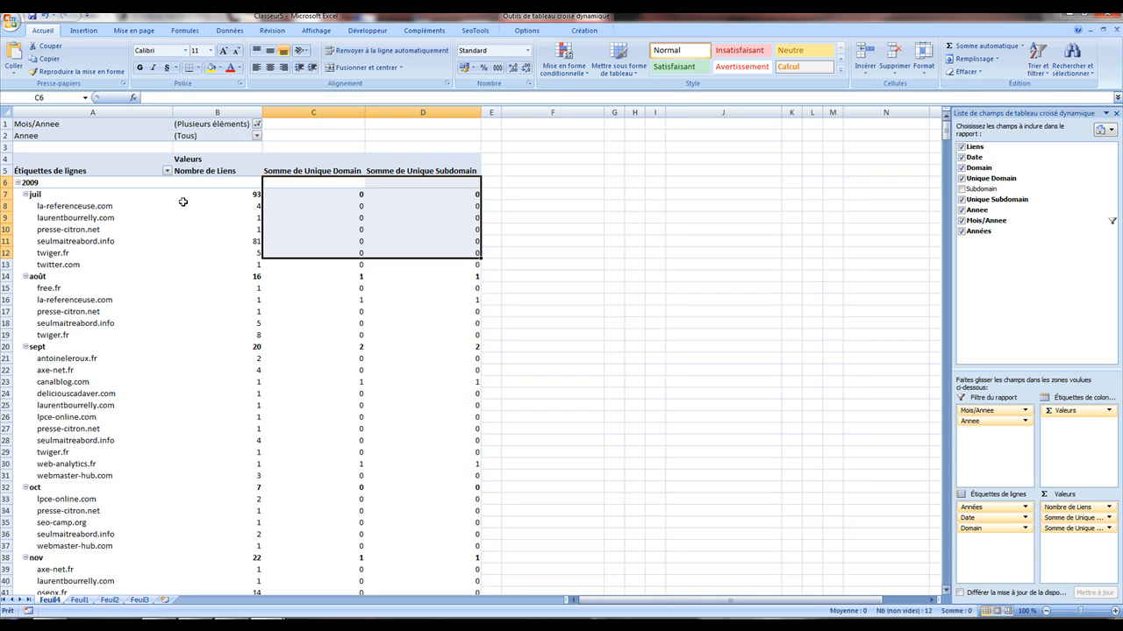
pyautogui.click(257, 137)
pyautogui.click(150, 252)
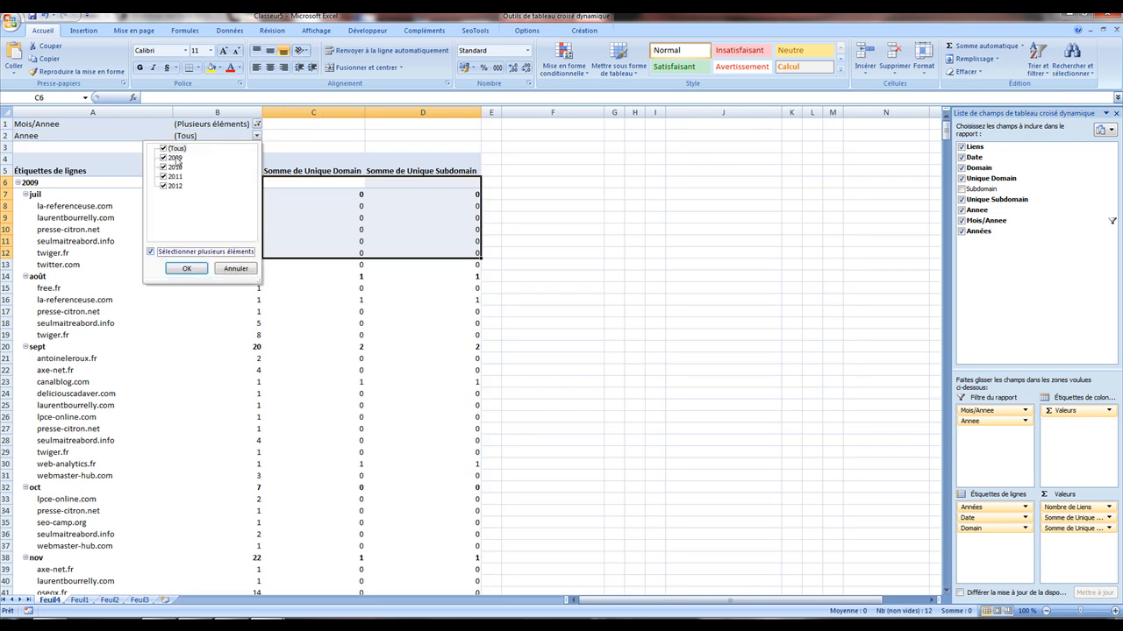
pyautogui.click(163, 149)
pyautogui.click(163, 186)
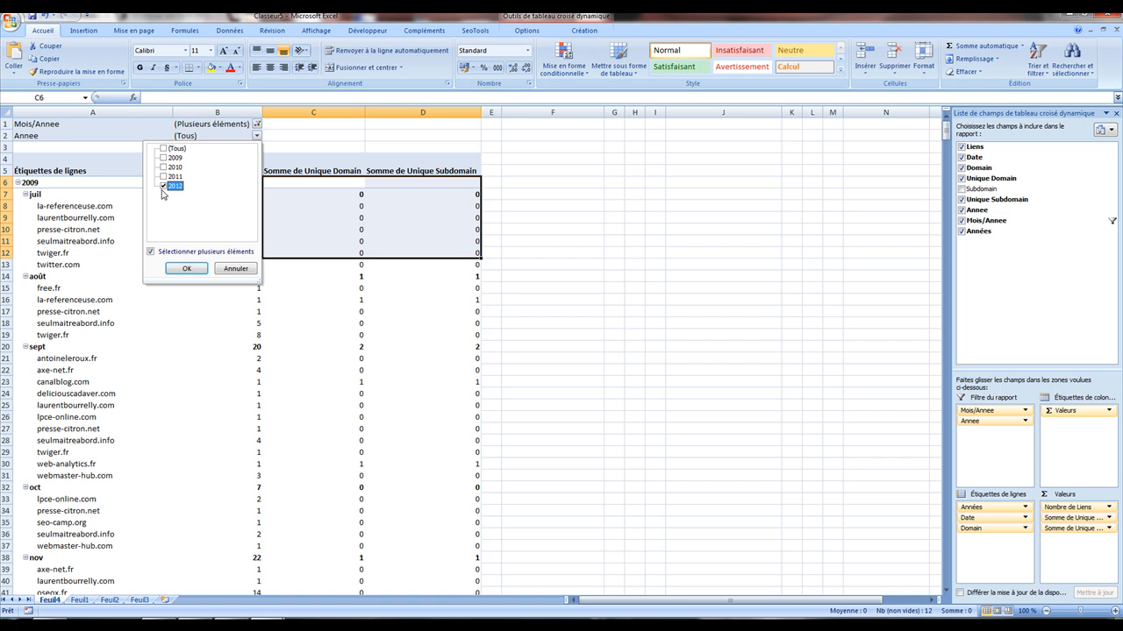
pyautogui.click(169, 269)
pyautogui.scroll(-16, 161, 208)
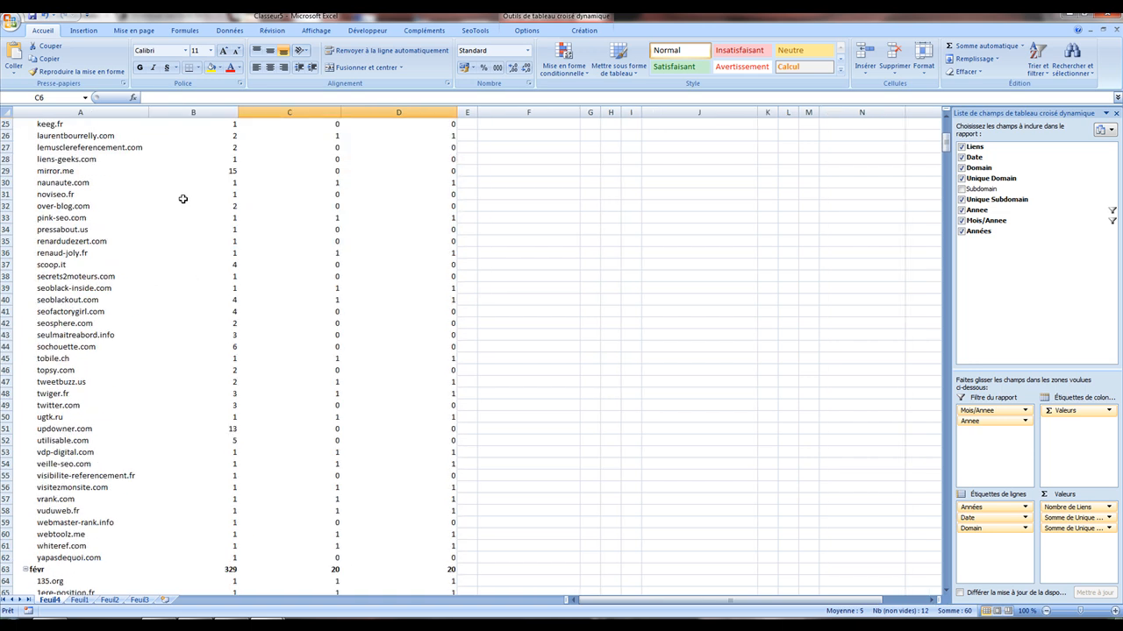
pyautogui.scroll(-4, 237, 215)
pyautogui.scroll(20, 239, 216)
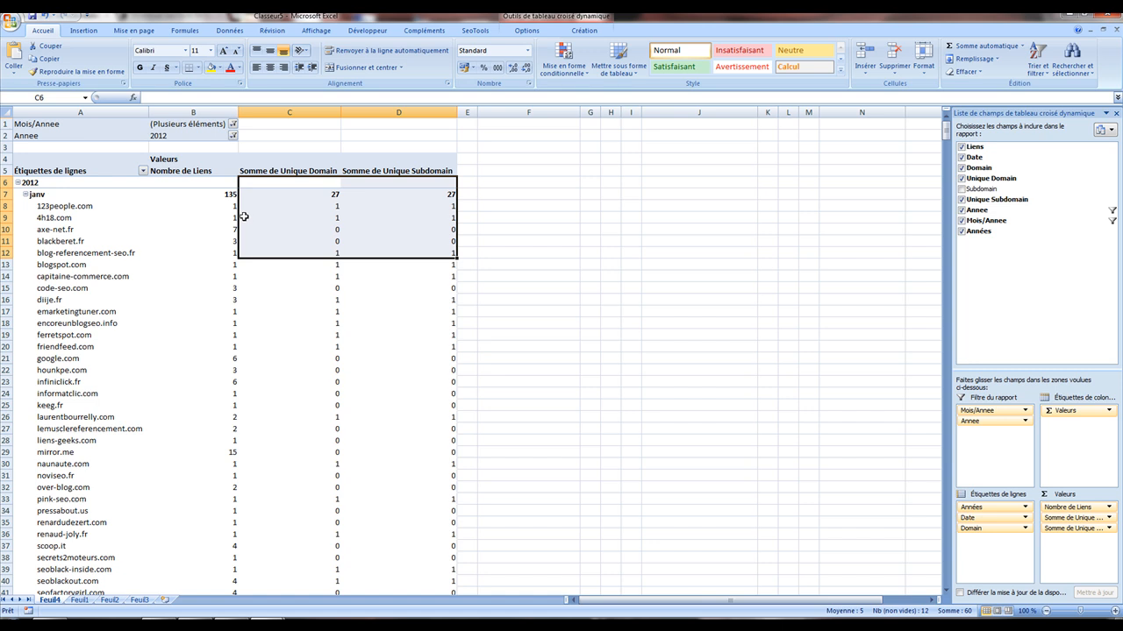
# Filter the pivot table's Mois/Annee field to only 5/2012, 6/2012 and 7/2012 and look over the filtered rows.
pyautogui.click(233, 124)
pyautogui.click(140, 138)
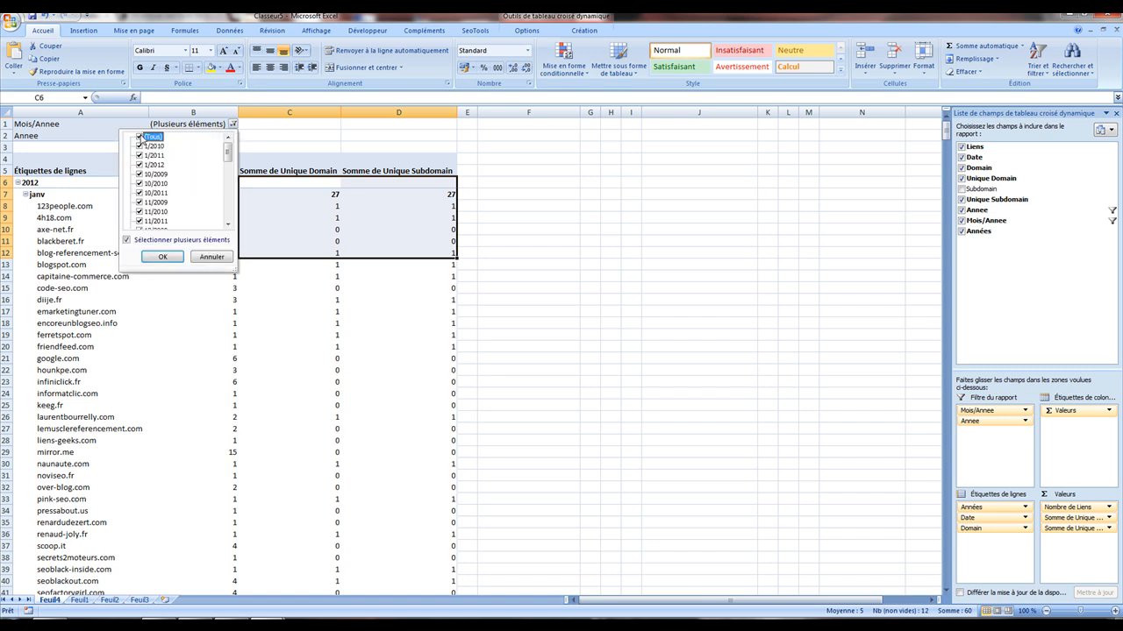
pyautogui.moveTo(228, 151); pyautogui.dragTo(227, 186)
pyautogui.click(139, 212)
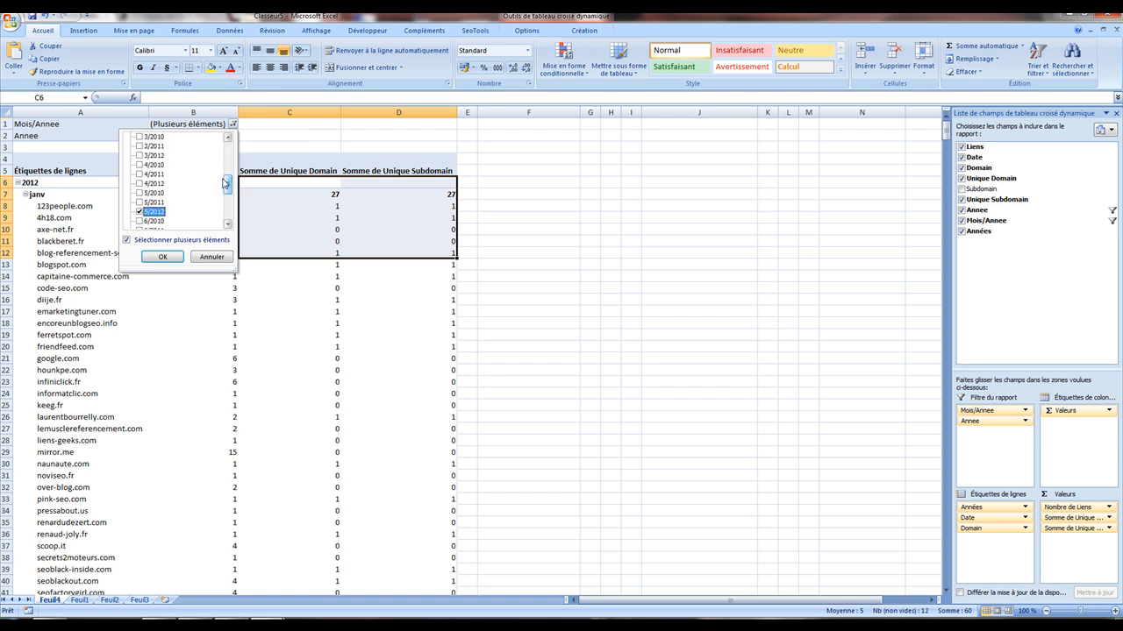
pyautogui.moveTo(228, 185); pyautogui.dragTo(228, 198)
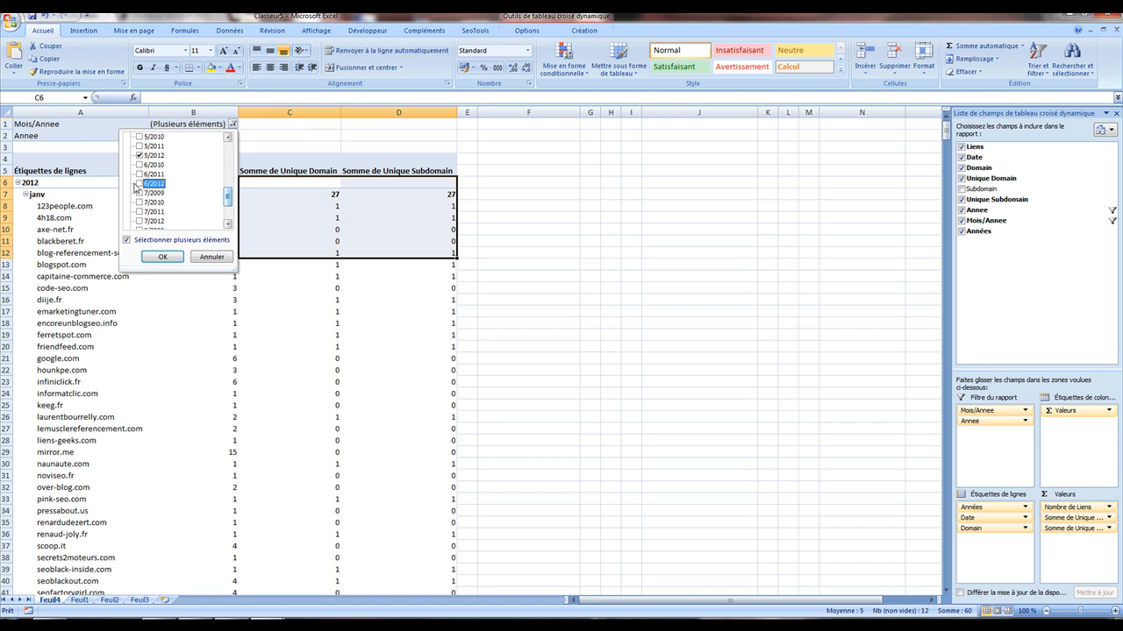
pyautogui.click(138, 221)
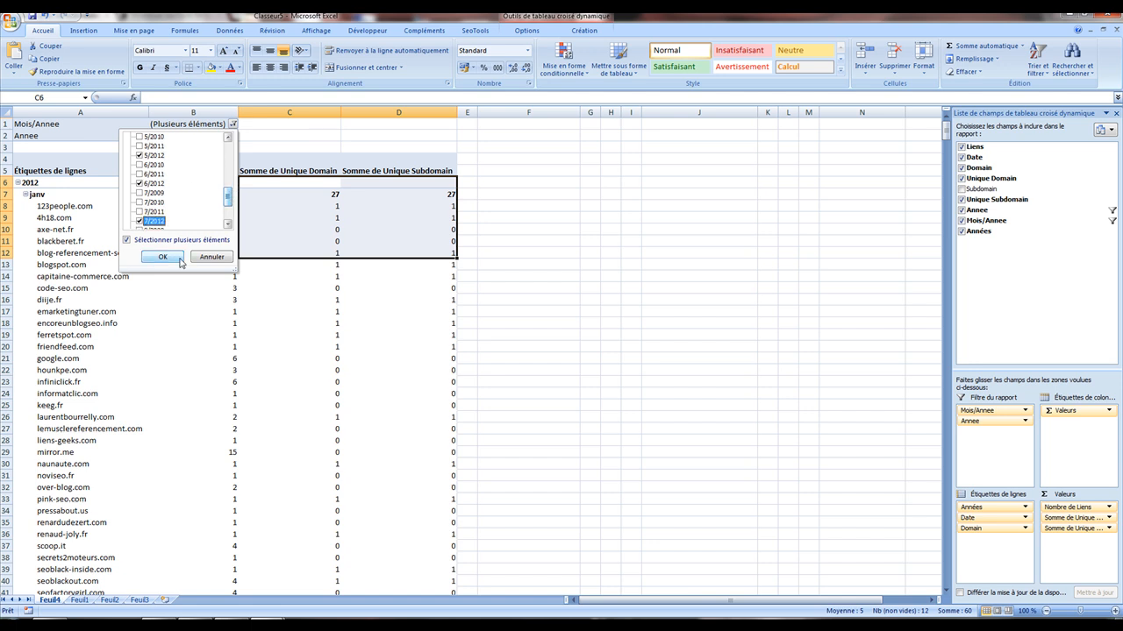
pyautogui.click(162, 256)
pyautogui.scroll(-7, 374, 238)
pyautogui.scroll(7, 390, 235)
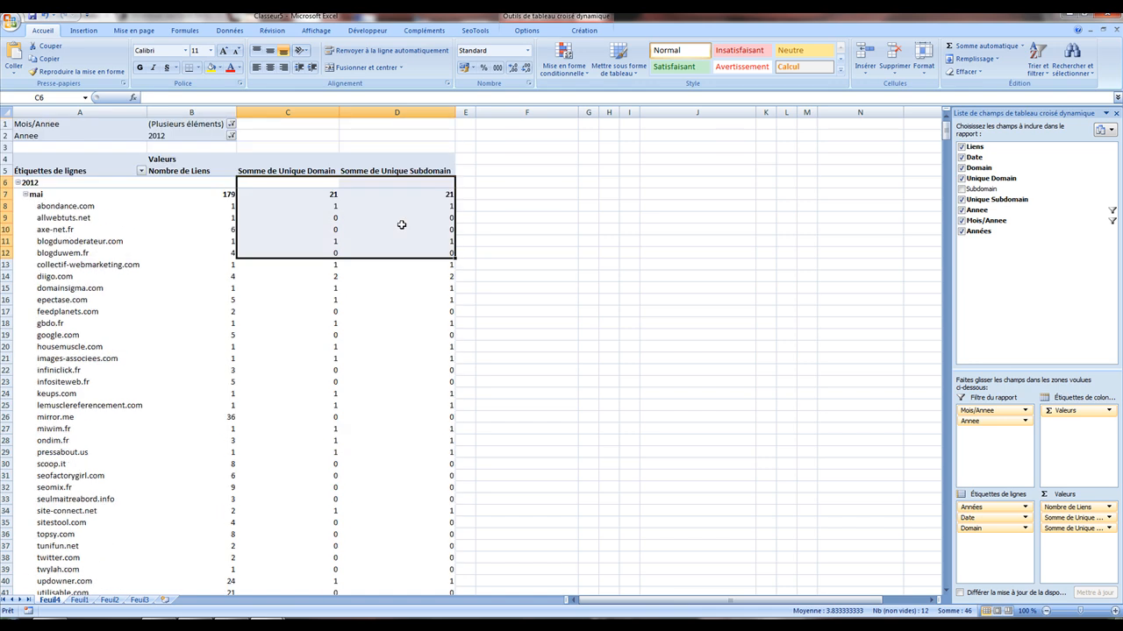
# Examine the May 2012 domains, comparing each domain's link count with its Unique Domain and Unique Subdomain sums.
pyautogui.click(243, 209)
pyautogui.click(191, 217)
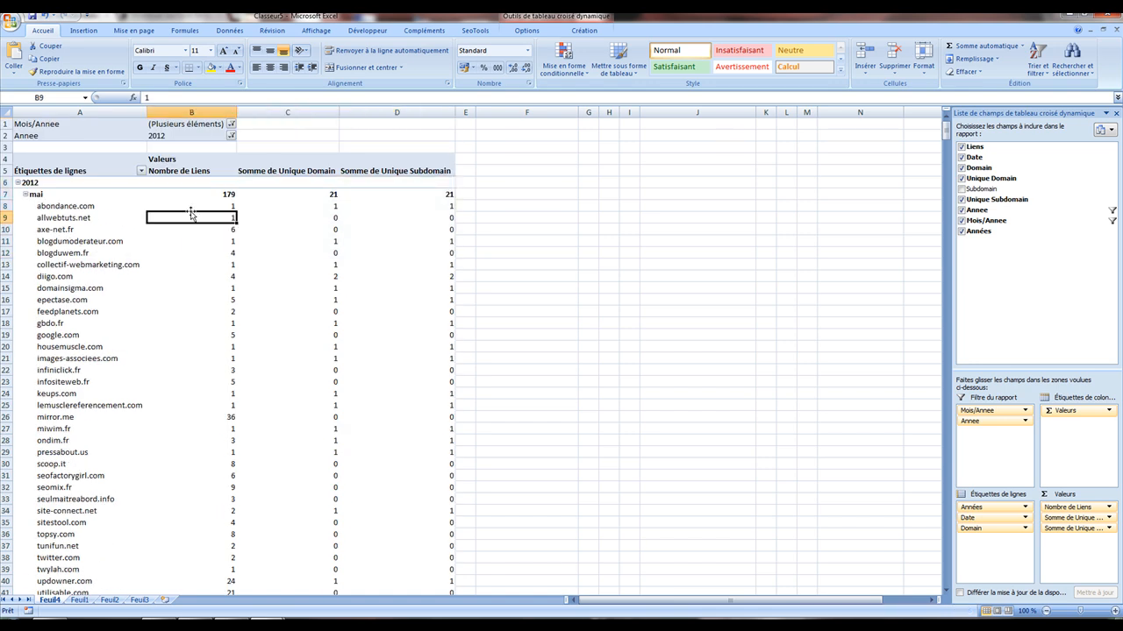
pyautogui.click(122, 203)
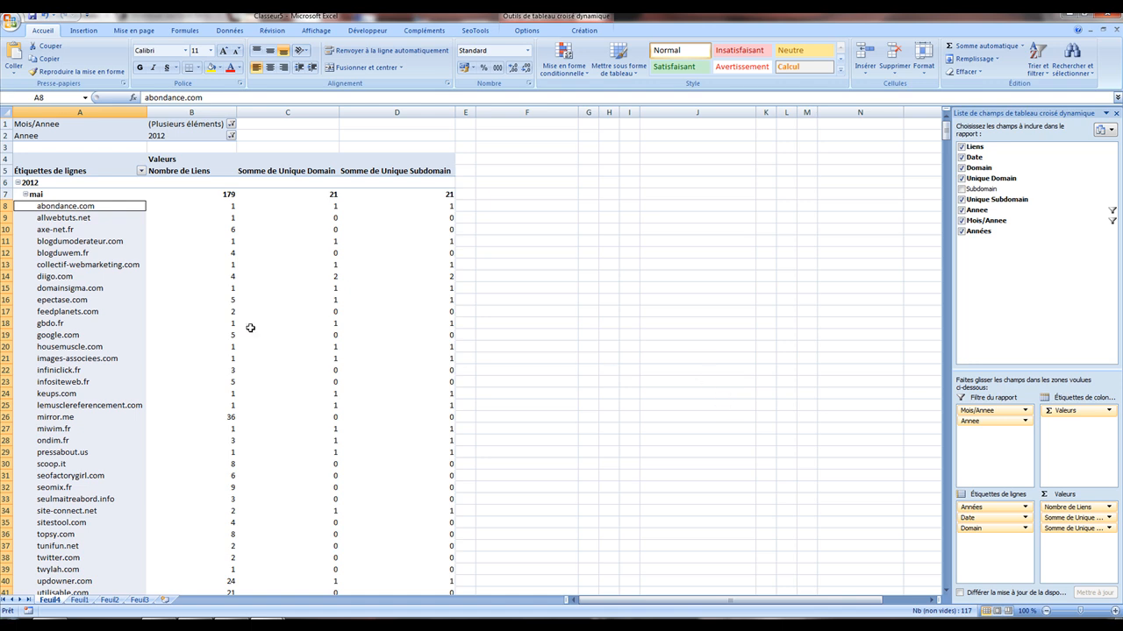
pyautogui.moveTo(195, 206); pyautogui.dragTo(421, 499)
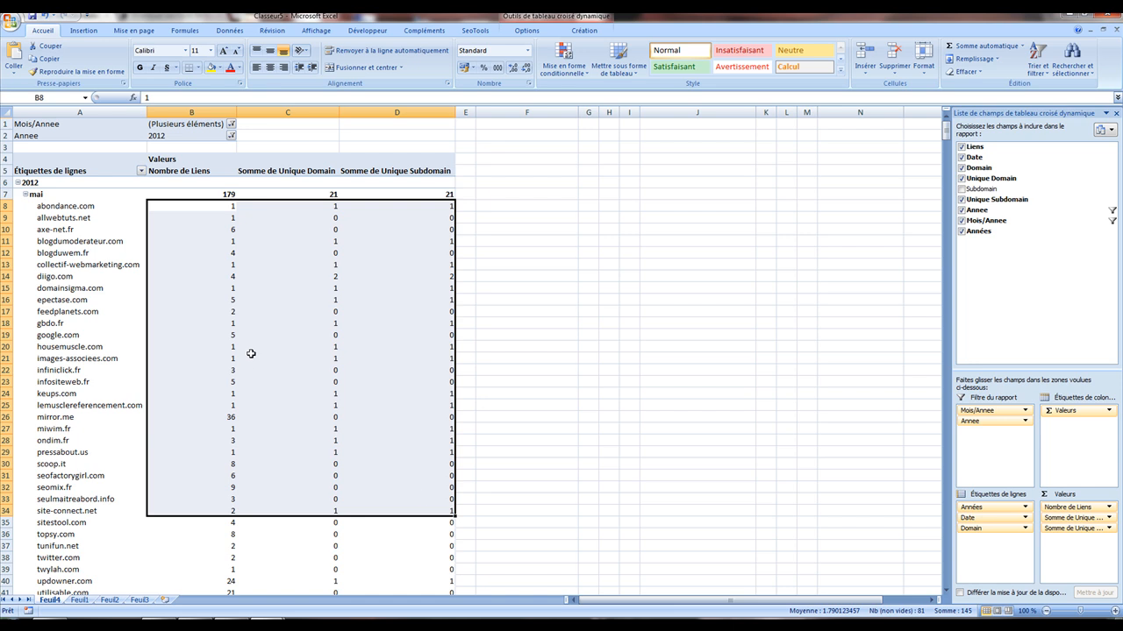
pyautogui.click(230, 381)
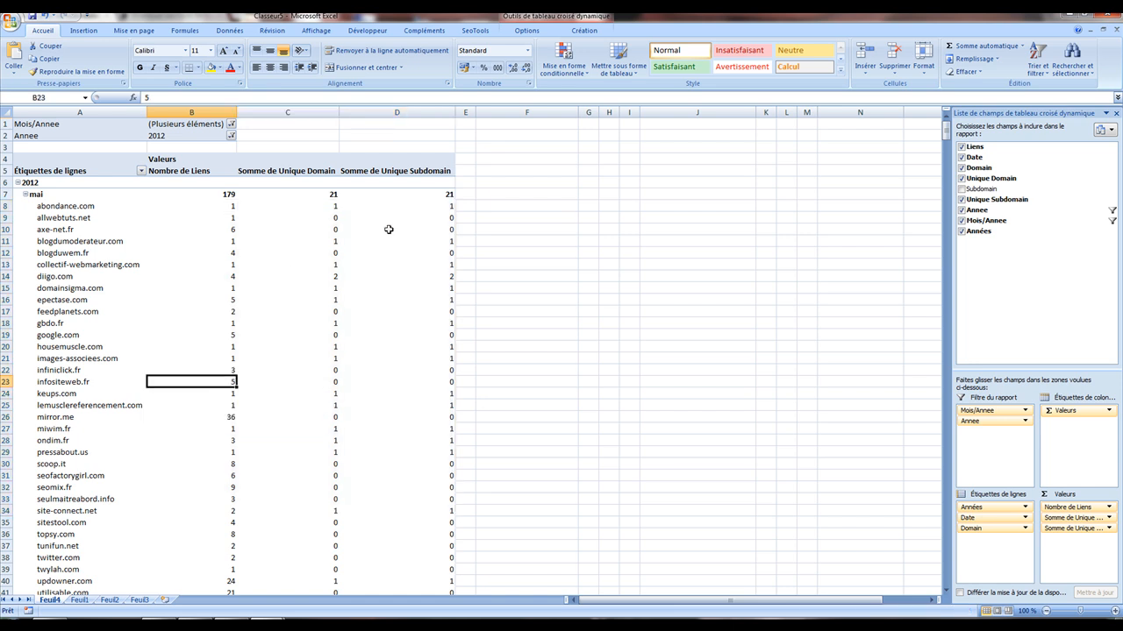
pyautogui.click(417, 371)
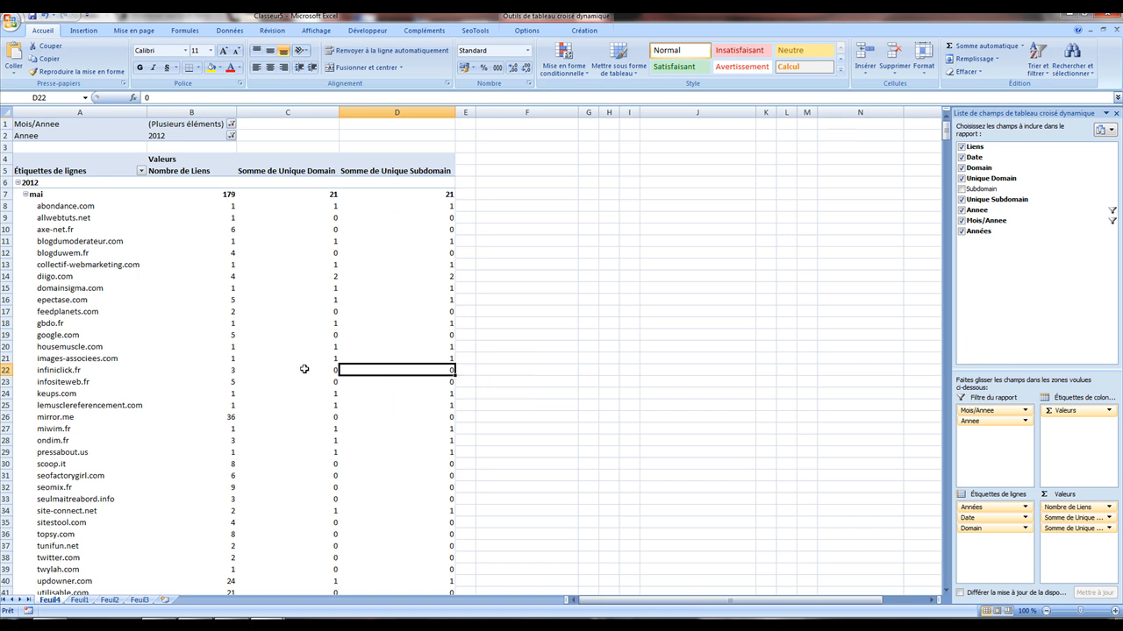
pyautogui.click(276, 370)
pyautogui.click(227, 370)
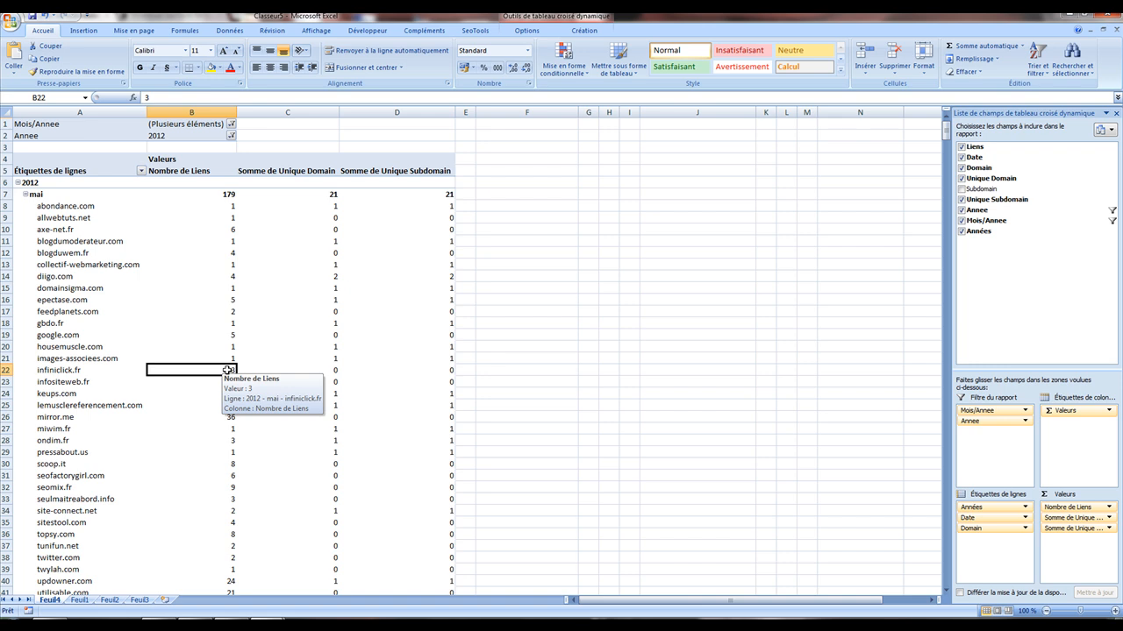
pyautogui.moveTo(264, 365)
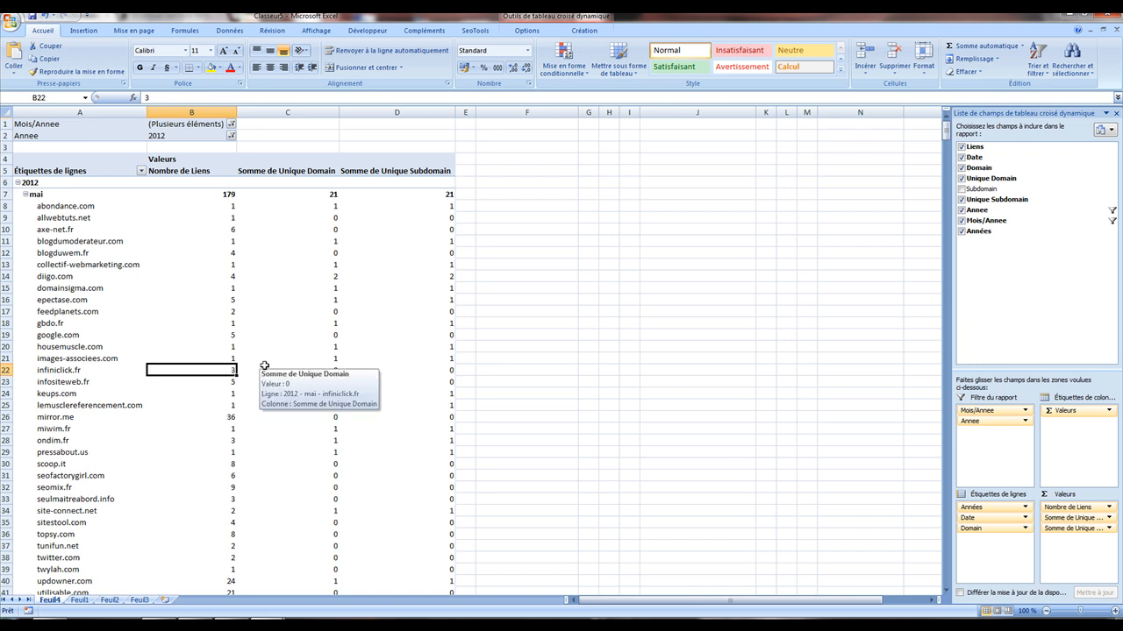
pyautogui.moveTo(310, 362)
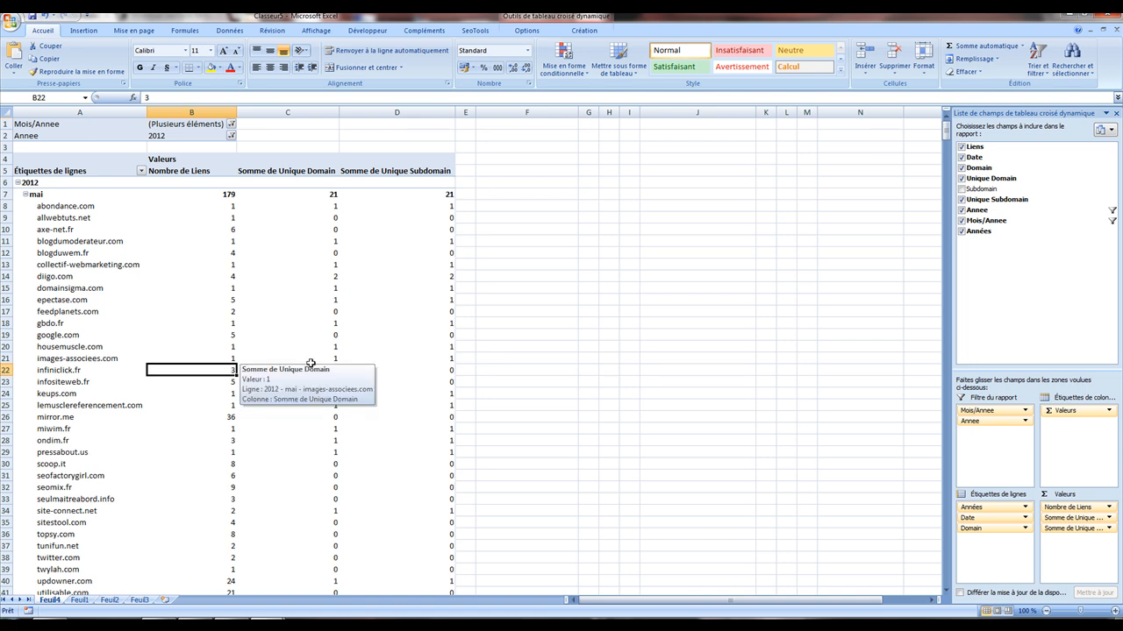
pyautogui.click(368, 346)
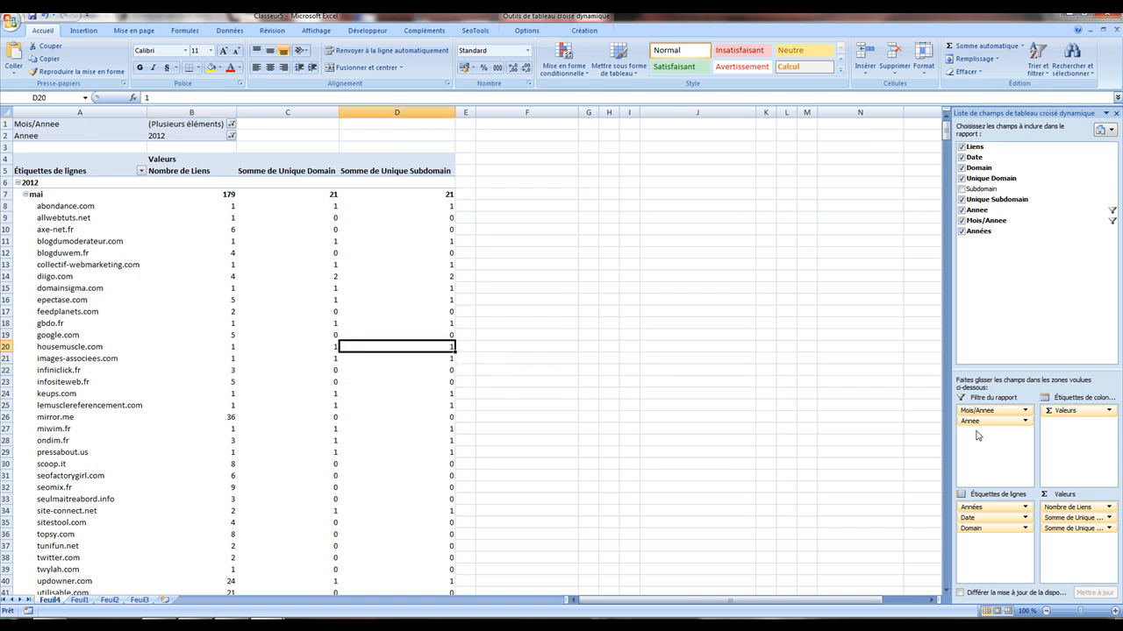
# Remove Domain from the row labels and insert a basic line pivot chart of the monthly values.
pyautogui.moveTo(982, 528); pyautogui.dragTo(847, 499)
pyautogui.moveTo(980, 189); pyautogui.dragTo(926, 537)
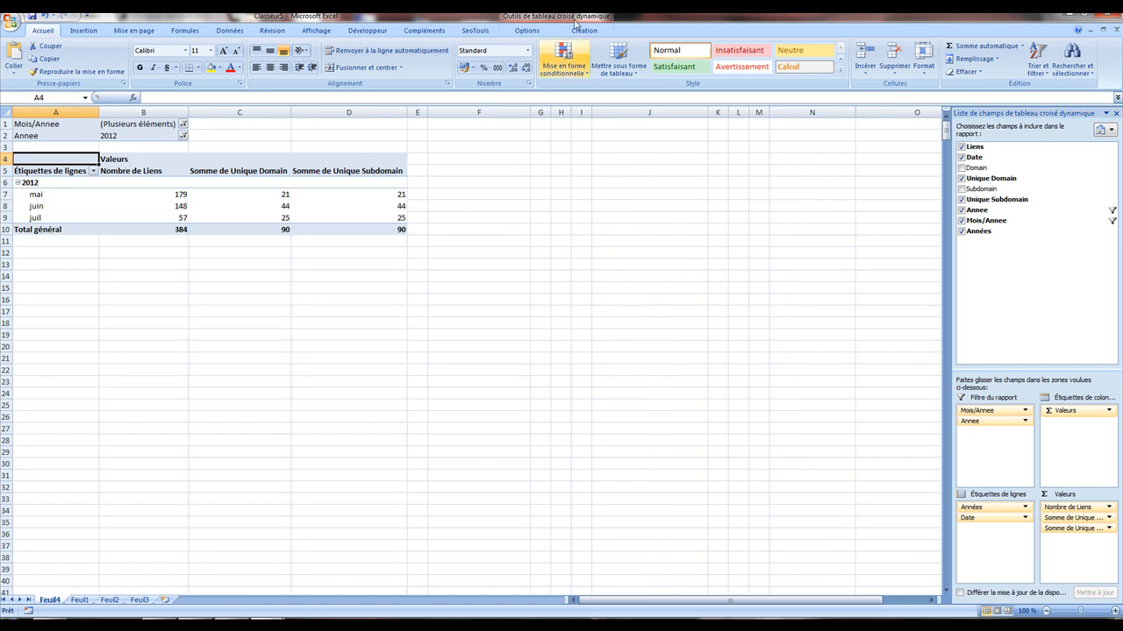
pyautogui.click(531, 30)
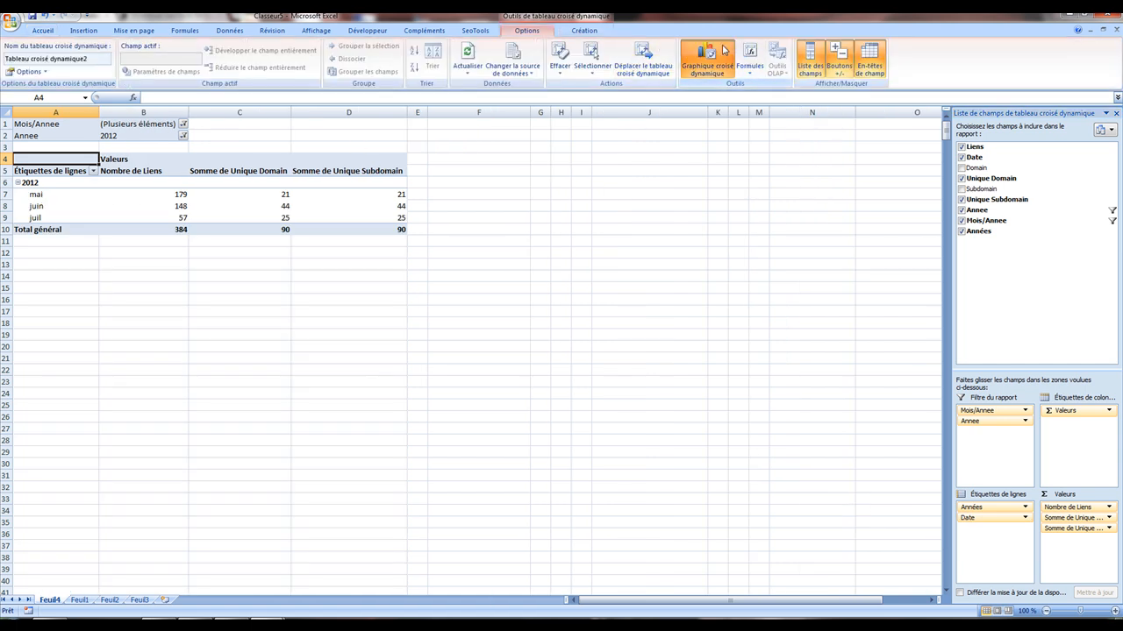
pyautogui.click(721, 51)
pyautogui.click(445, 341)
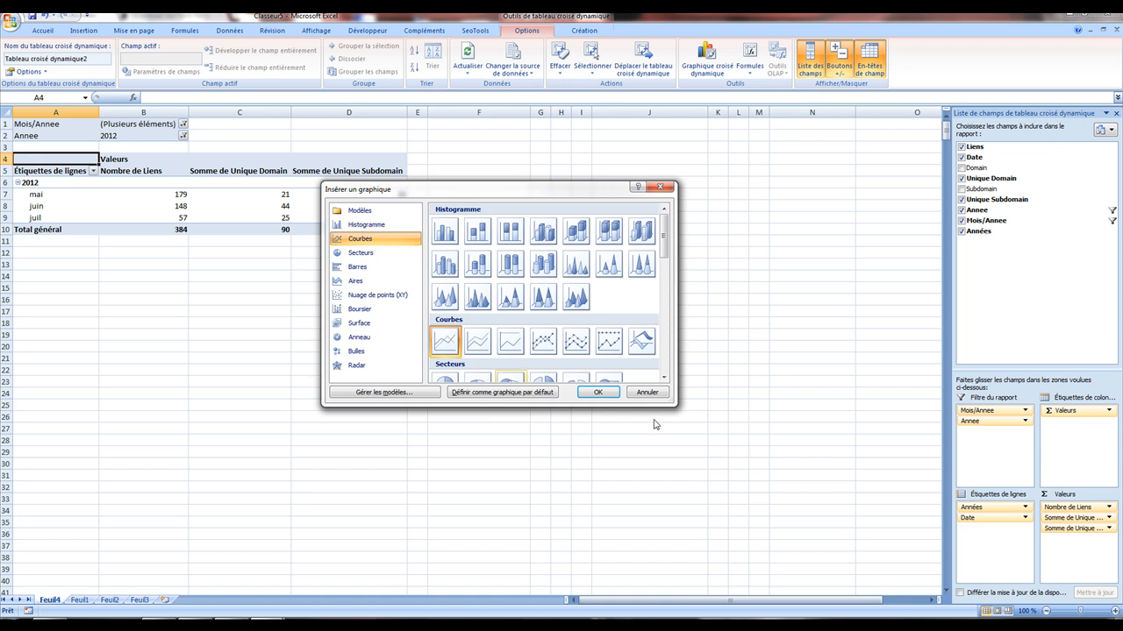
pyautogui.click(597, 392)
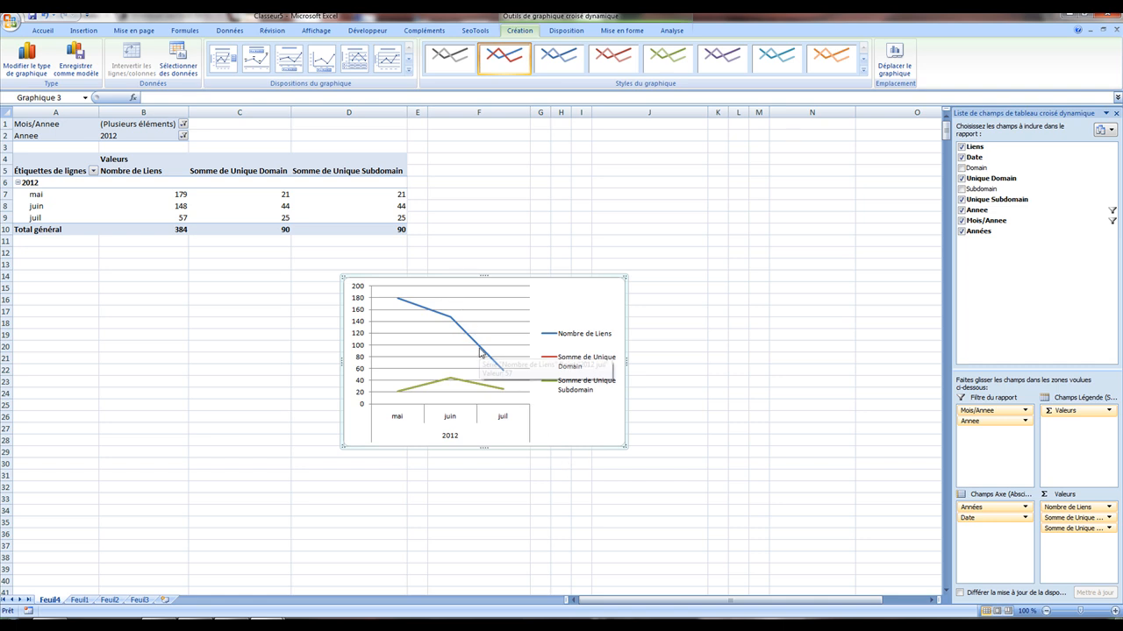
# Reset both the Mois/Annee and Annee report filters to include all items.
pyautogui.click(183, 125)
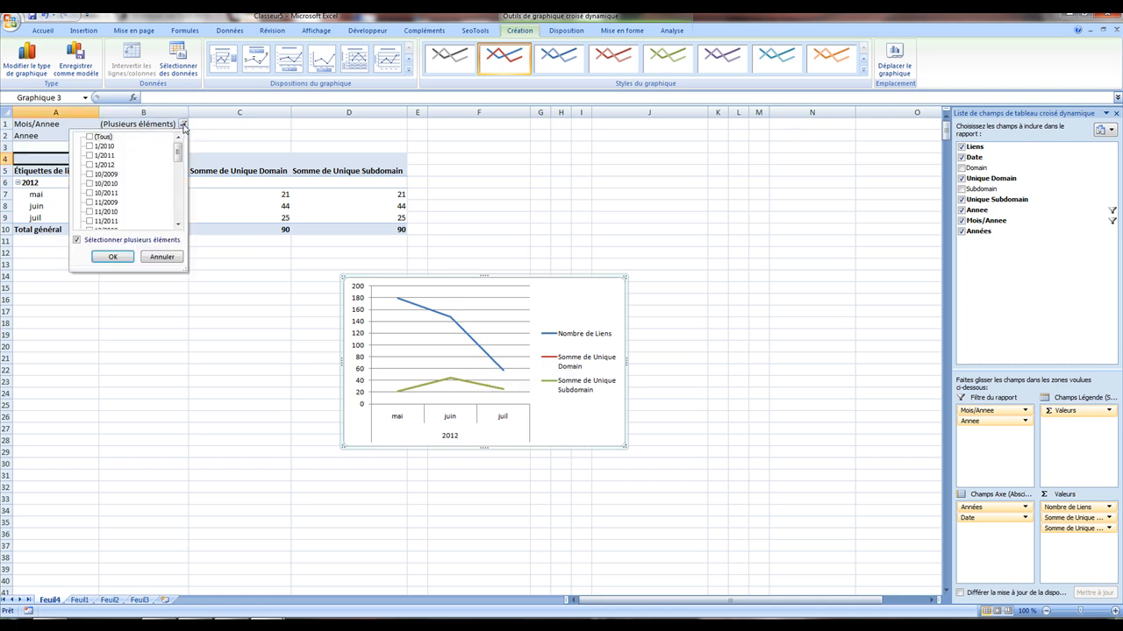
pyautogui.click(90, 137)
pyautogui.click(113, 257)
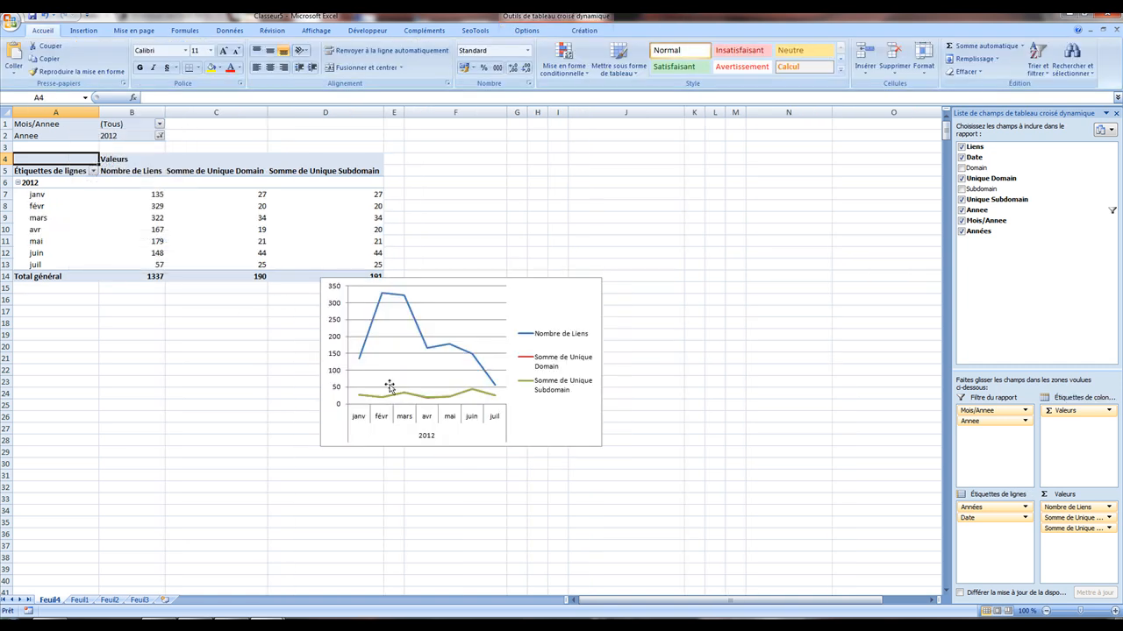
pyautogui.click(159, 136)
pyautogui.click(66, 151)
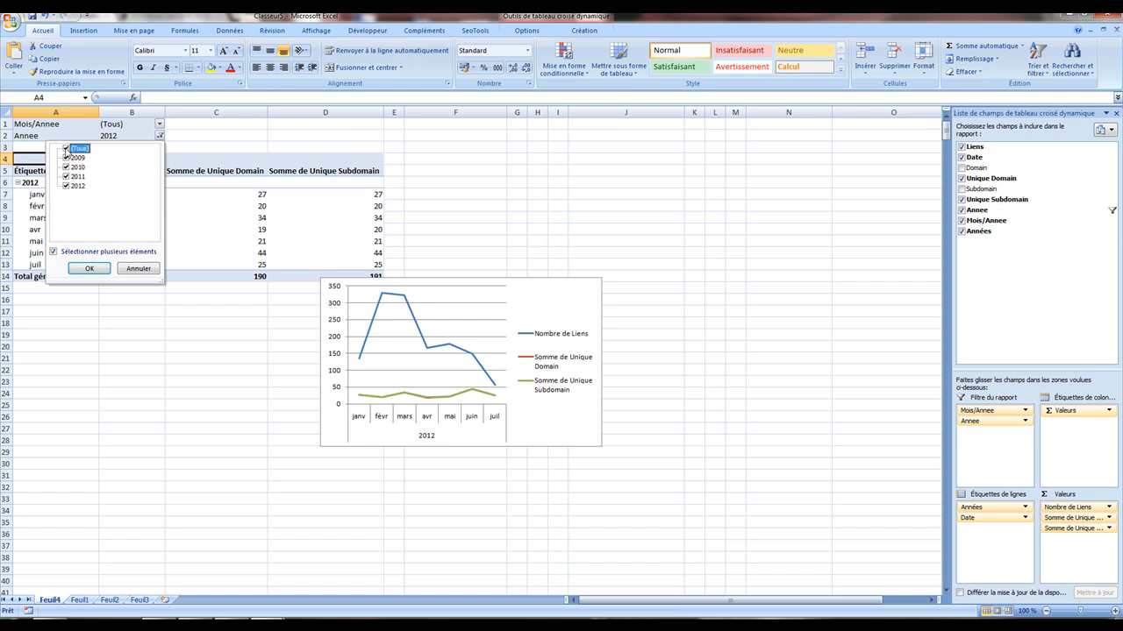
pyautogui.click(89, 269)
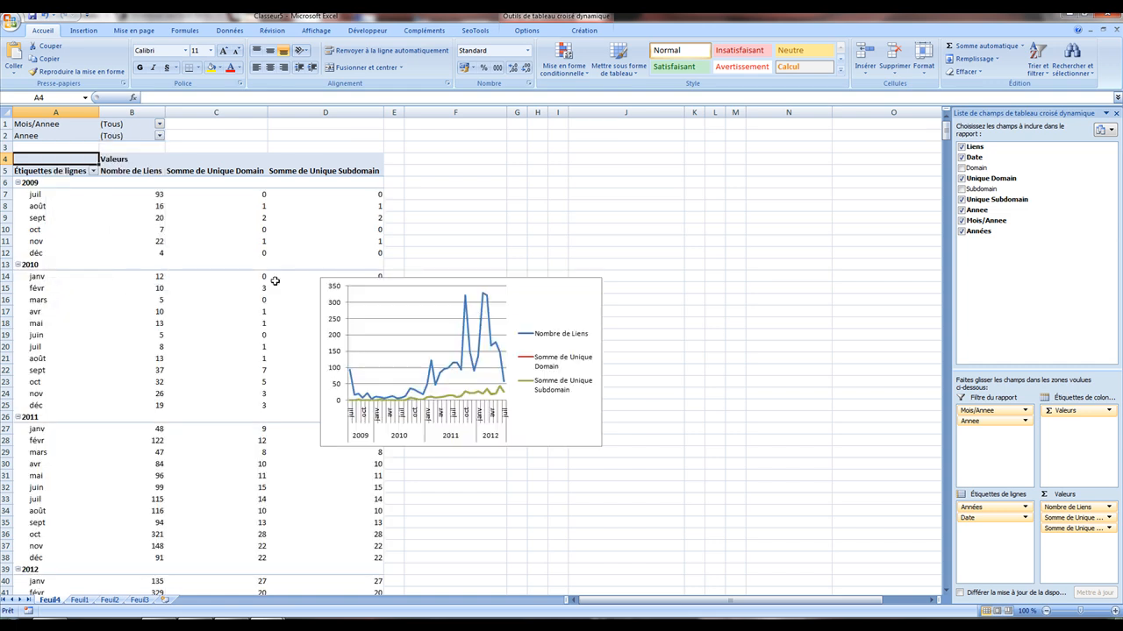
# Exclude 7/2012 from the Mois/Annee filter and shift the chart rightward, away from the pivot table's value columns.
pyautogui.click(159, 125)
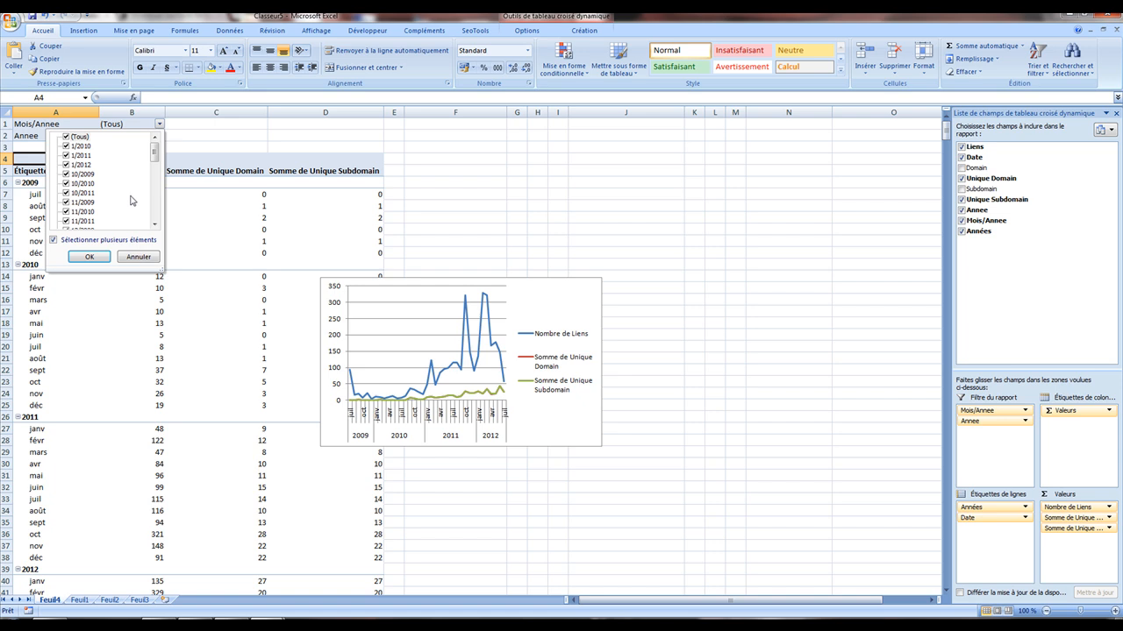
pyautogui.moveTo(155, 158); pyautogui.dragTo(154, 195)
pyautogui.click(154, 224)
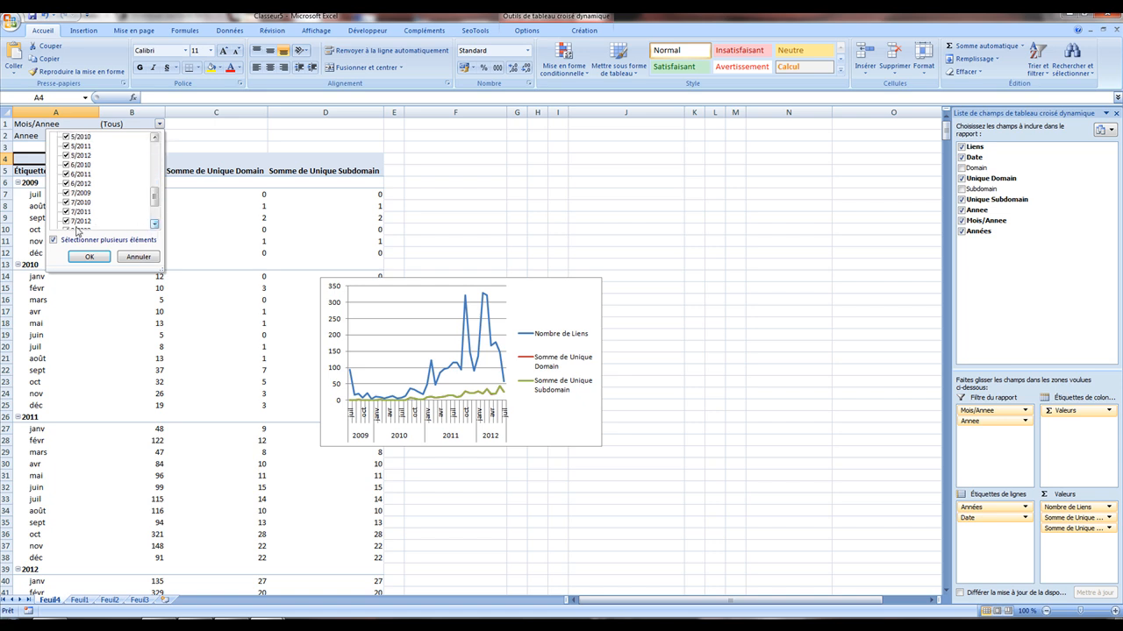
pyautogui.click(66, 221)
pyautogui.click(89, 257)
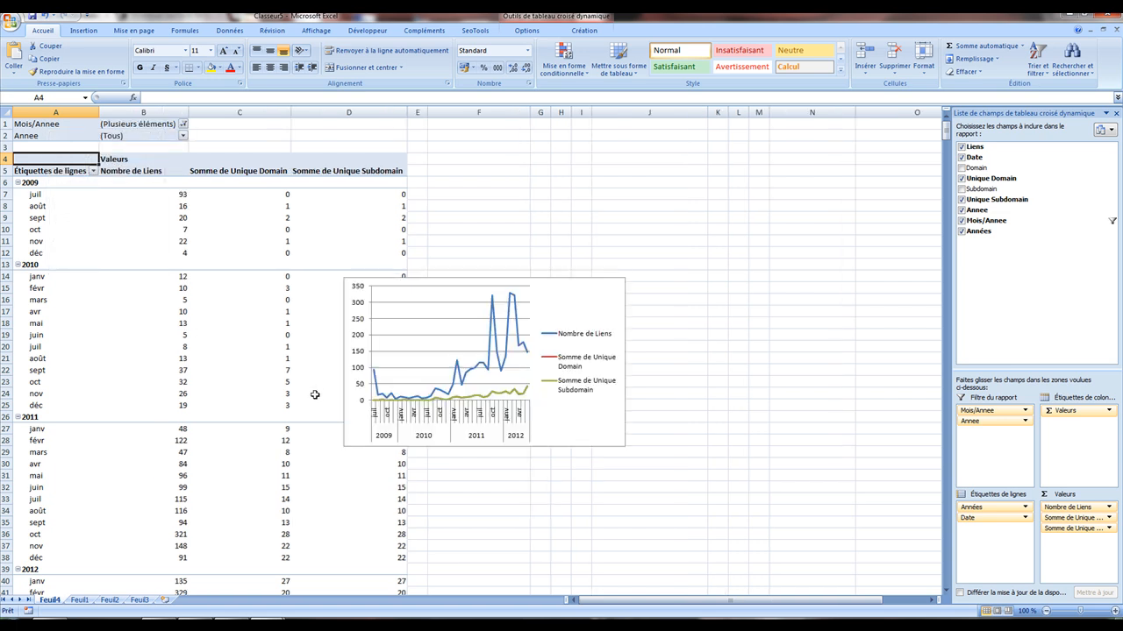
pyautogui.moveTo(602, 301); pyautogui.dragTo(649, 302)
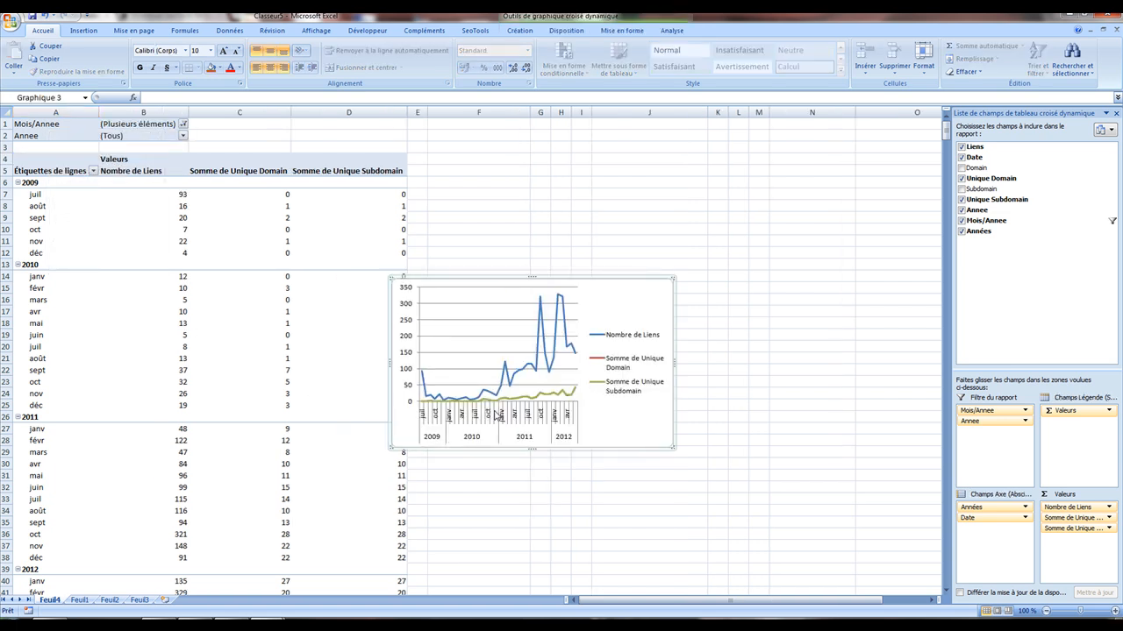